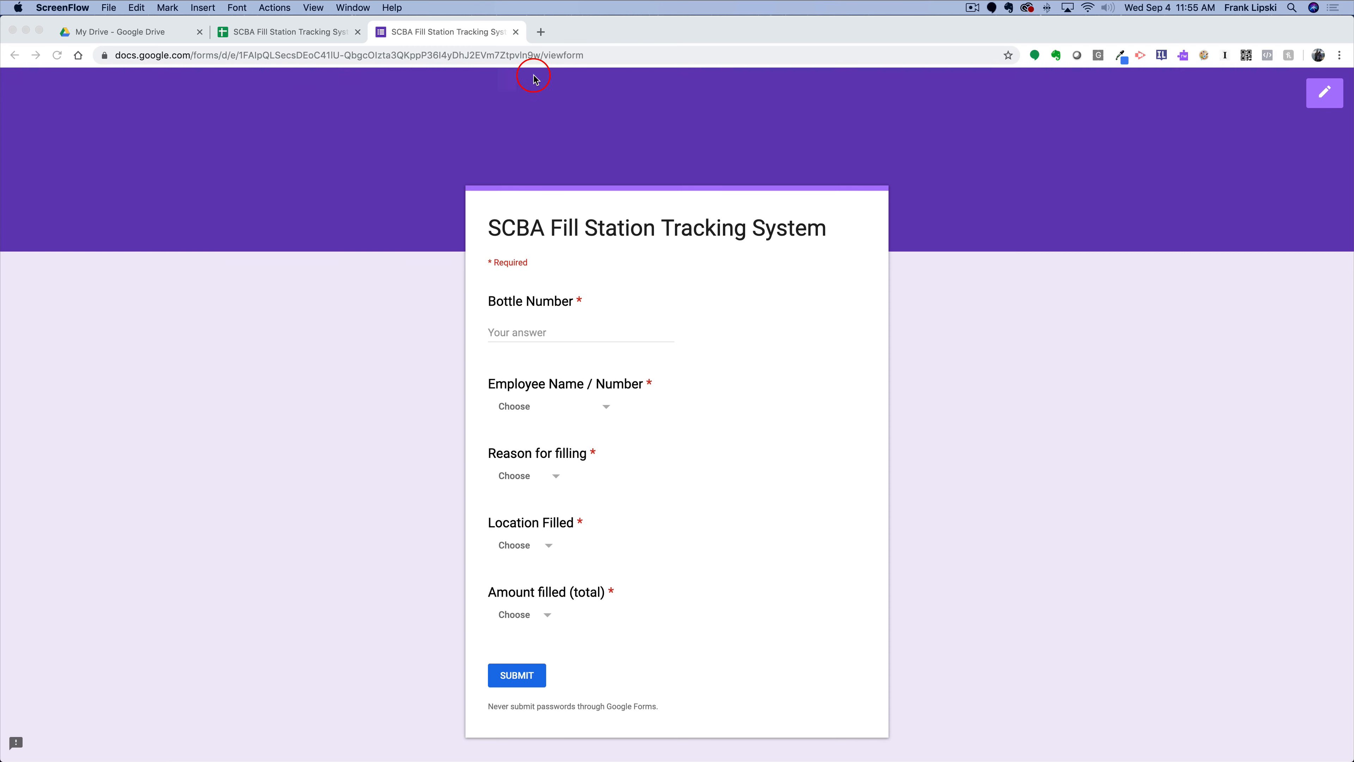
- Examine the recorded columns in the SCBA Fill Station Tracking System responses spreadsheet
click(275, 36)
click(275, 32)
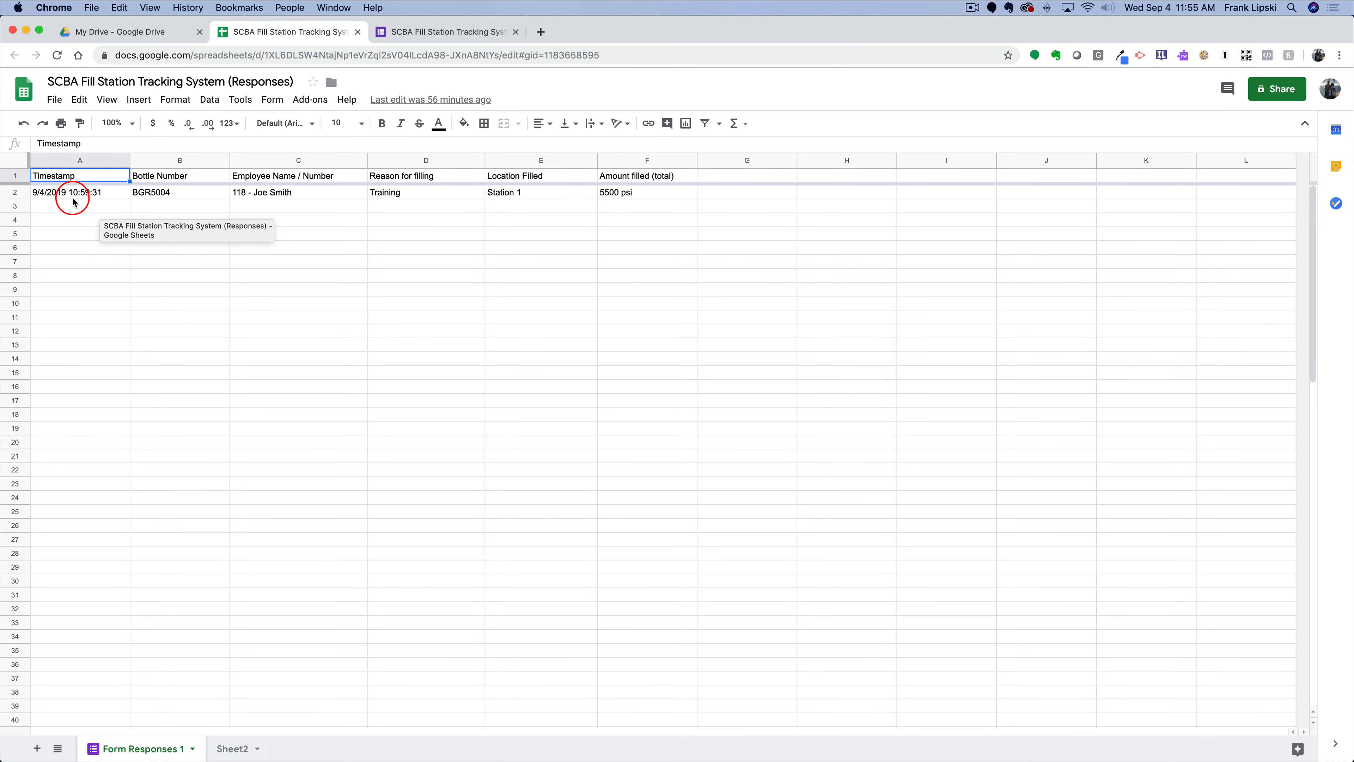
click(375, 306)
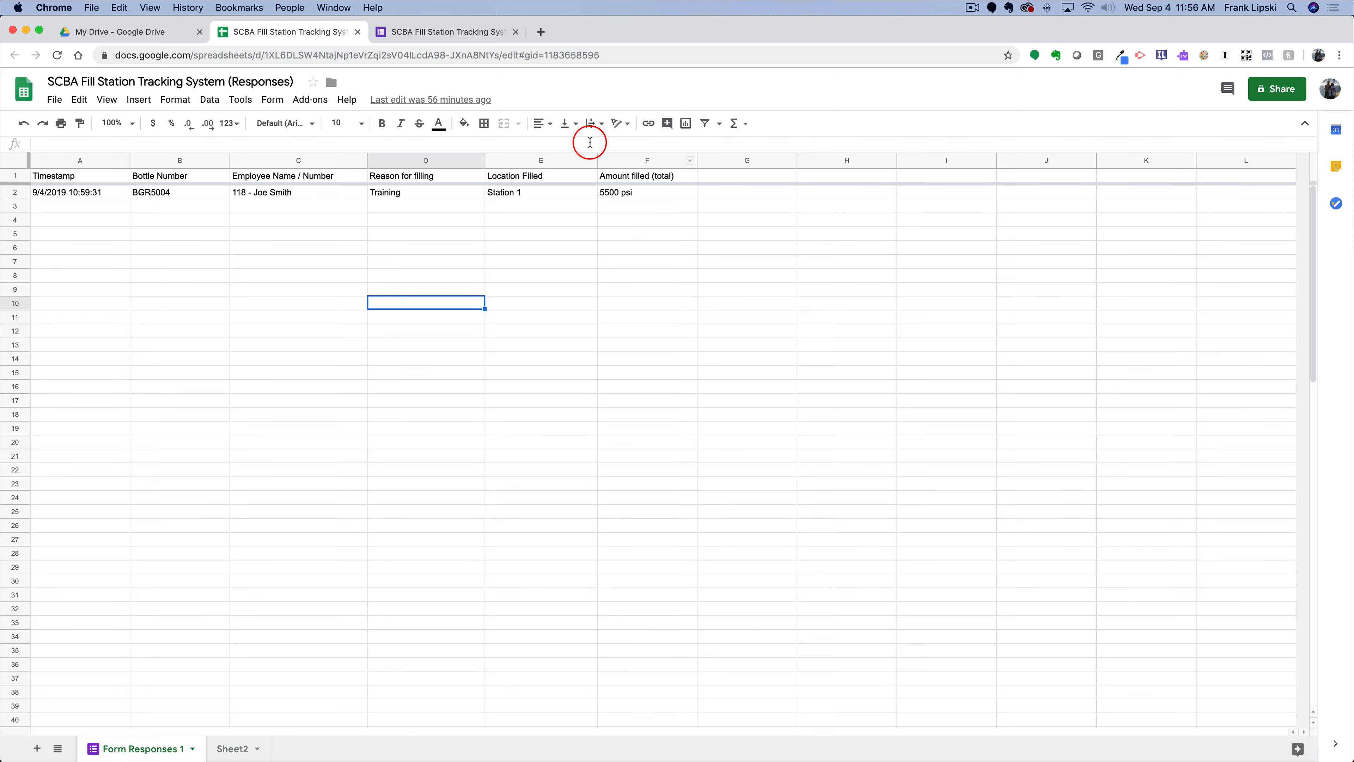
- Switch to Google Drive and open My Drive through the Google apps list
click(135, 33)
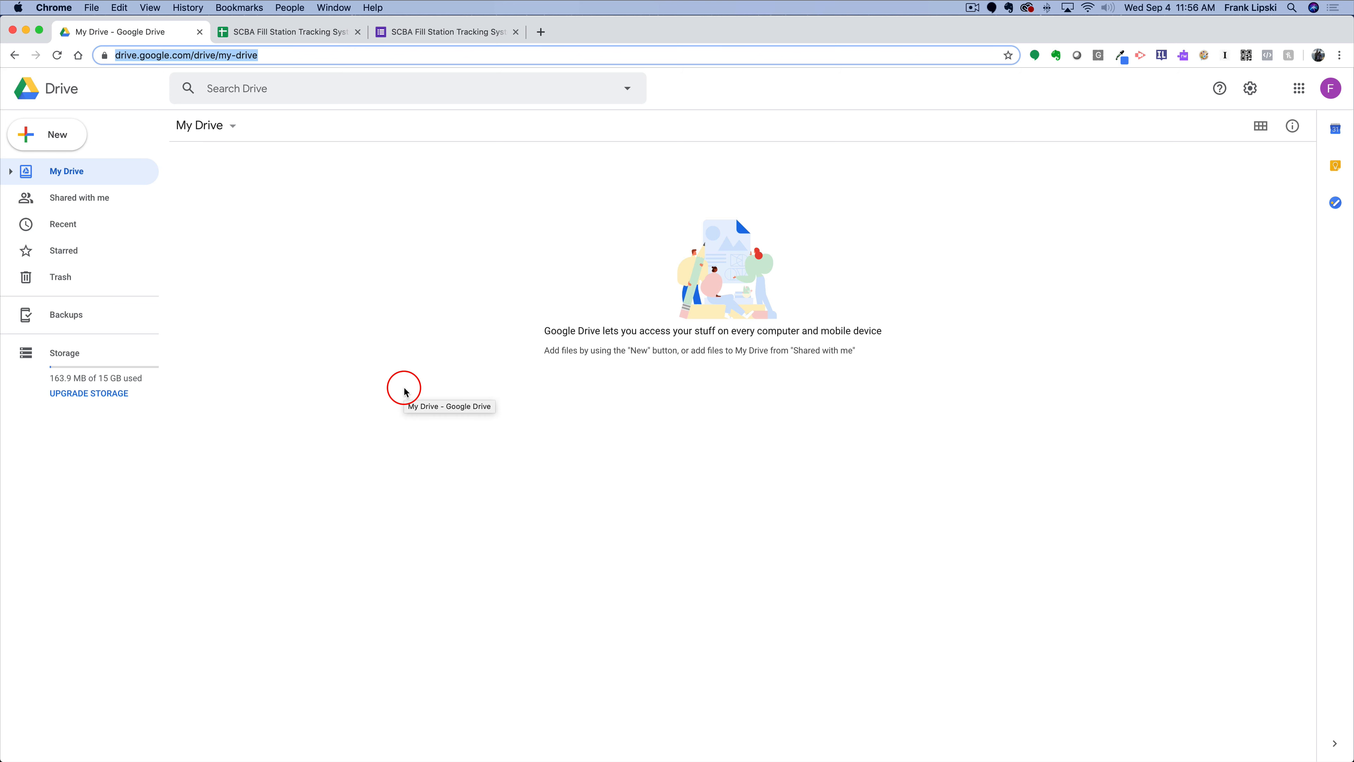
click(1043, 447)
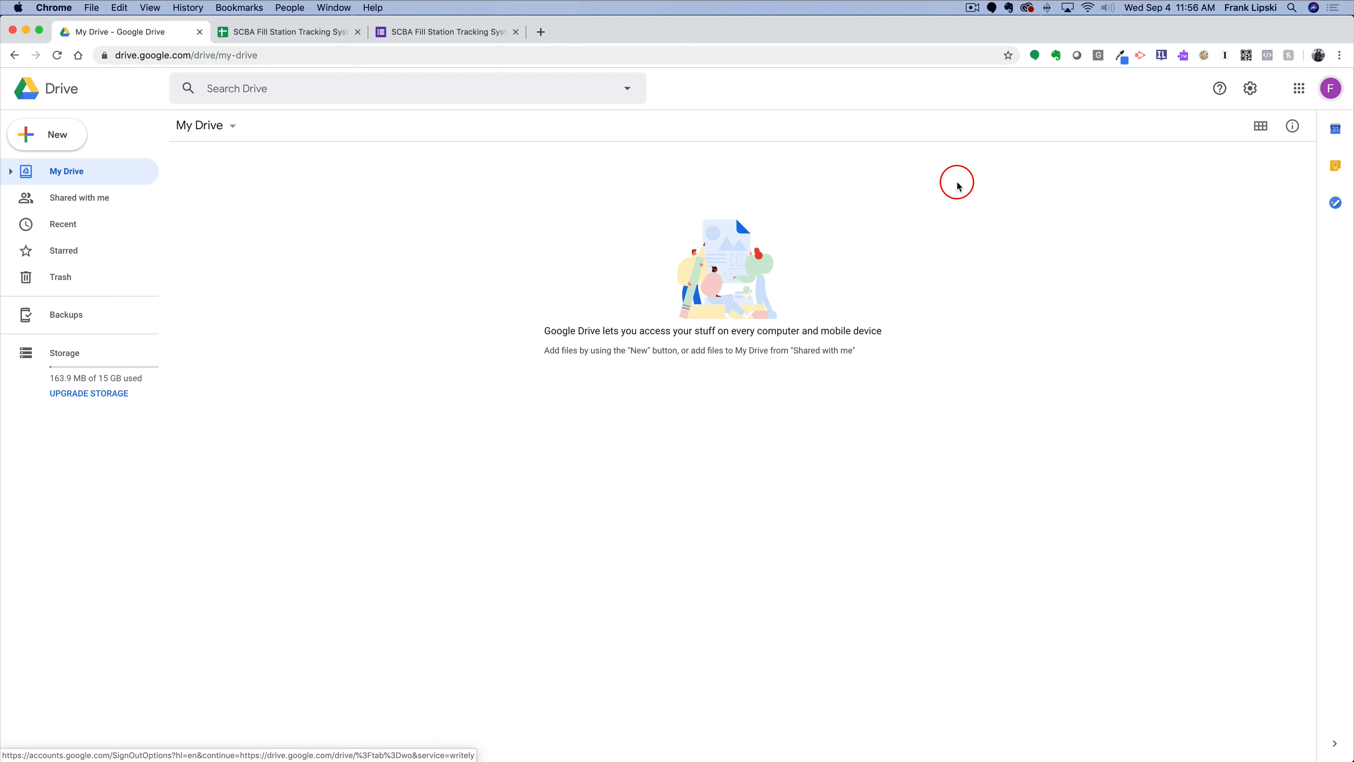
click(1298, 99)
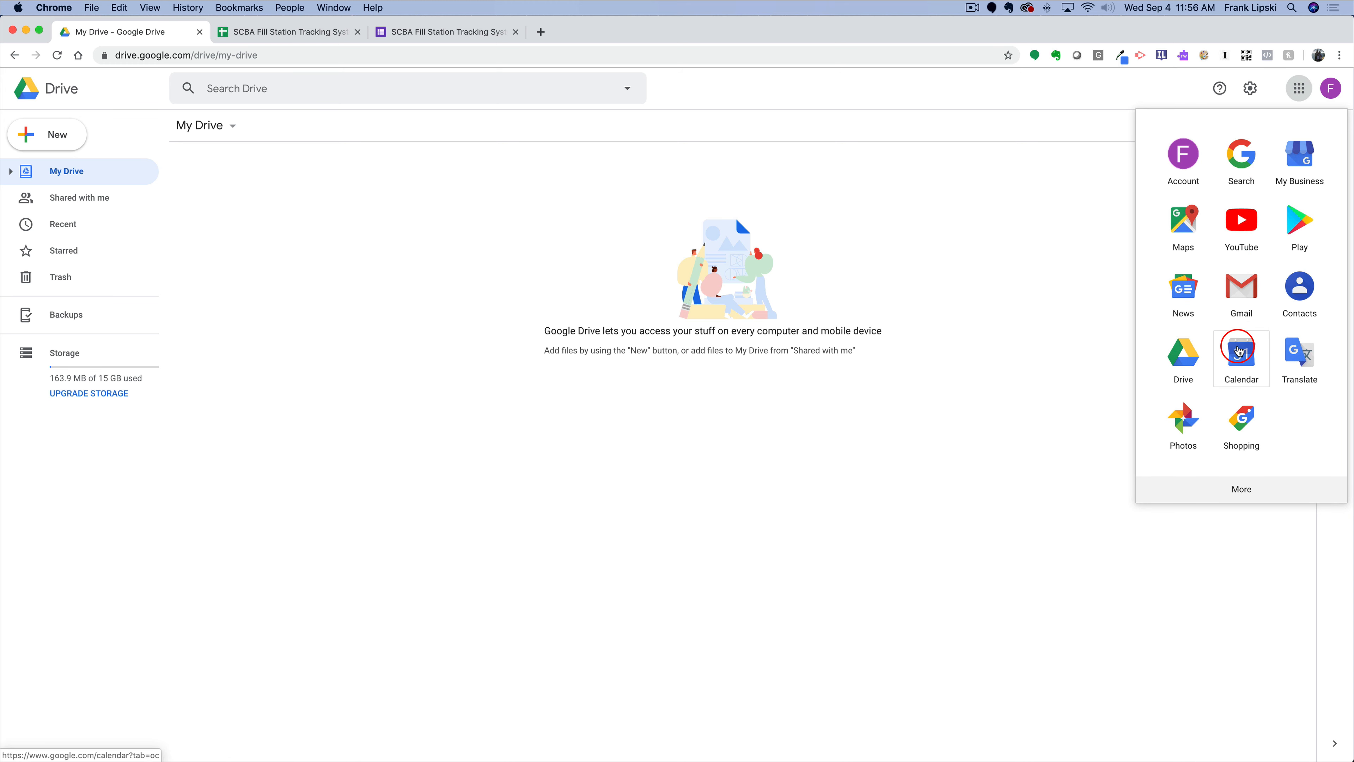
click(1199, 364)
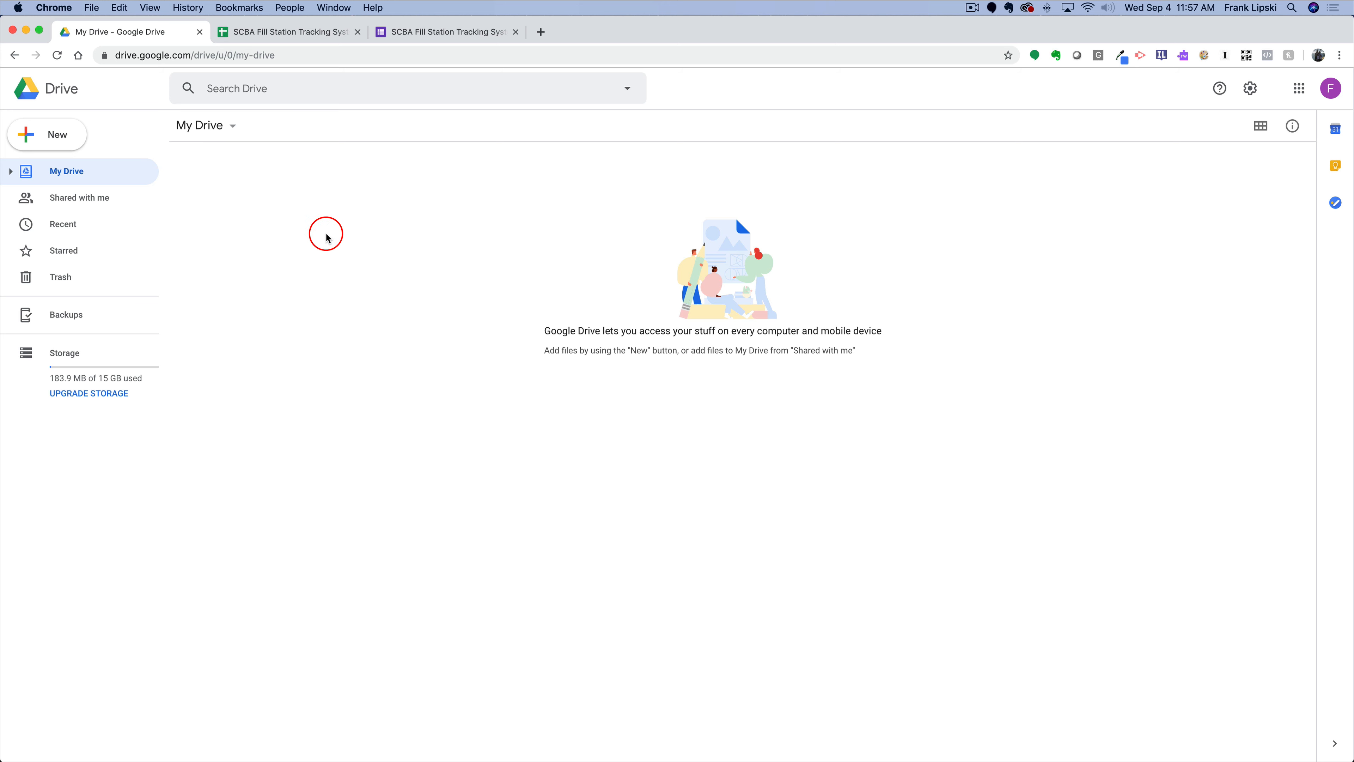
- Create a new blank Google Form in My Drive
click(51, 138)
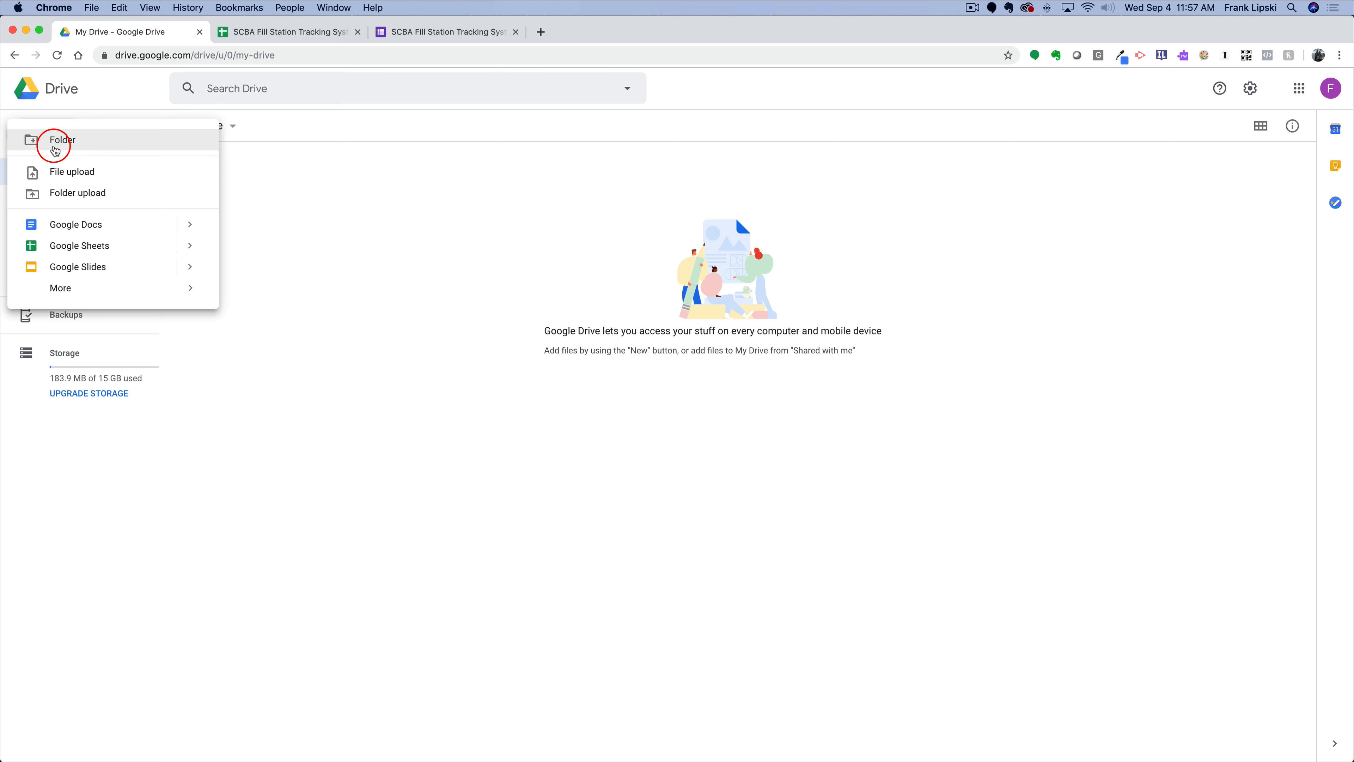
click(304, 208)
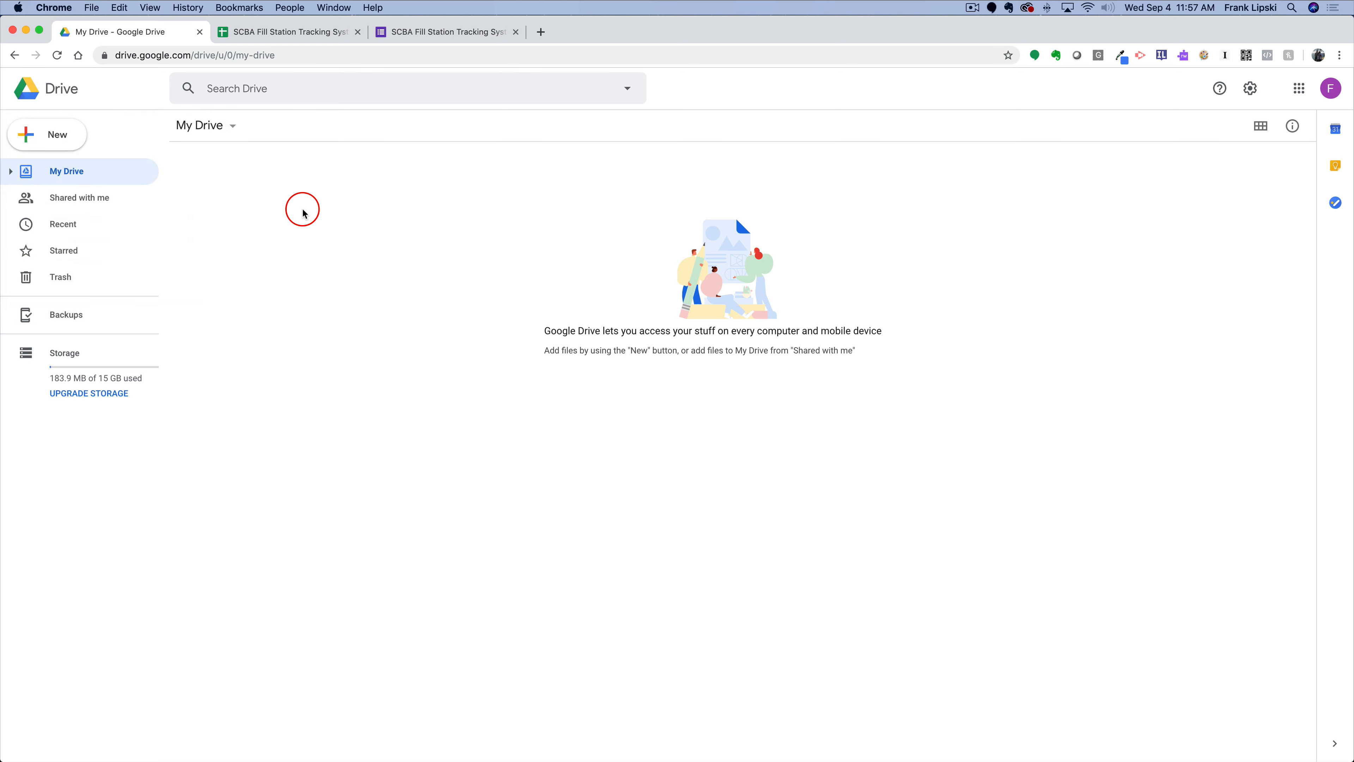
click(65, 139)
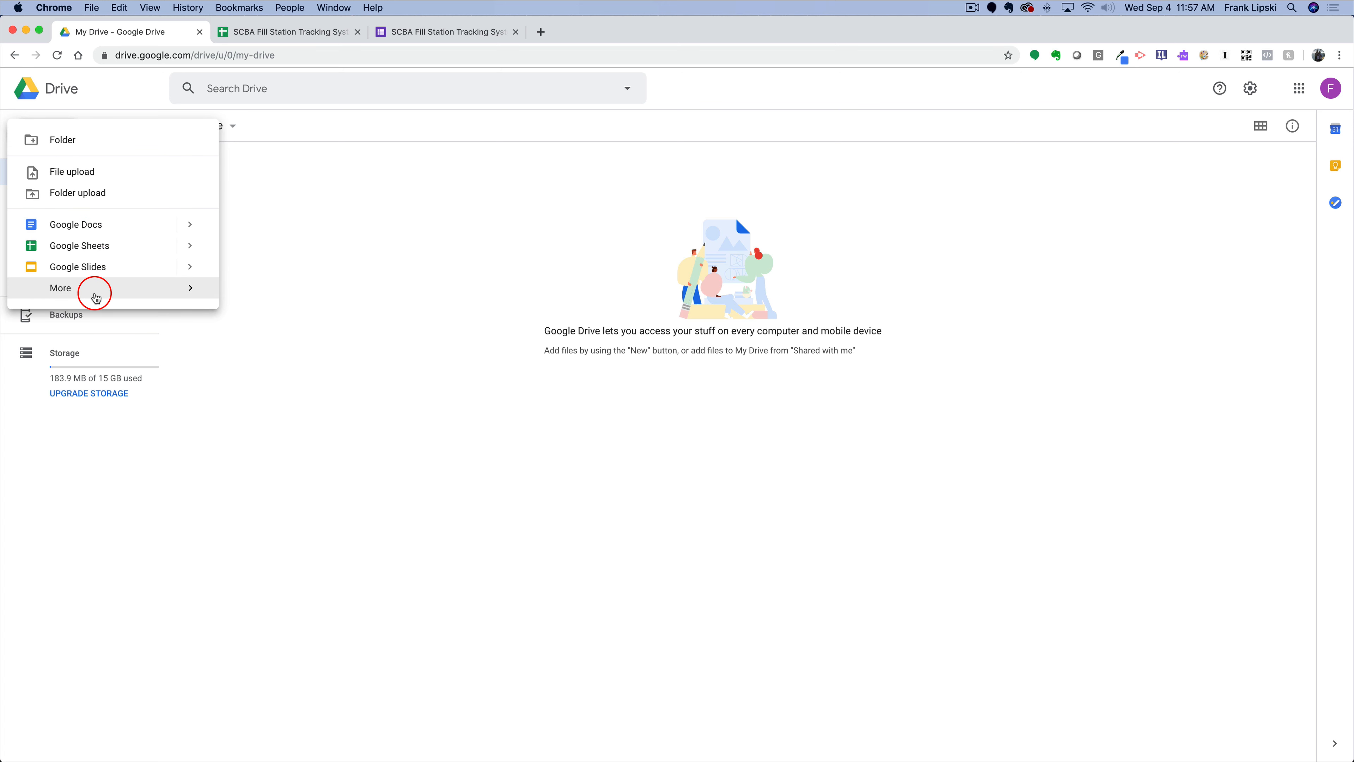
mouse_move(96, 296)
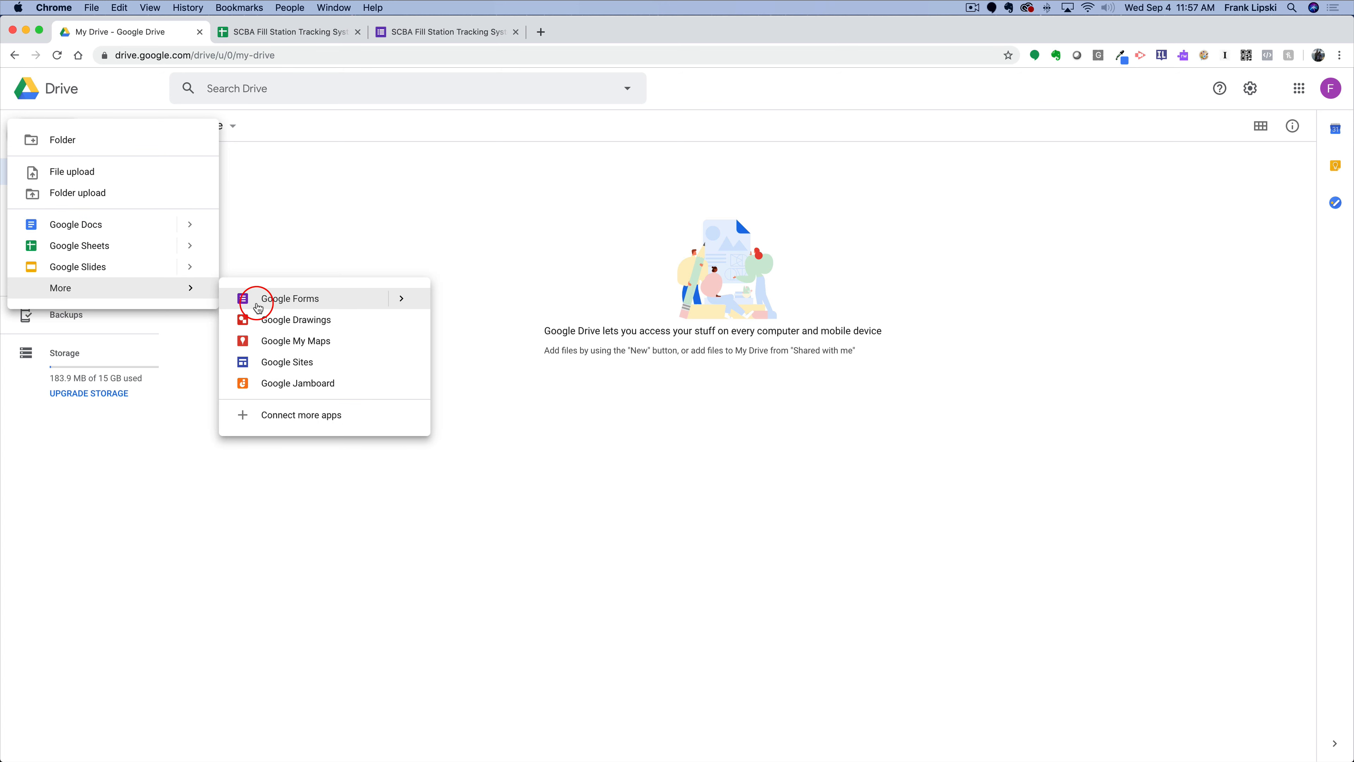
click(329, 304)
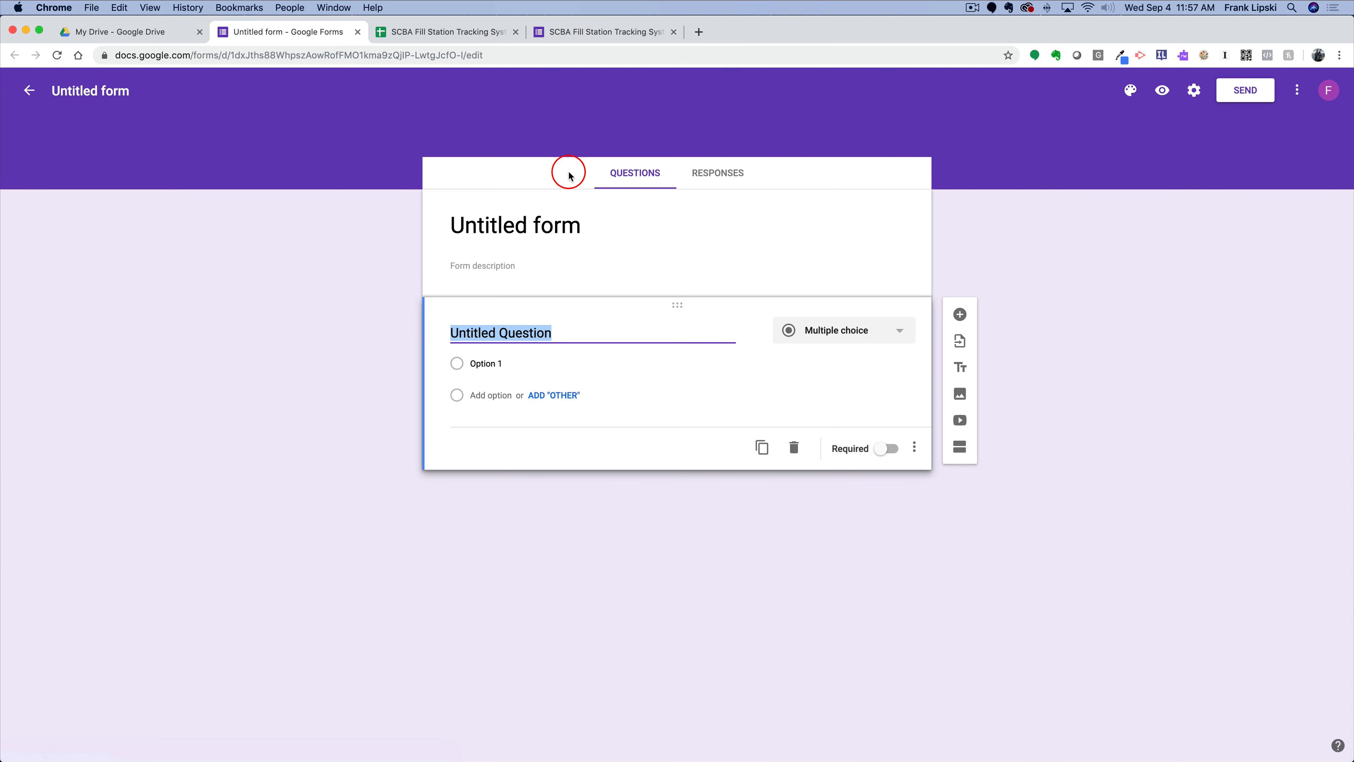
click(1131, 92)
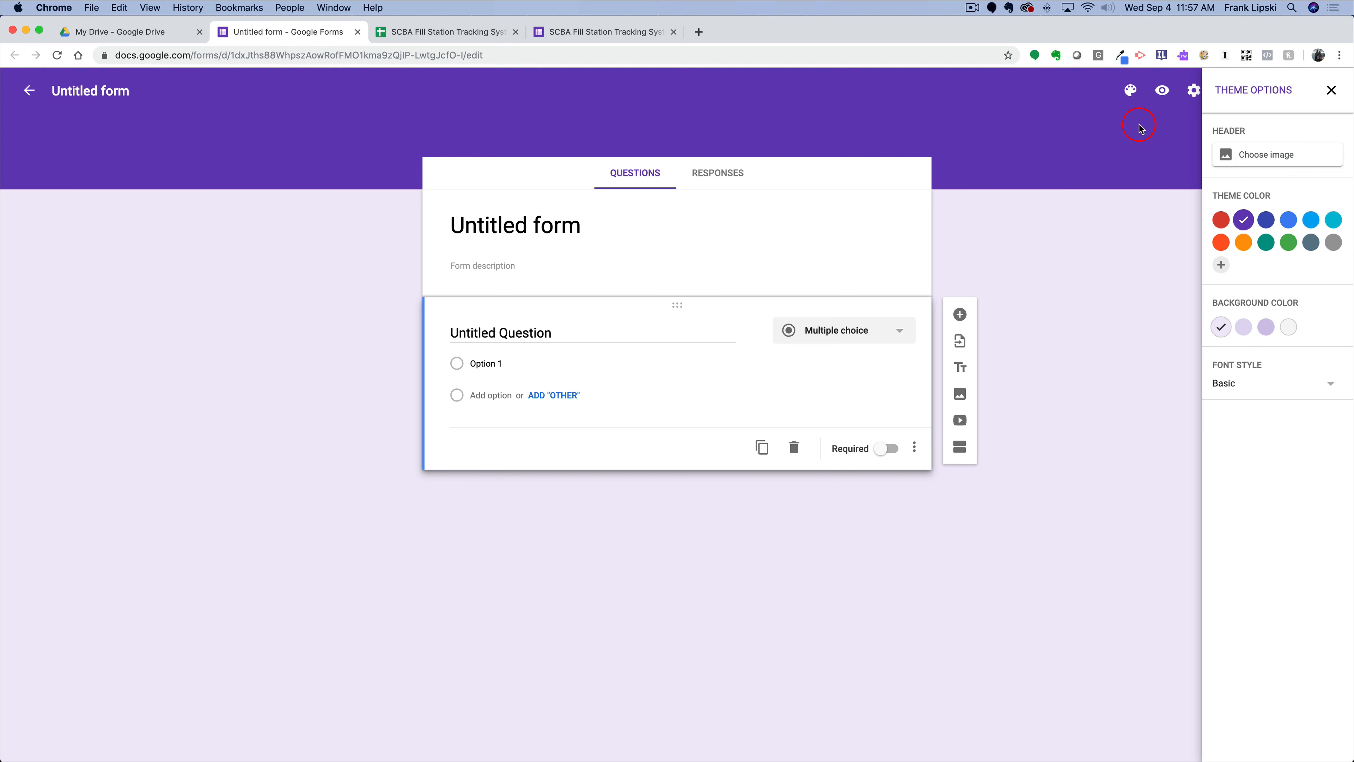
click(1130, 93)
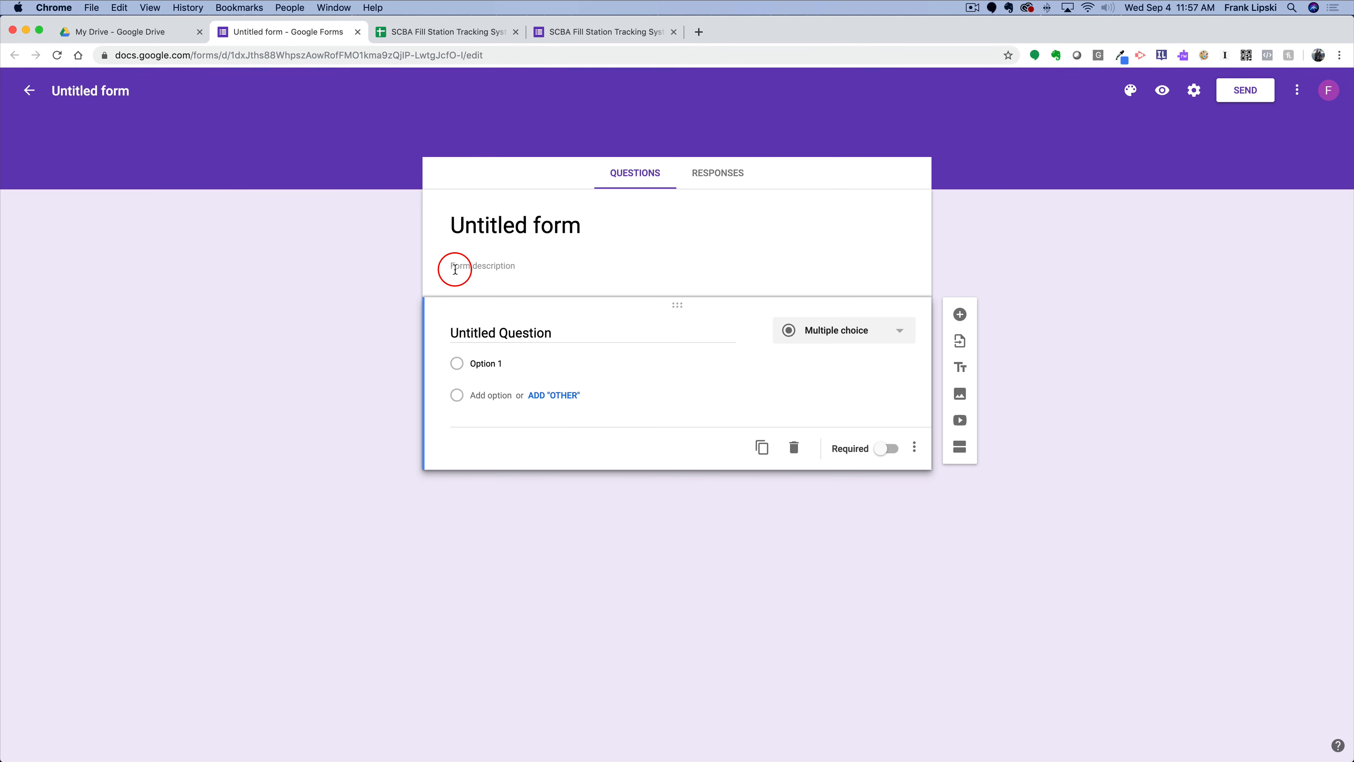
- Title the form "SCBA Fill Station Log" and give the form file the same name
click(538, 228)
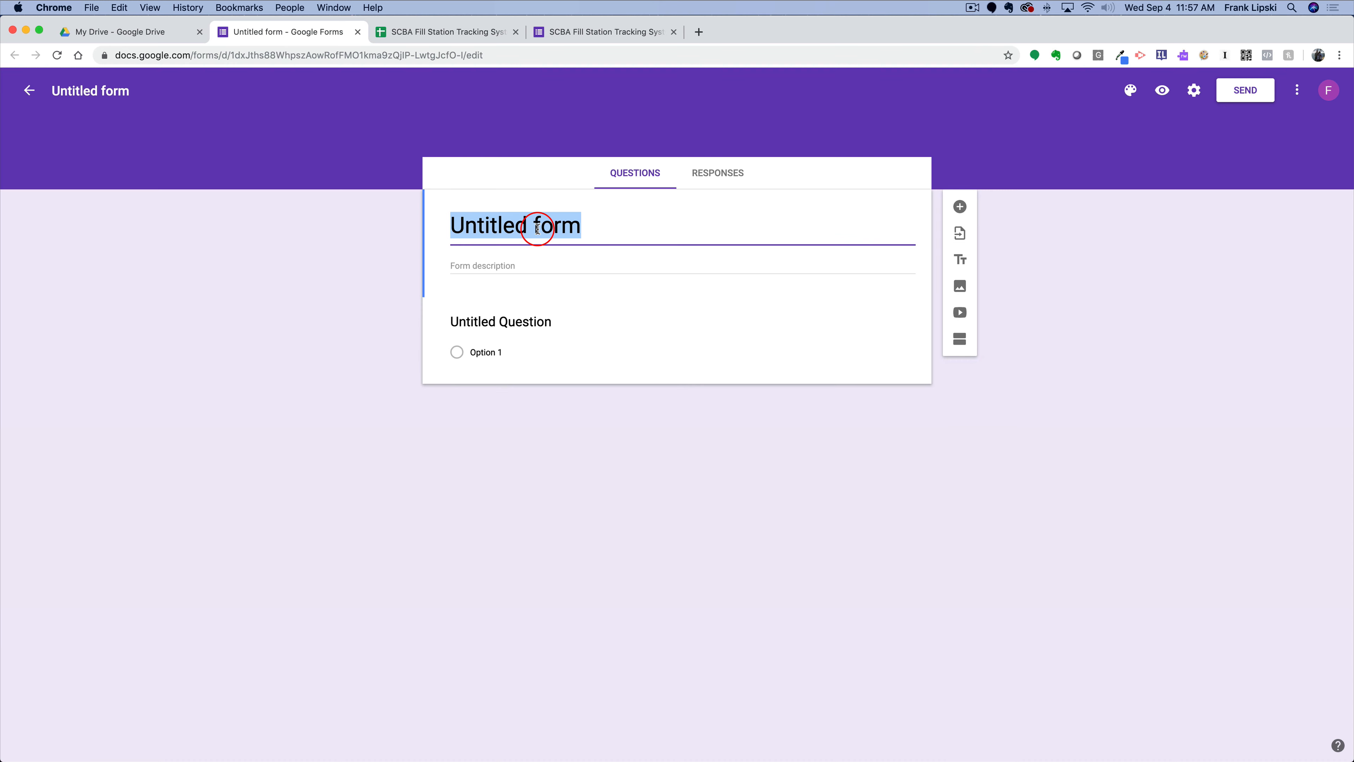
text(SCAB)
key(BackSpace)
key(BackSpace)
text(BA Fill St)
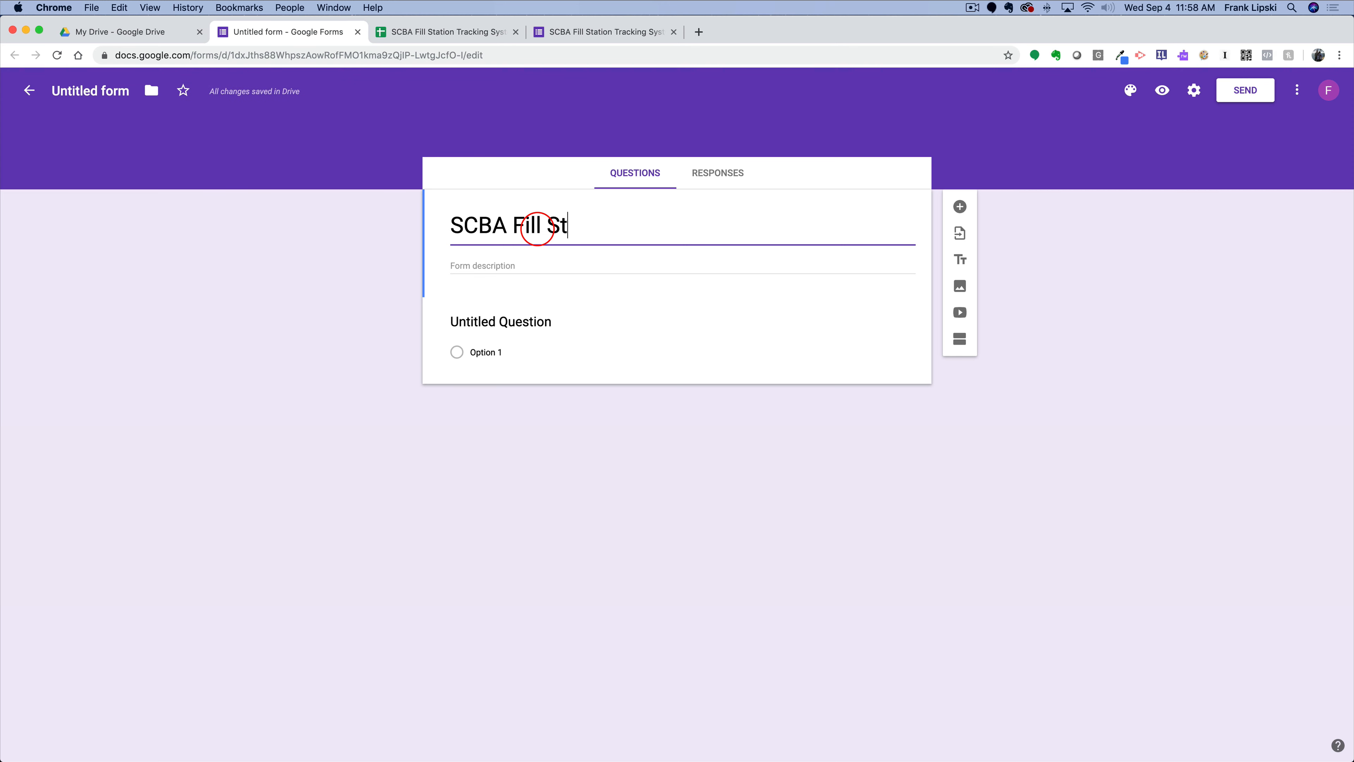
text(ation Log)
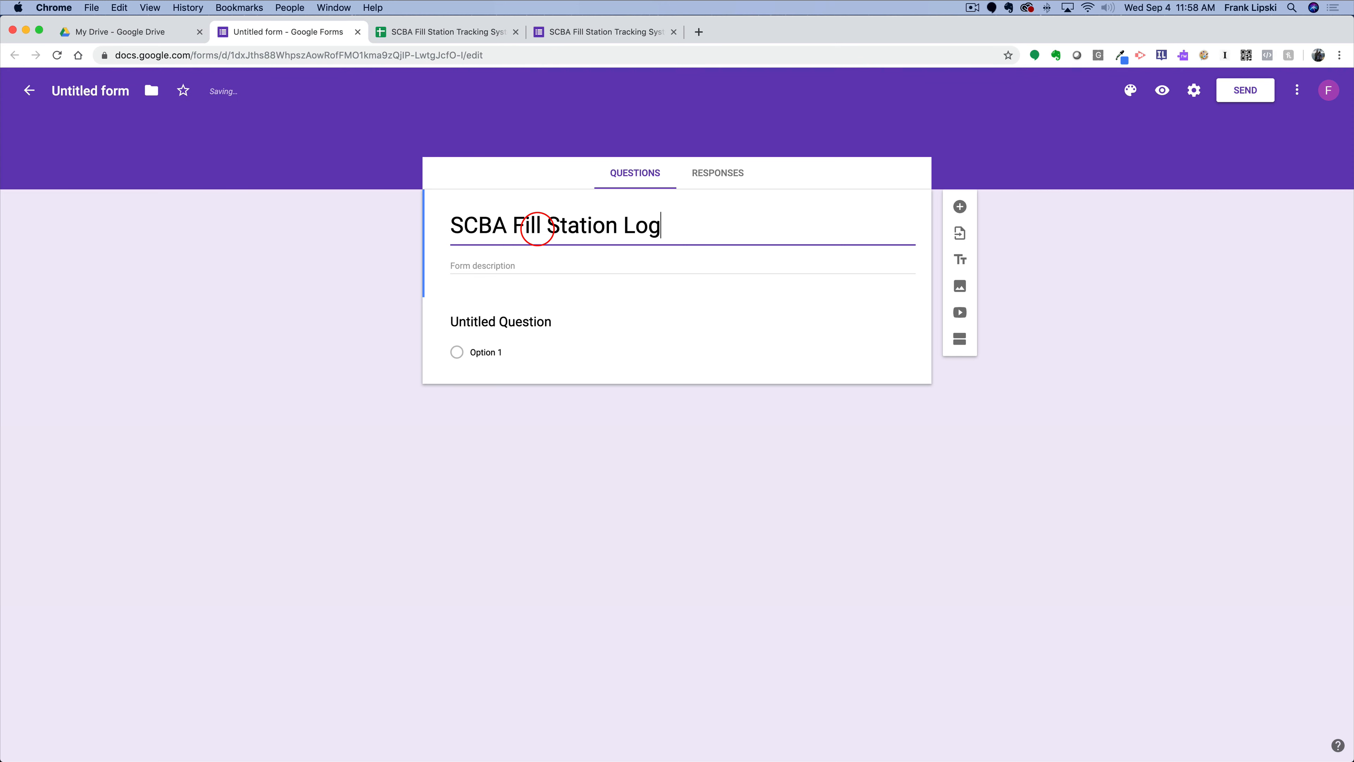
click(348, 259)
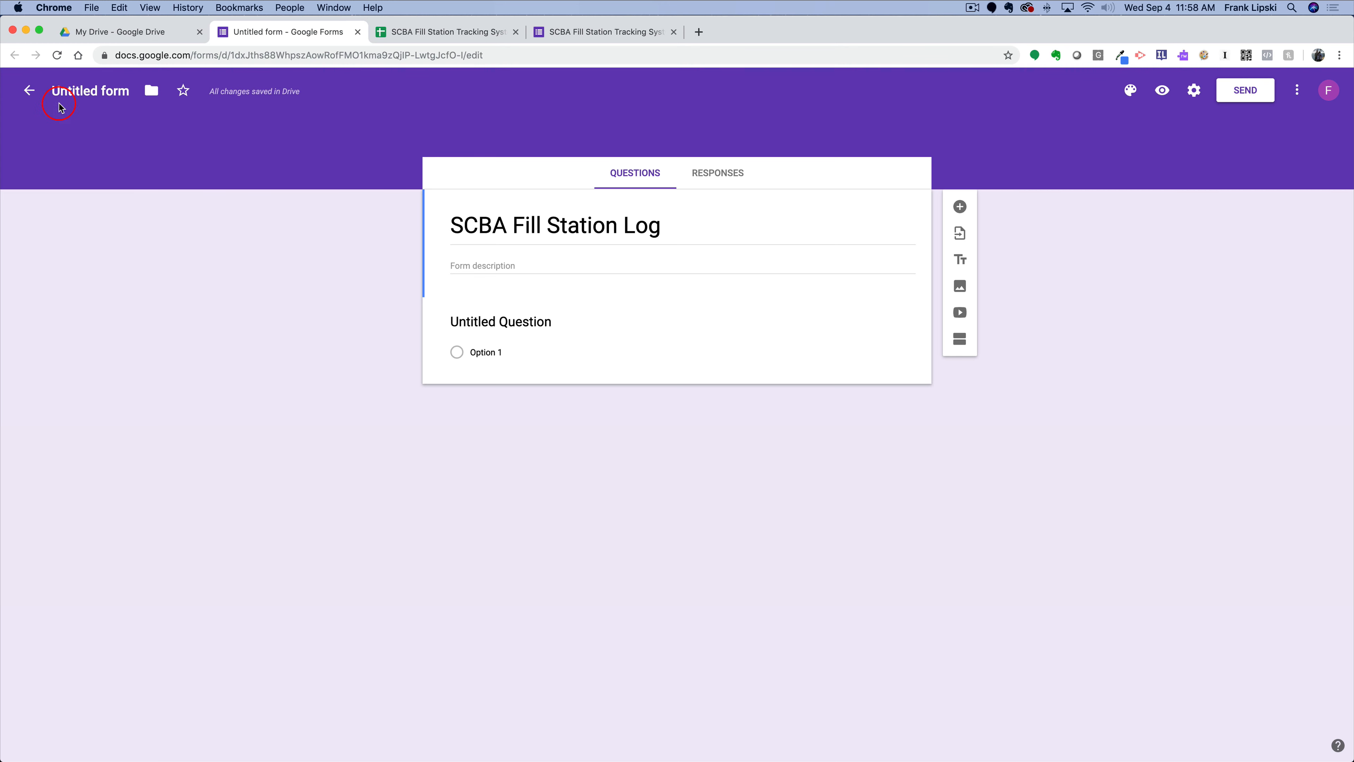
click(66, 92)
click(159, 279)
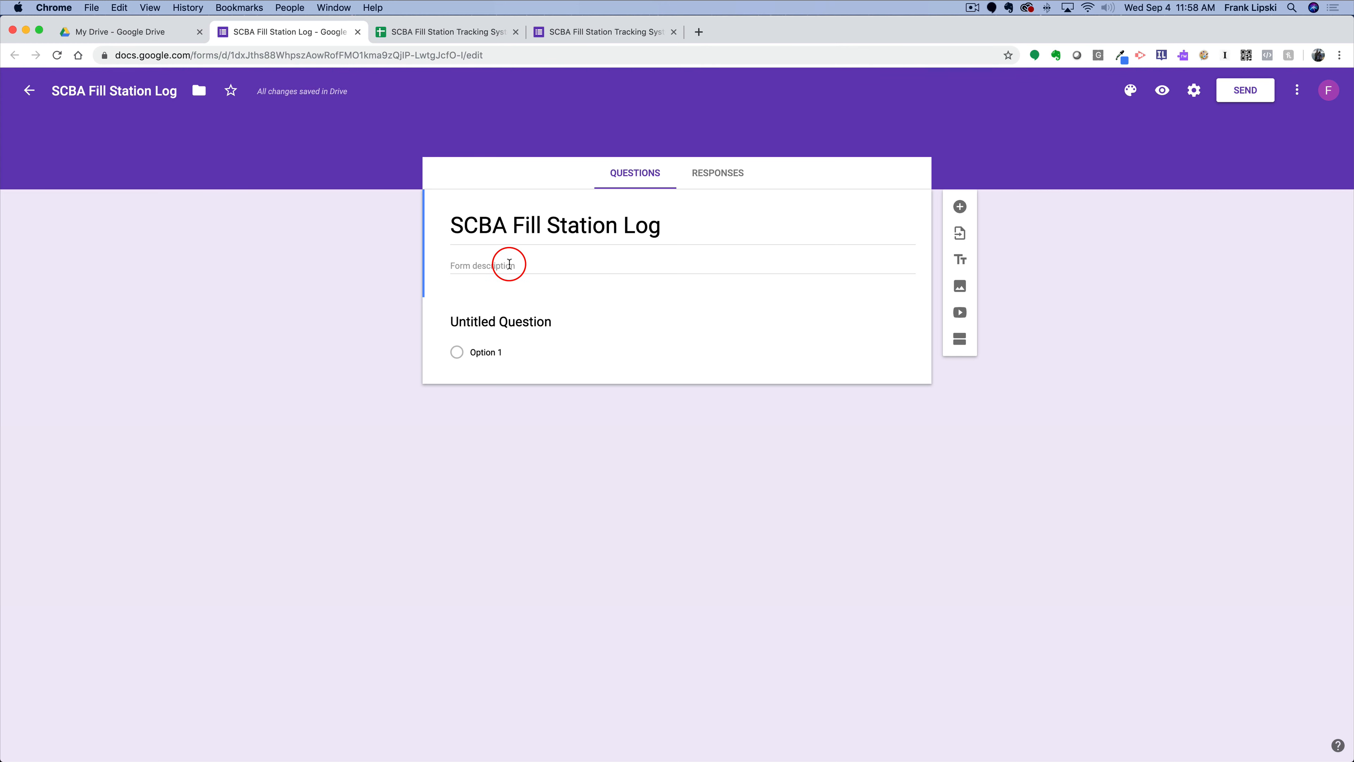
- Title the first question "Bottle ID" with short answer as its question type
click(491, 265)
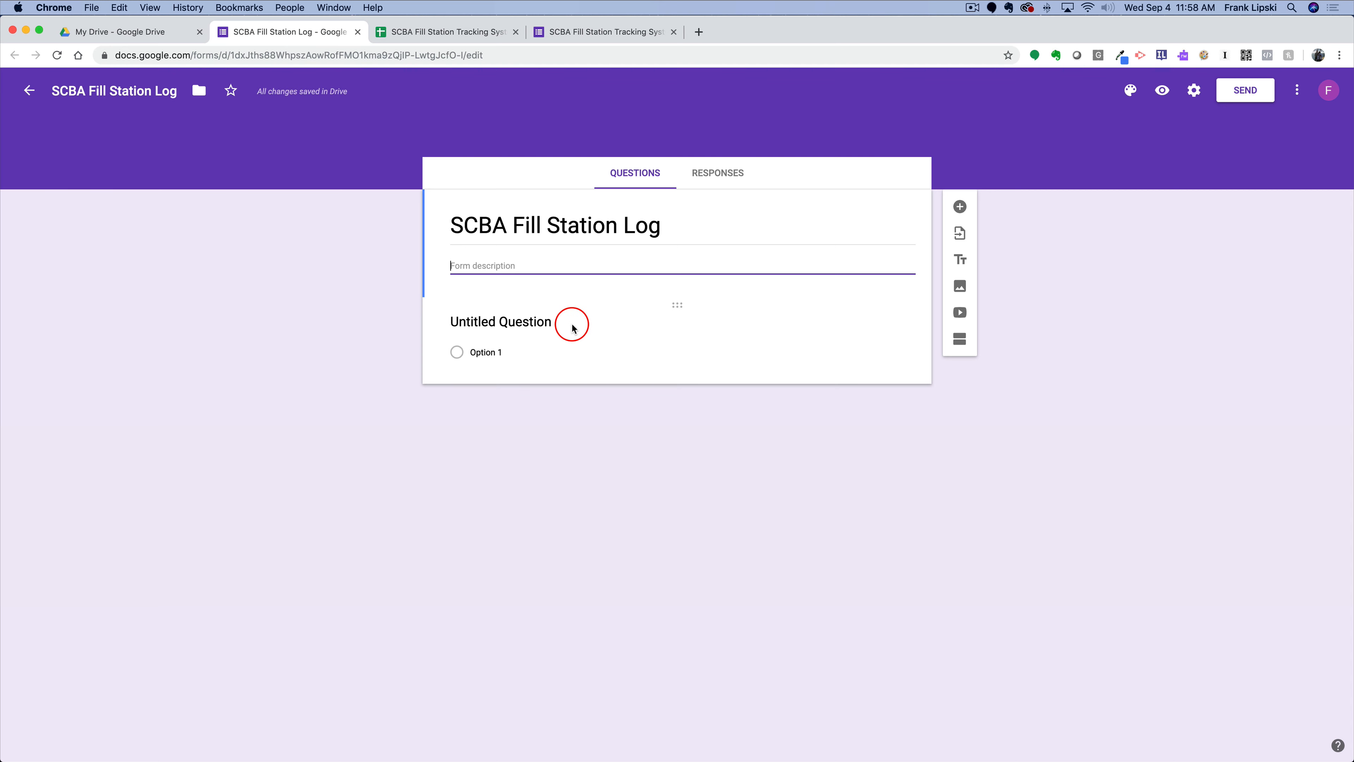
click(528, 322)
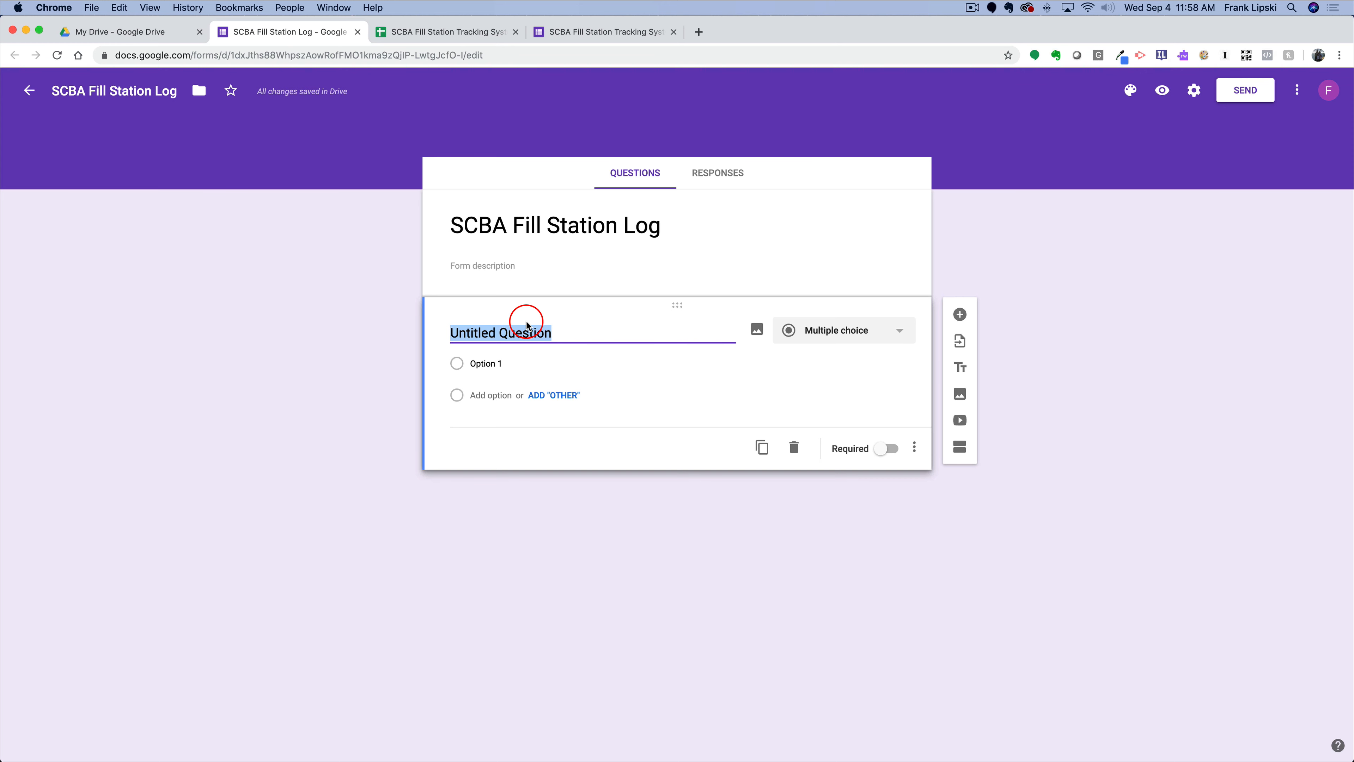
text(Bot)
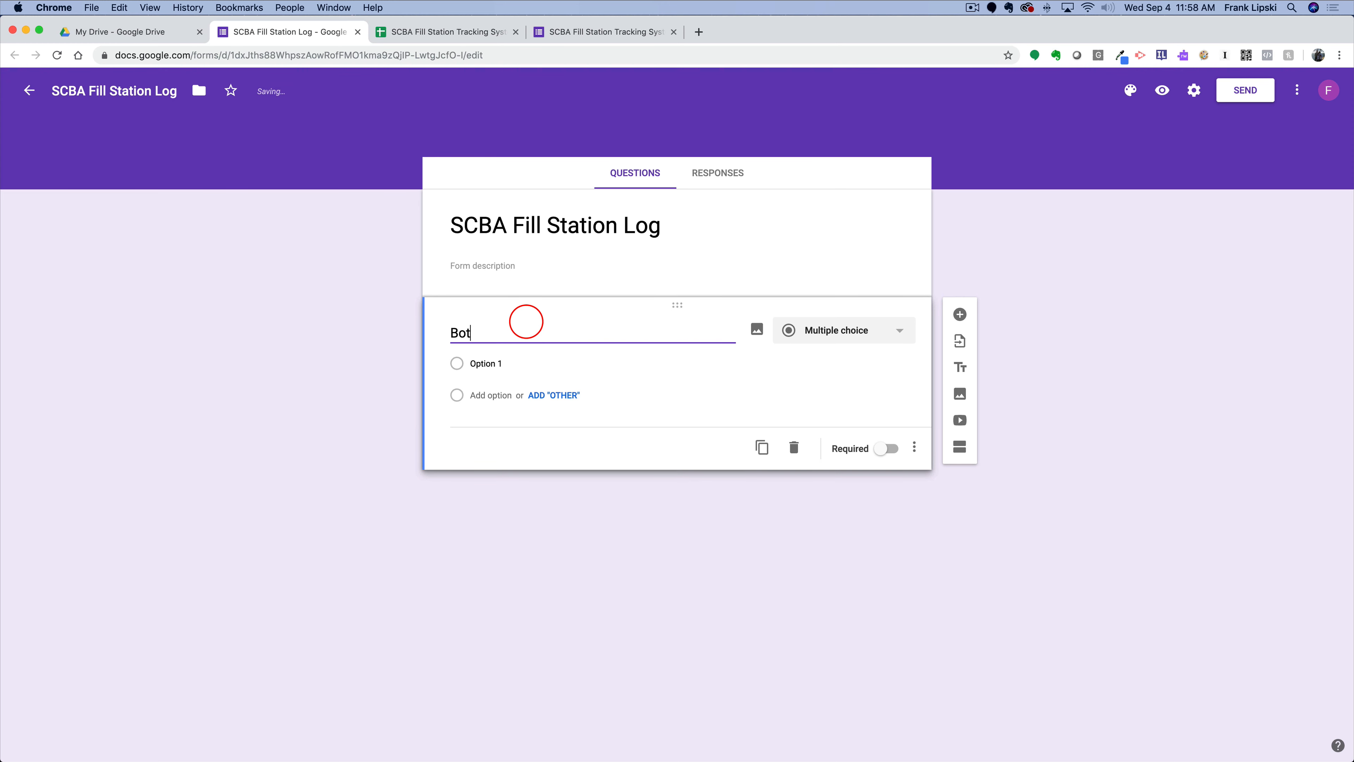
text(tle ID)
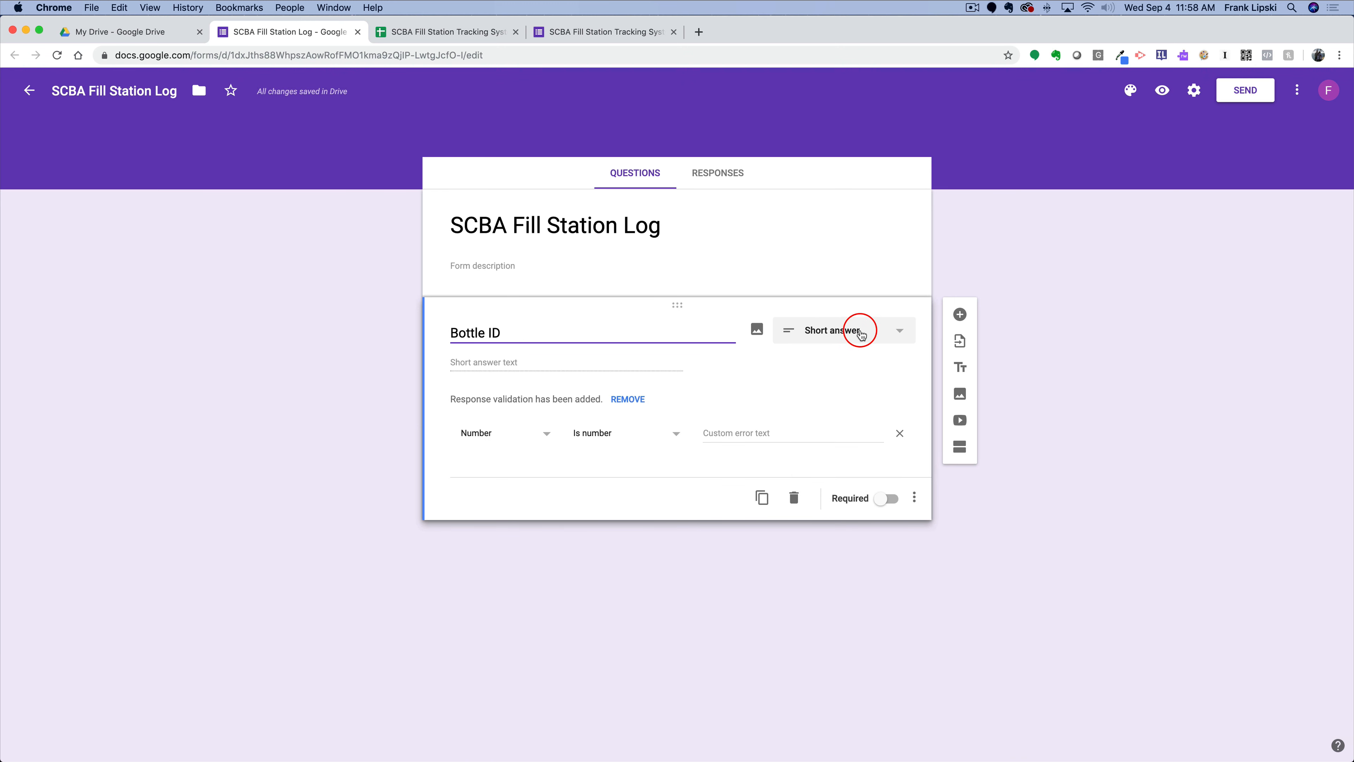
click(901, 333)
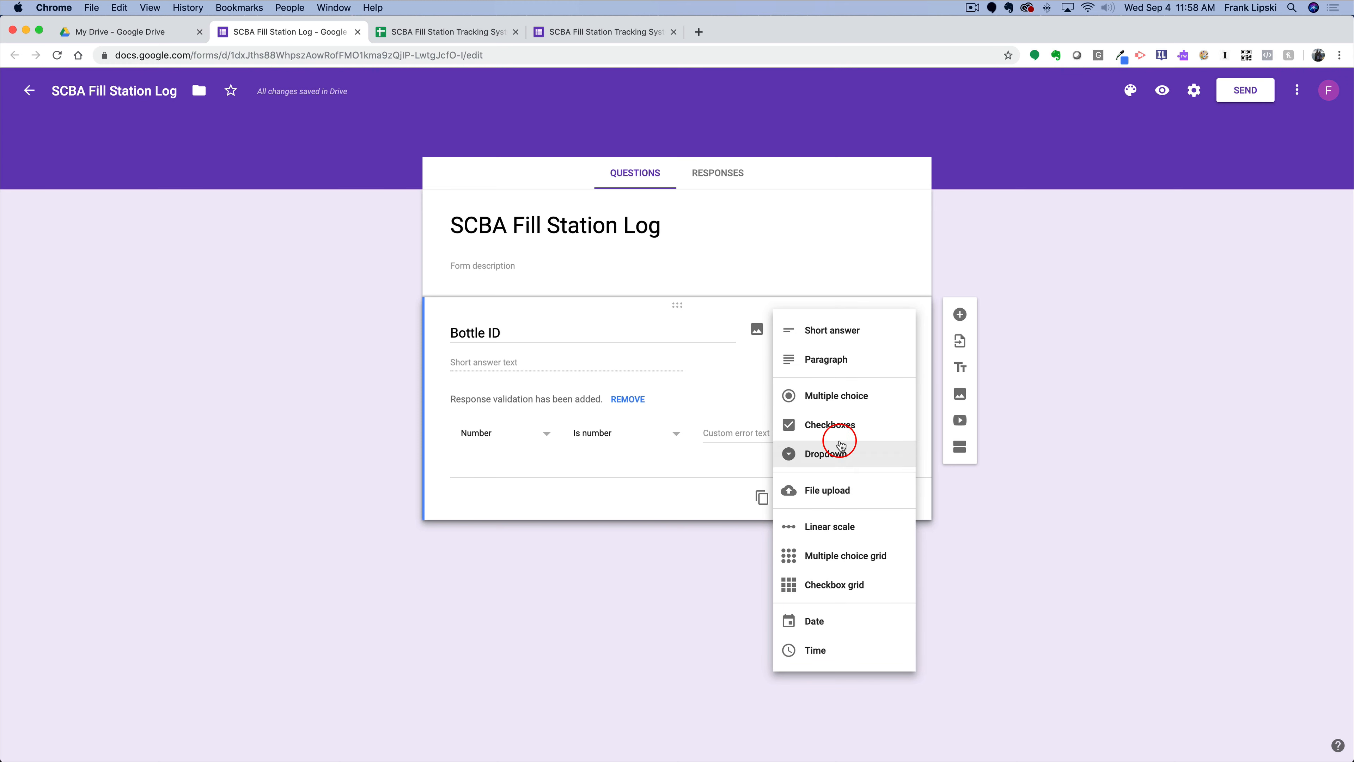
click(726, 370)
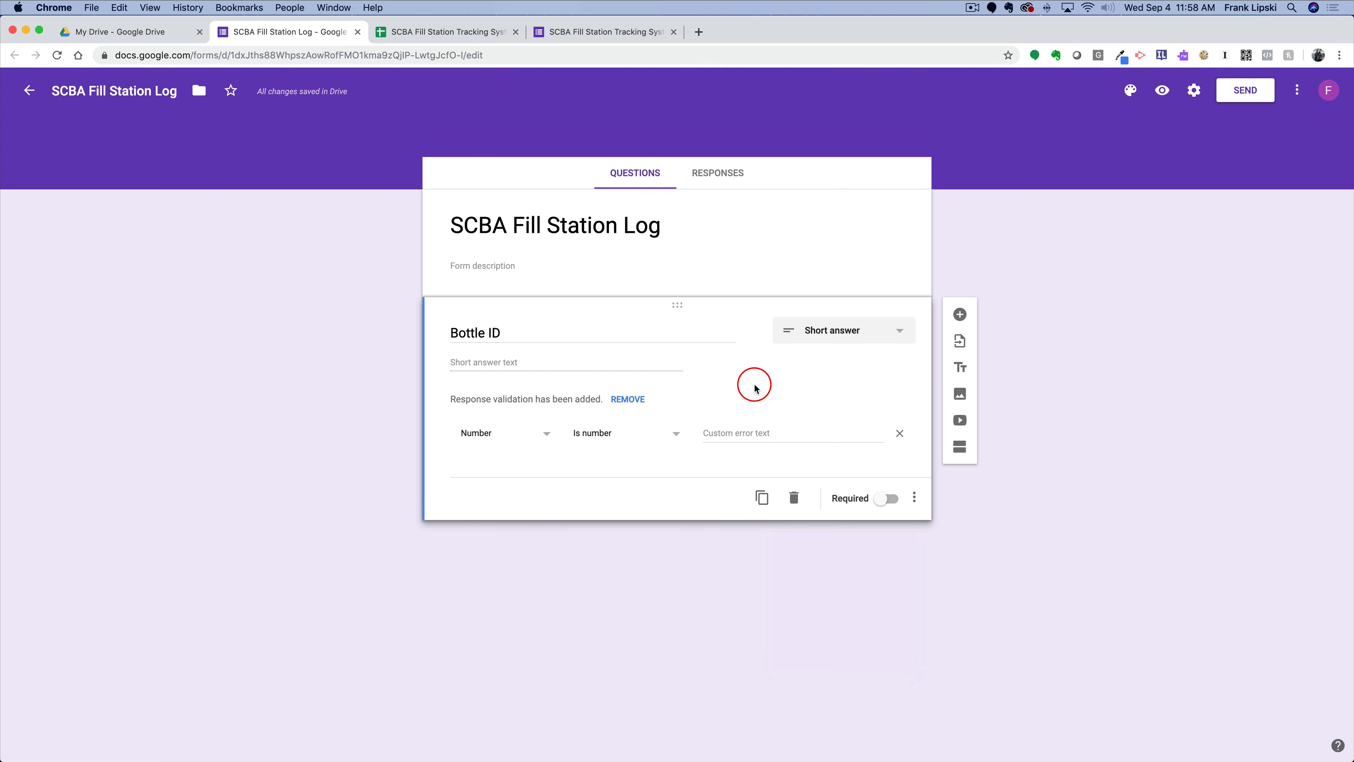
- Remove the number validation from the Bottle ID question and make the question required
click(627, 407)
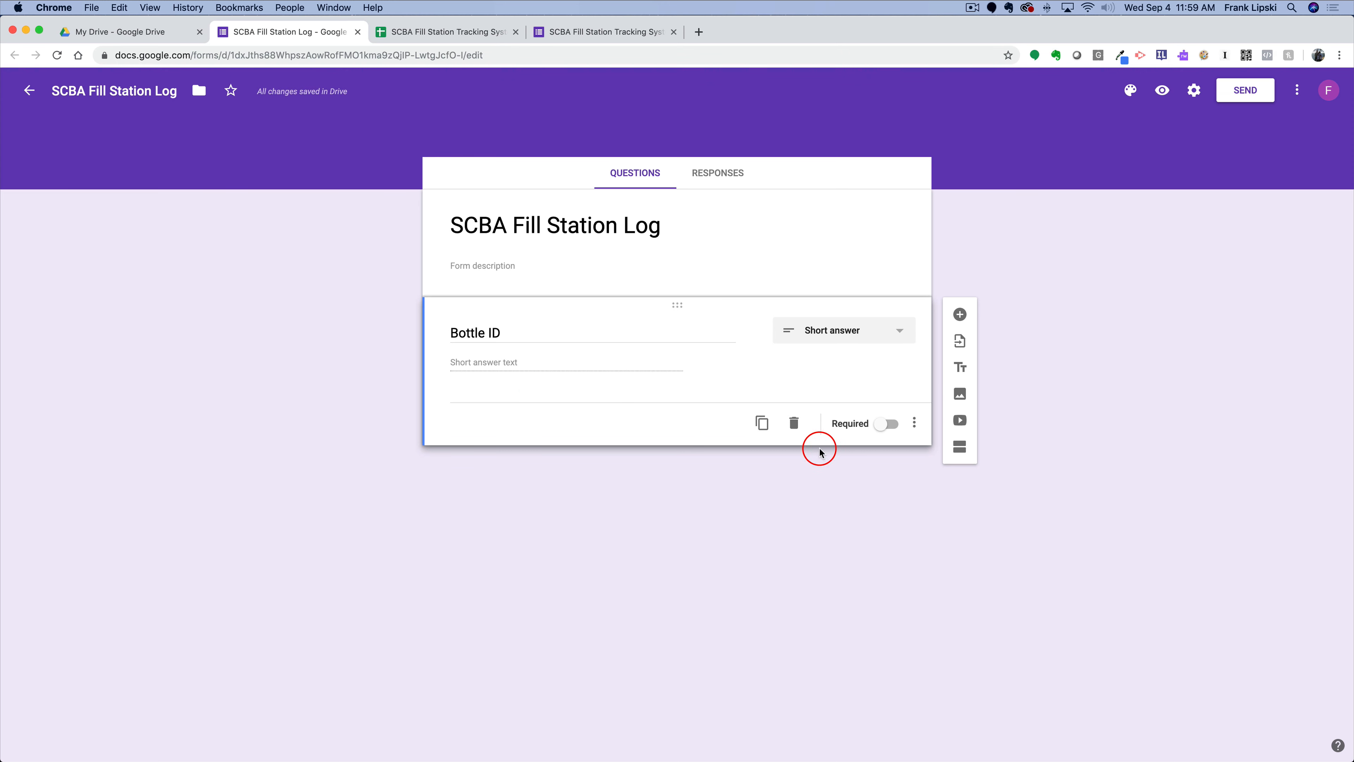
click(889, 430)
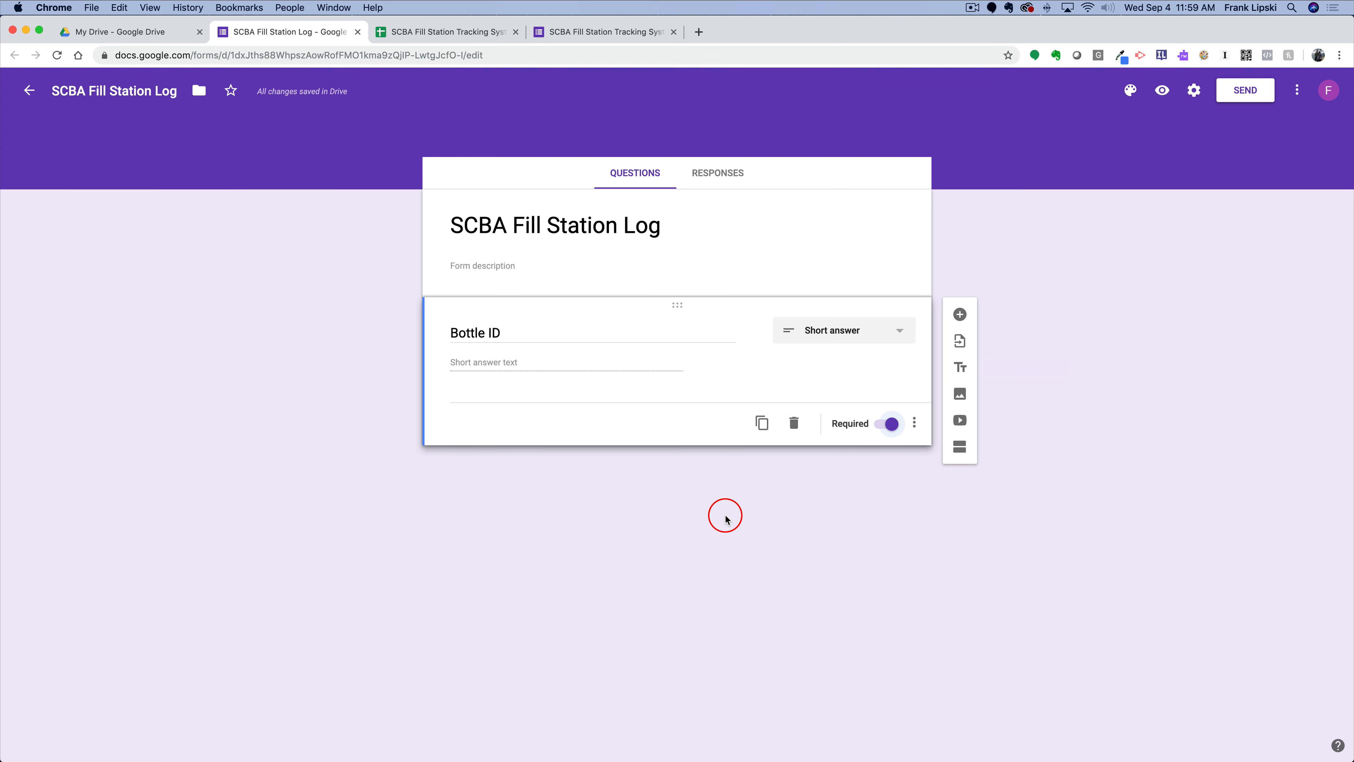
- Duplicate the Bottle ID question and turn the copy into a dropdown question titled "Employee Name"
click(762, 427)
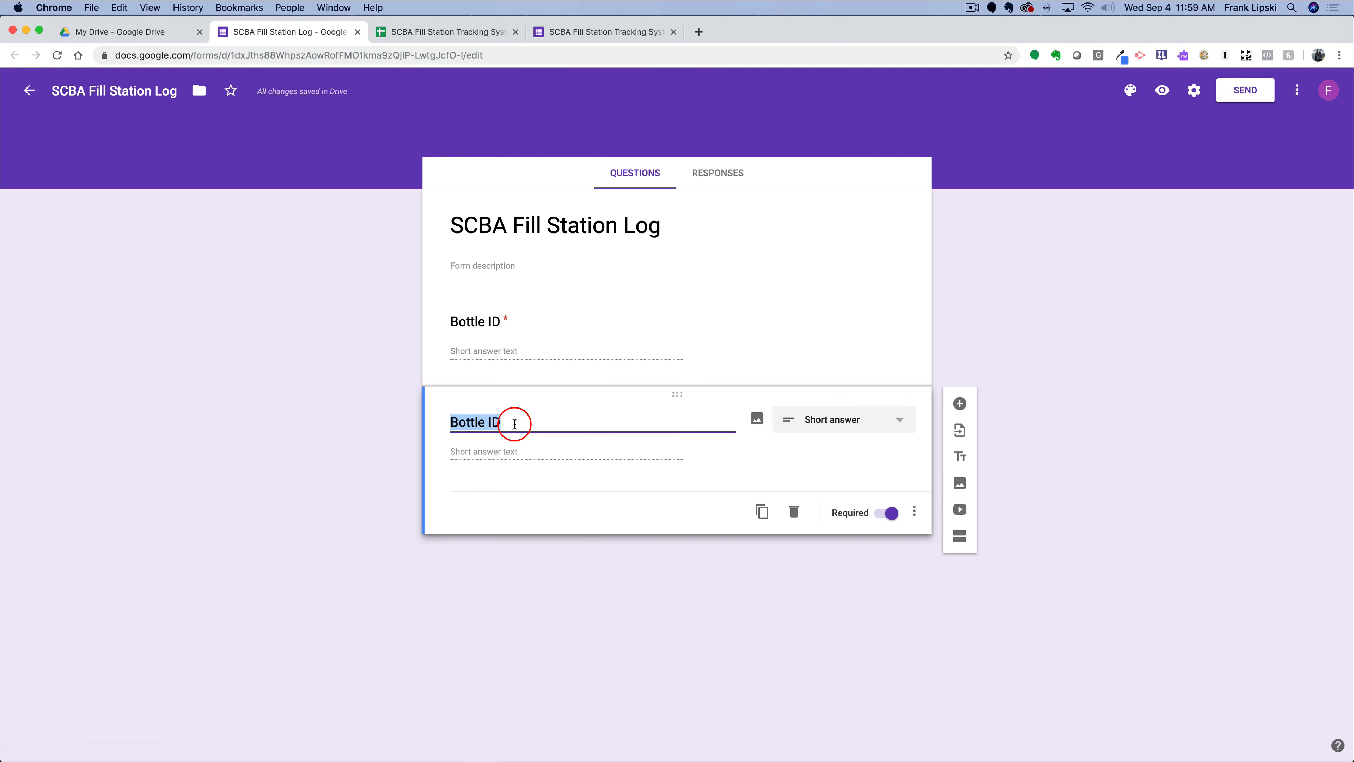
text(Employee Name)
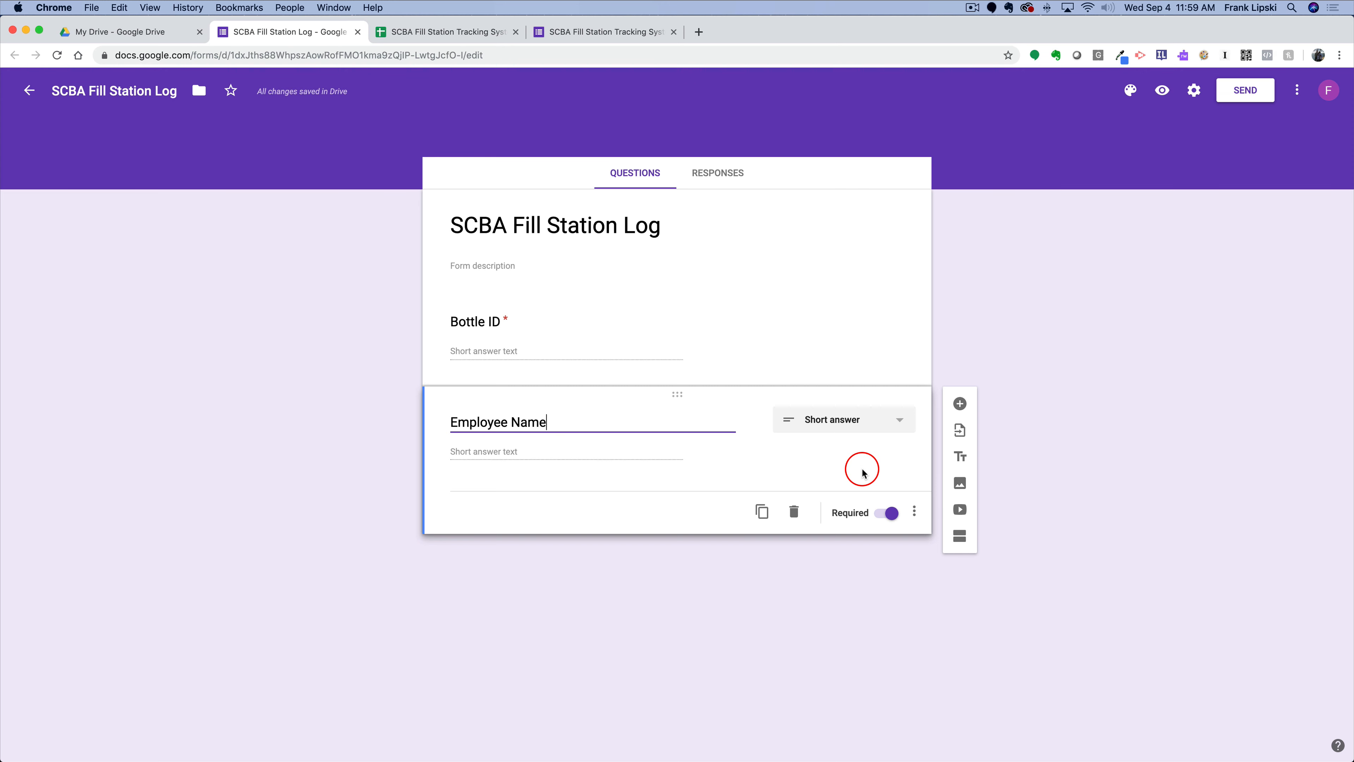
click(896, 429)
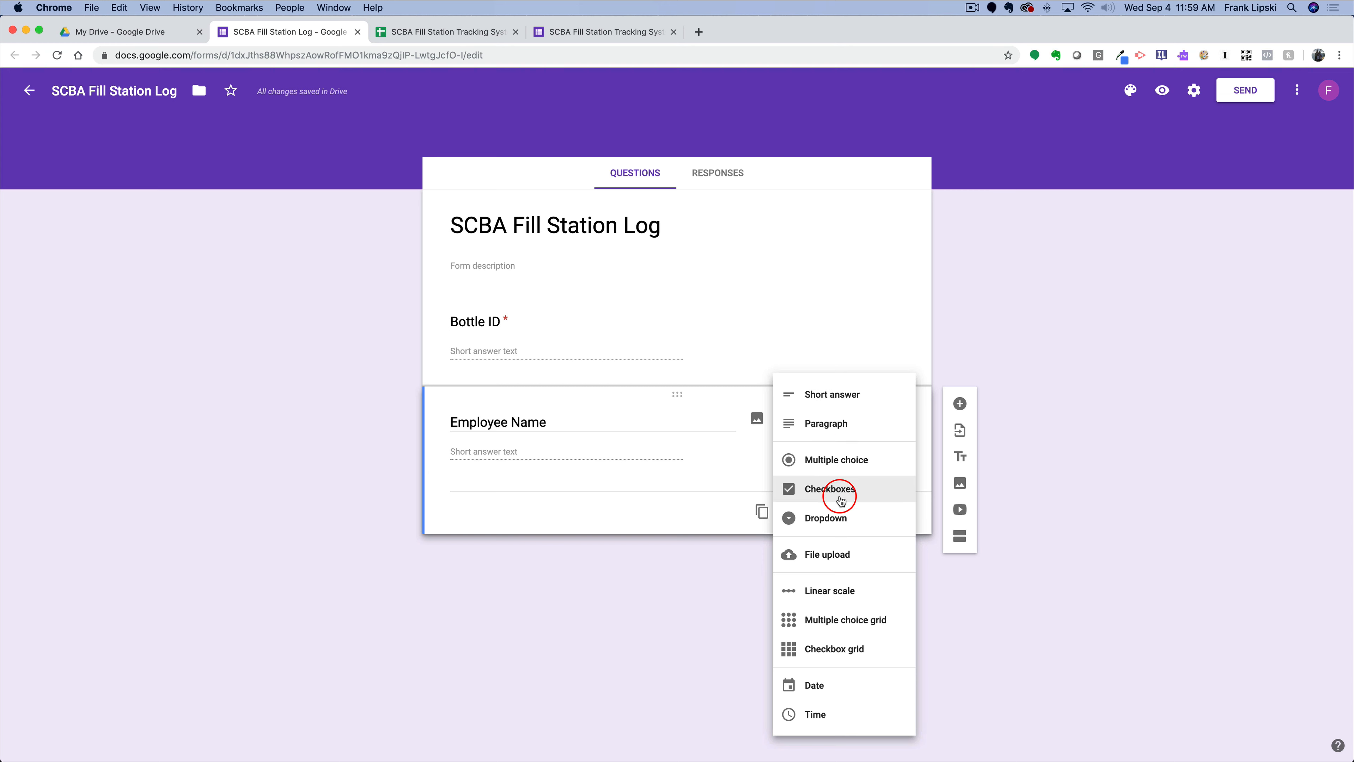
click(826, 517)
- Enter three options in the Employee Name dropdown, each giving an employee's number and full name separated by a hyphen
click(495, 454)
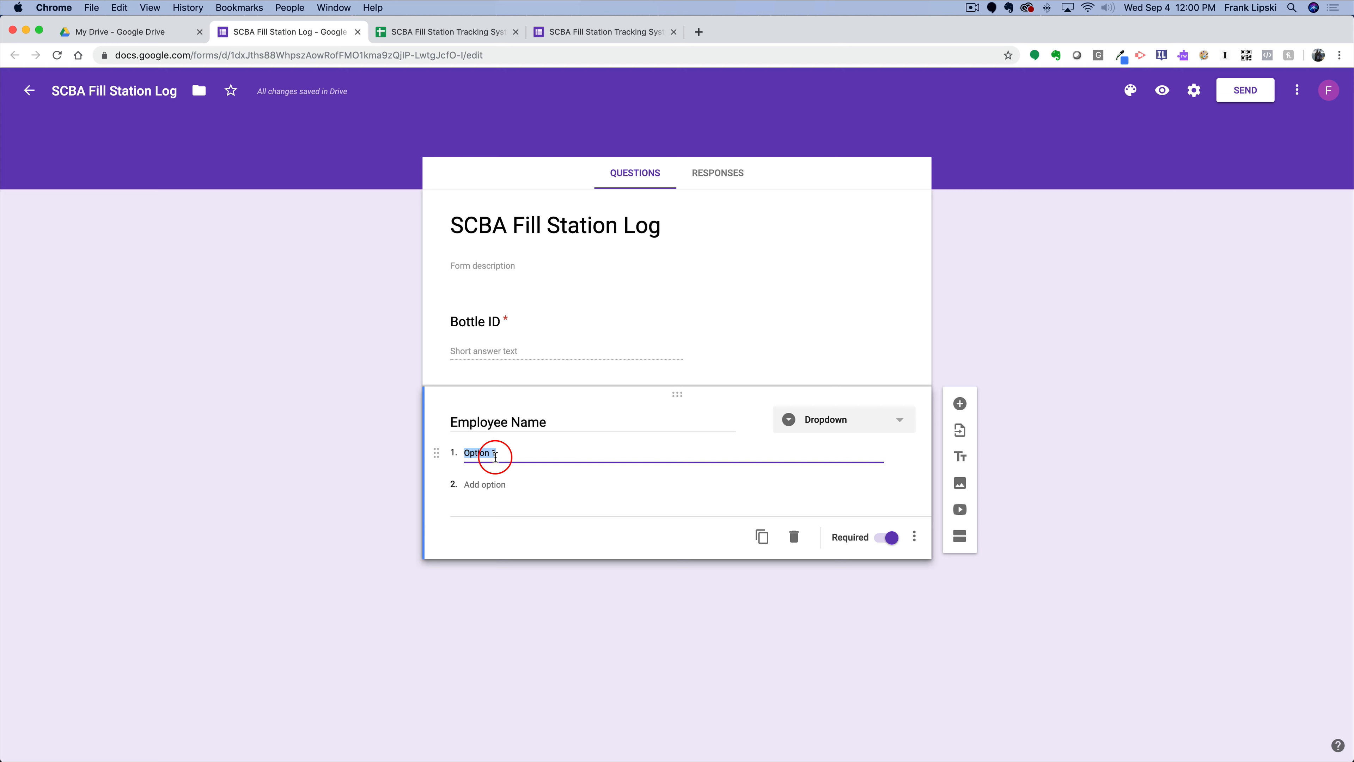
text(110 - Joe Smith)
key(Return)
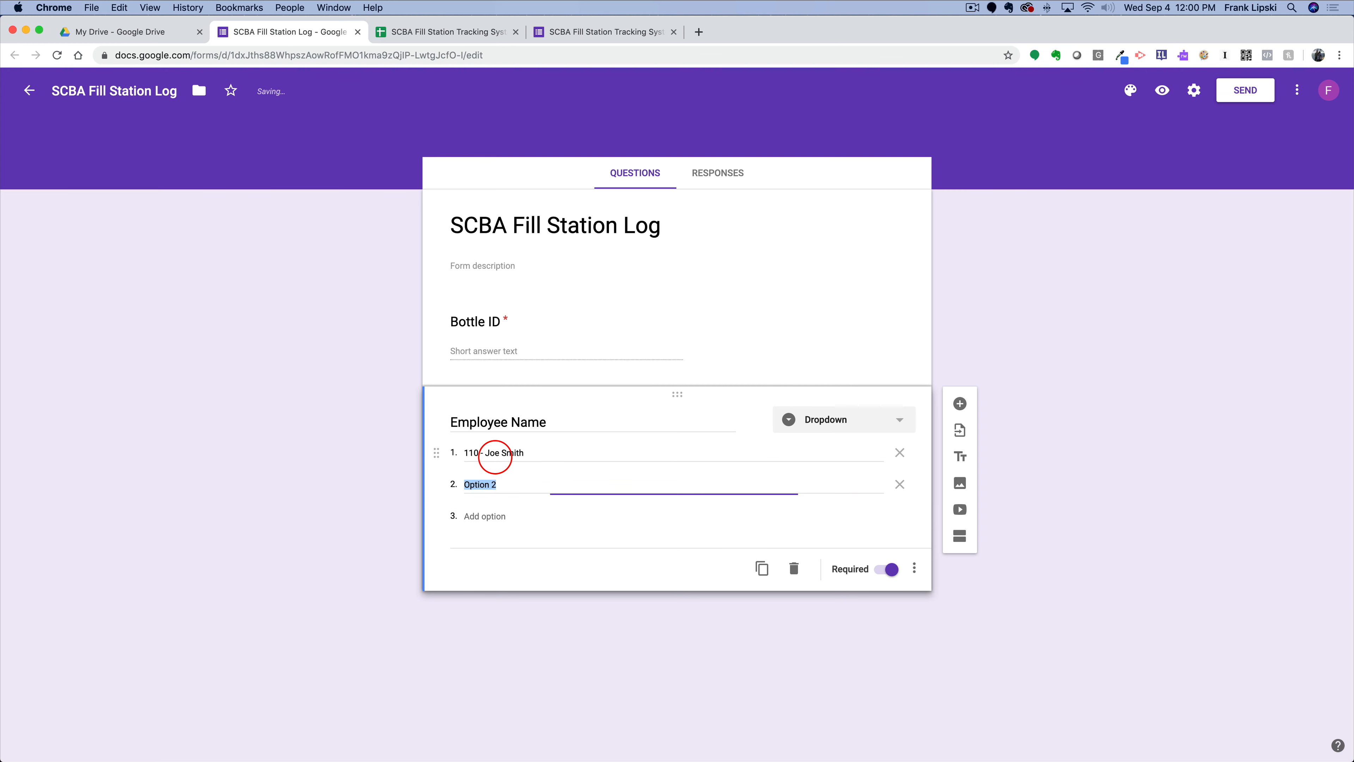
text(111 - Robert Jones)
key(Return)
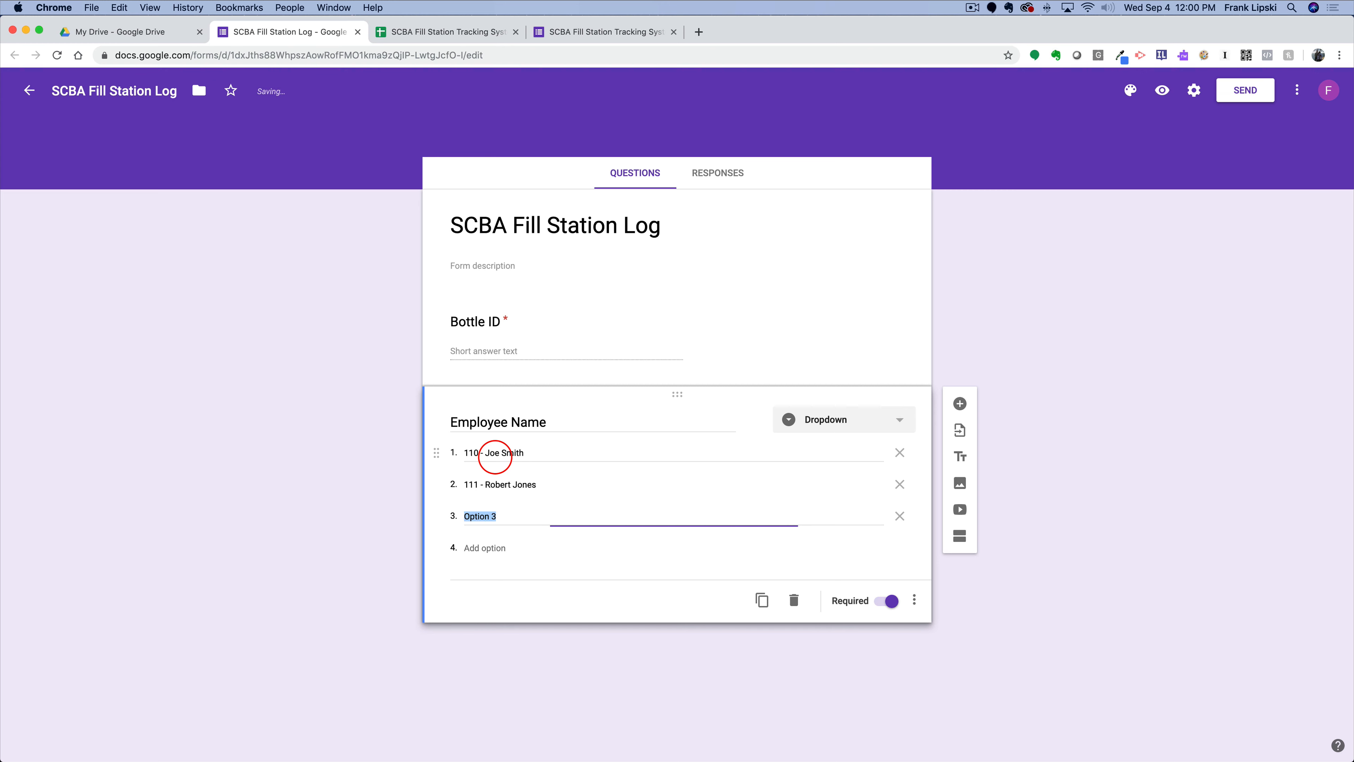
text(112 - Adam Williams)
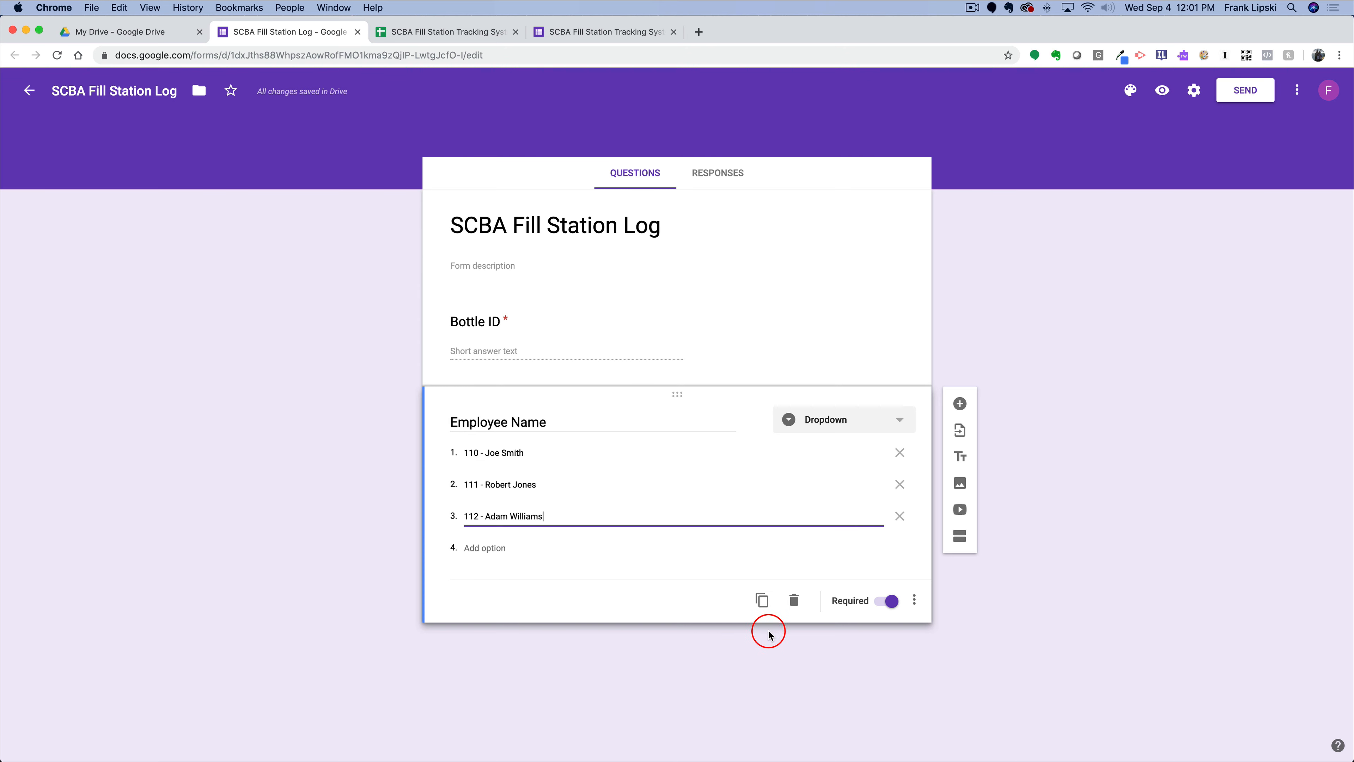
- Duplicate the Employee Name question and title the copy "Fill Station Used"
click(762, 600)
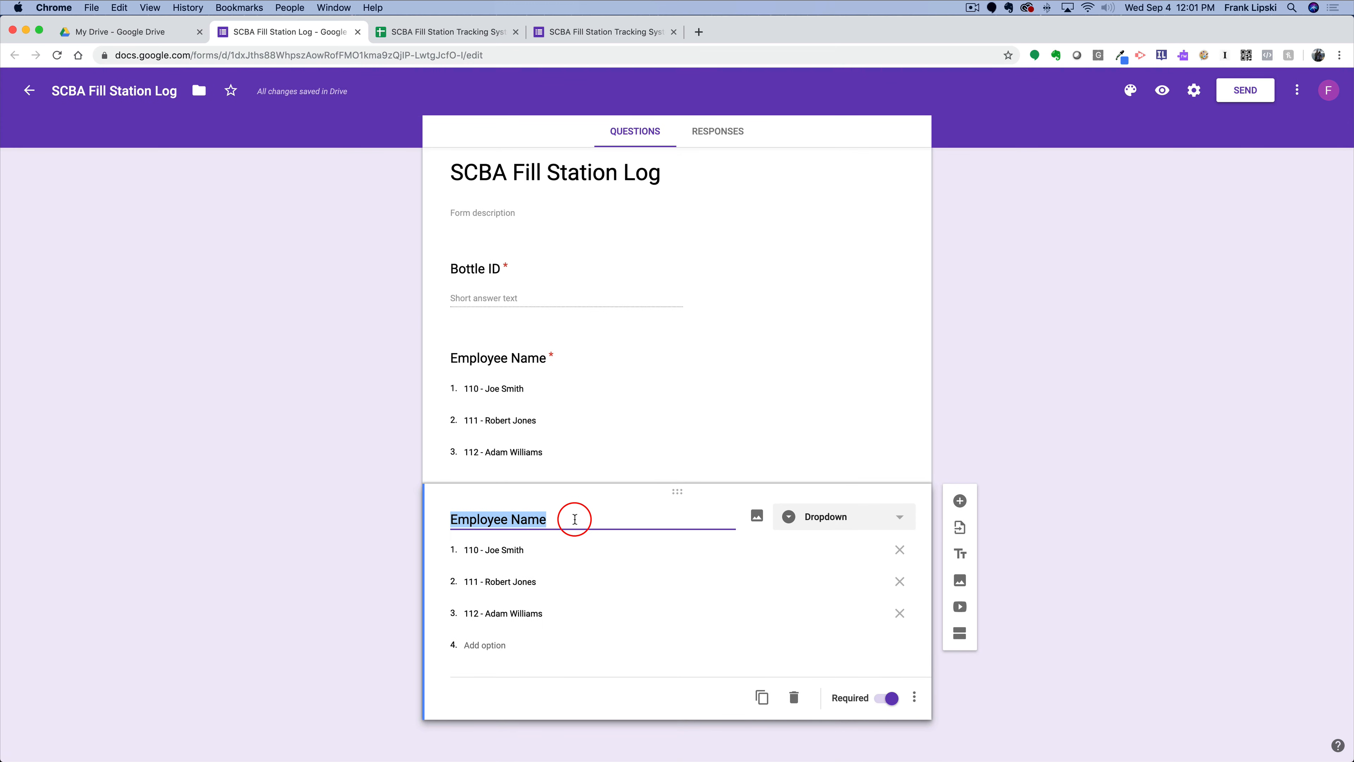
text(Fi)
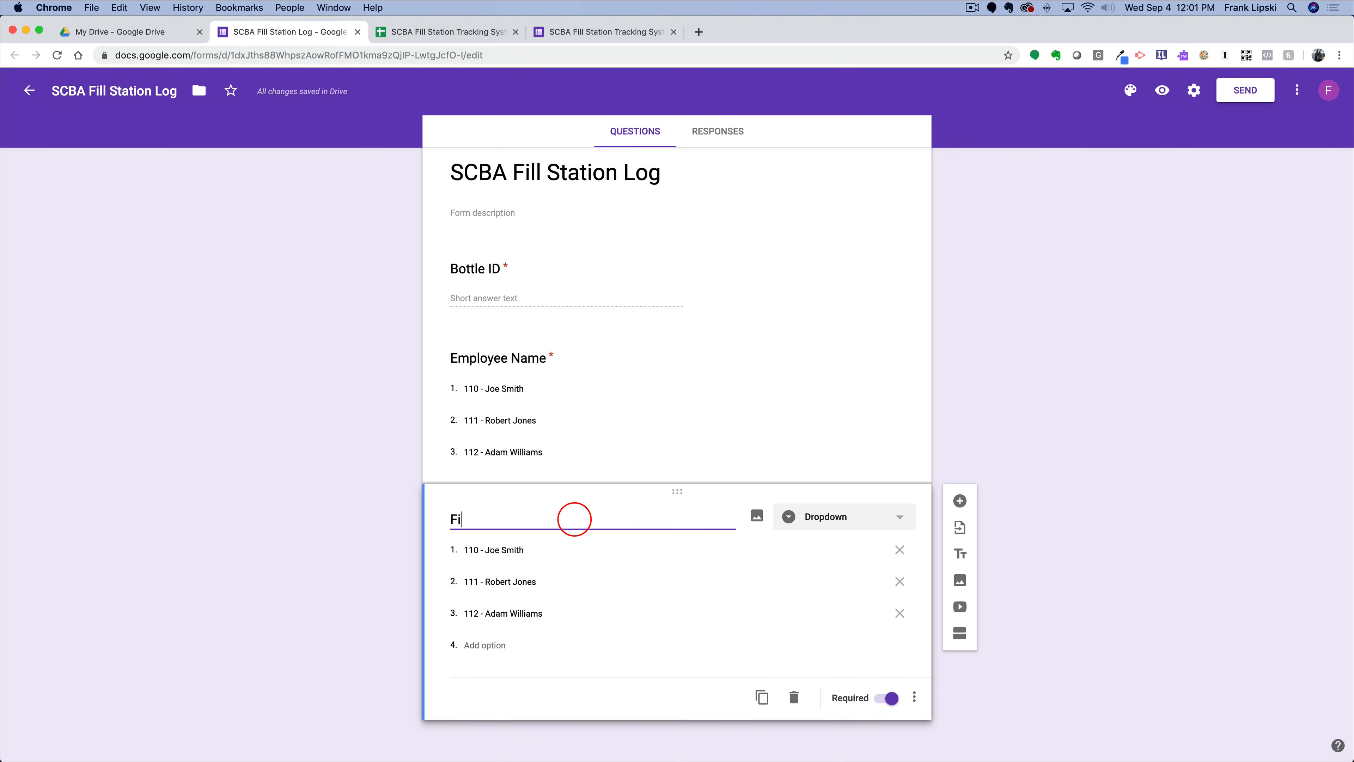
text(ll Station Used)
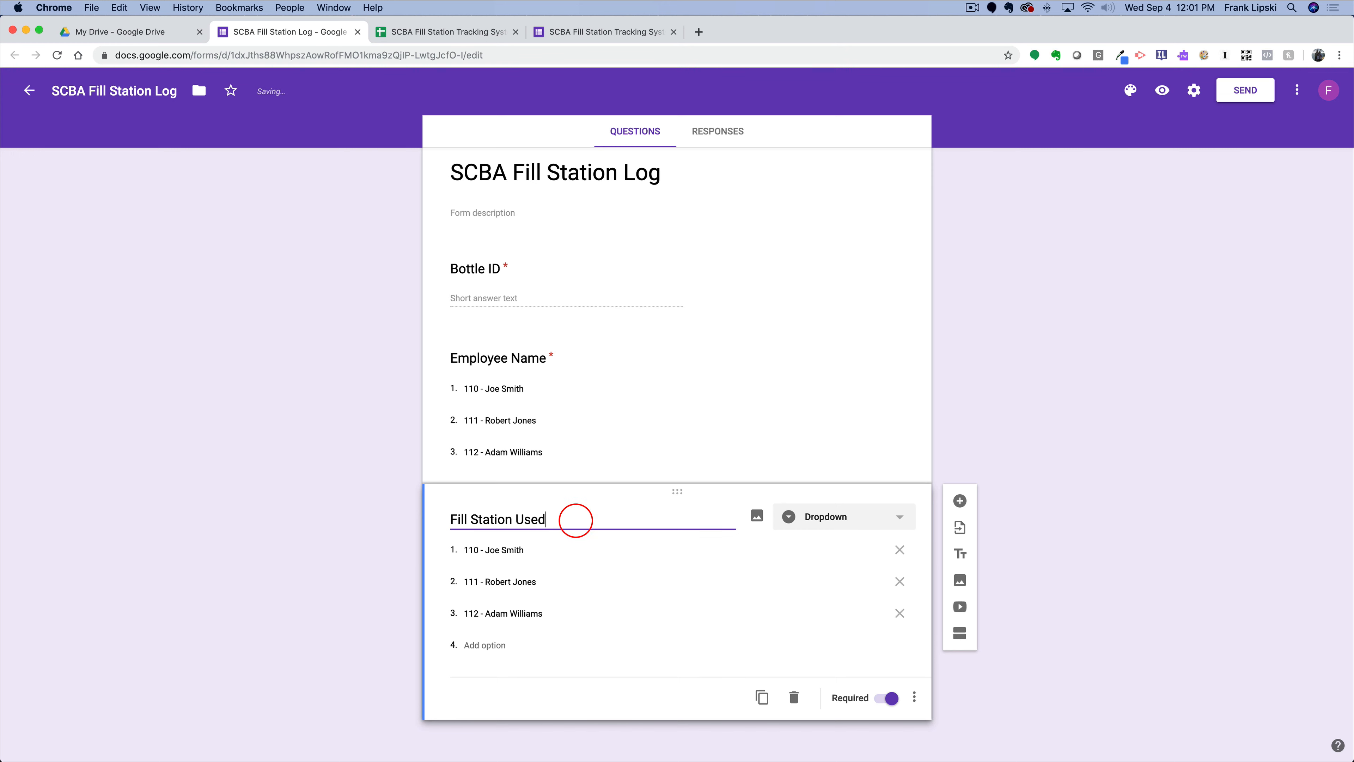
- Replace the three Fill Station Used dropdown options with "Station 1", "Station 2" and "Filled on Scene"
click(537, 550)
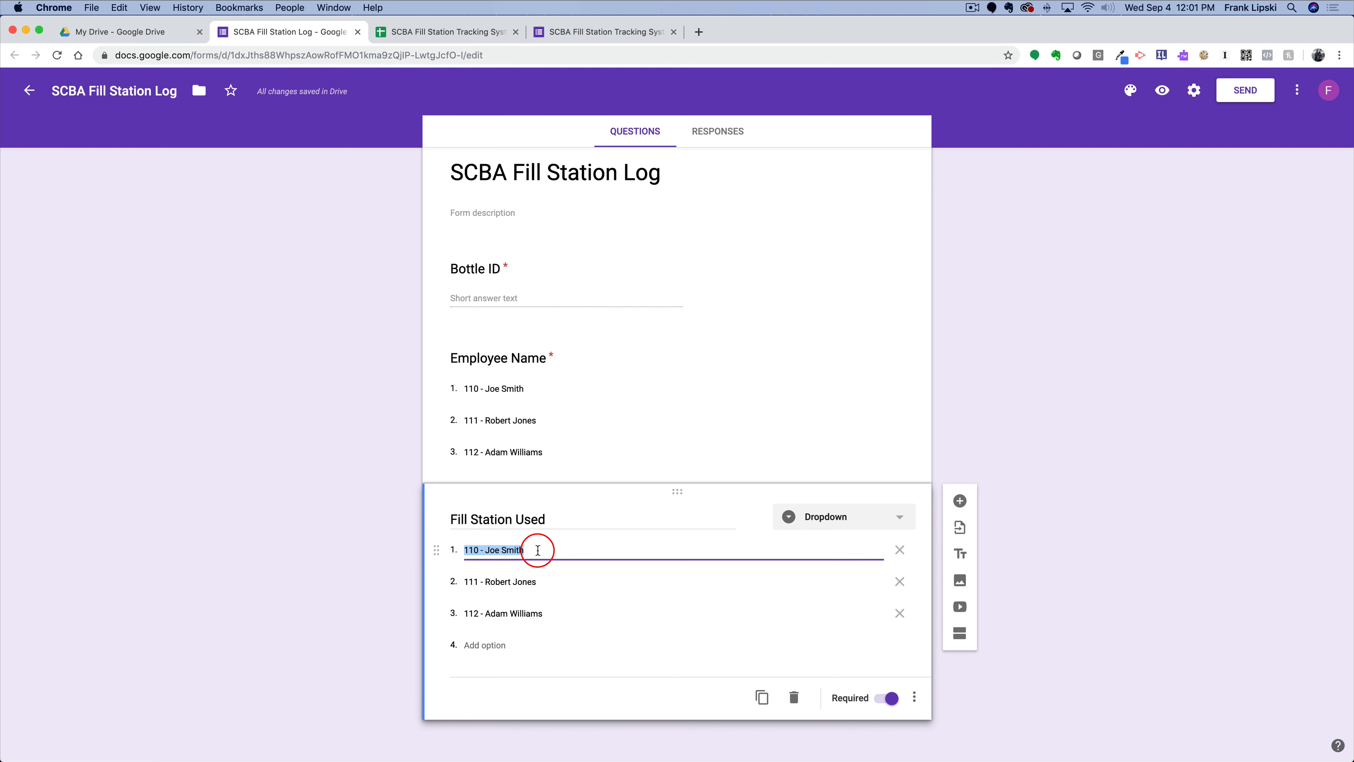
text(Station 1)
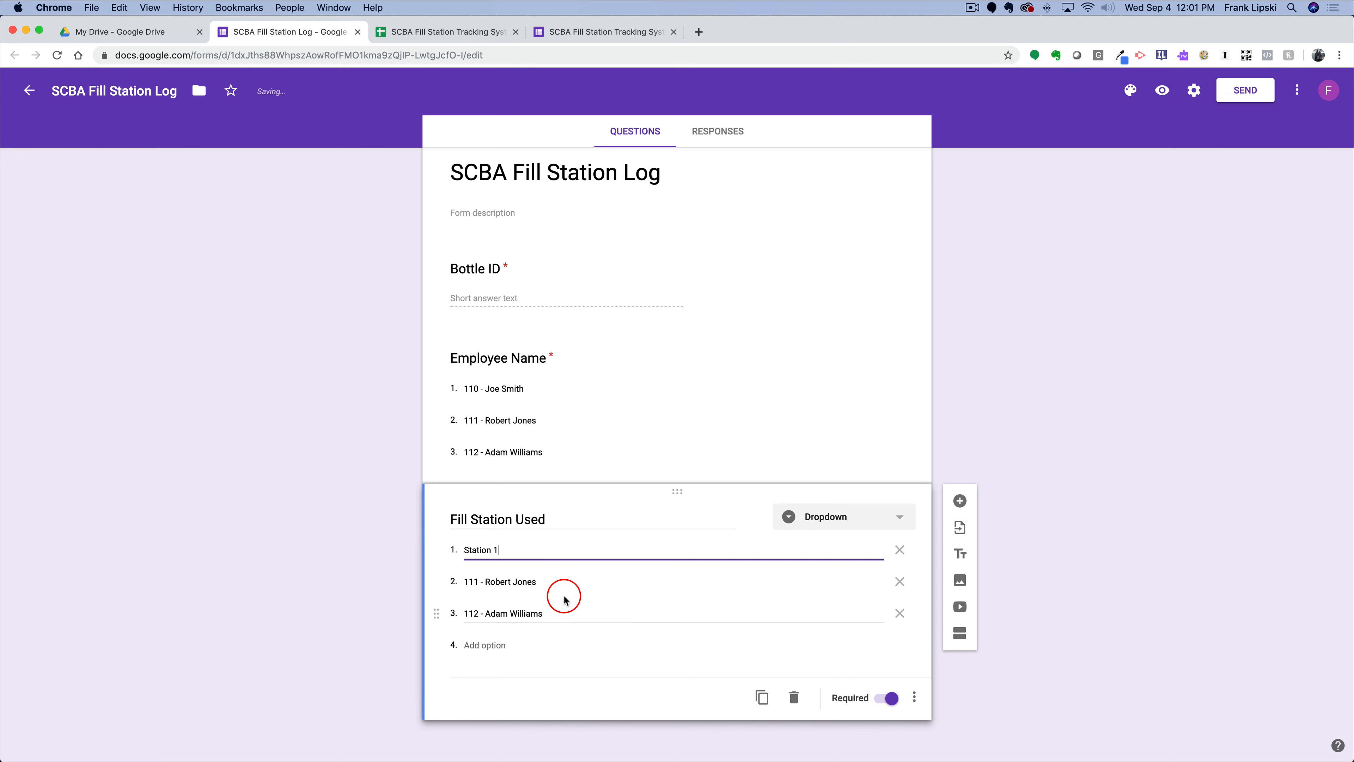
click(557, 583)
text(S)
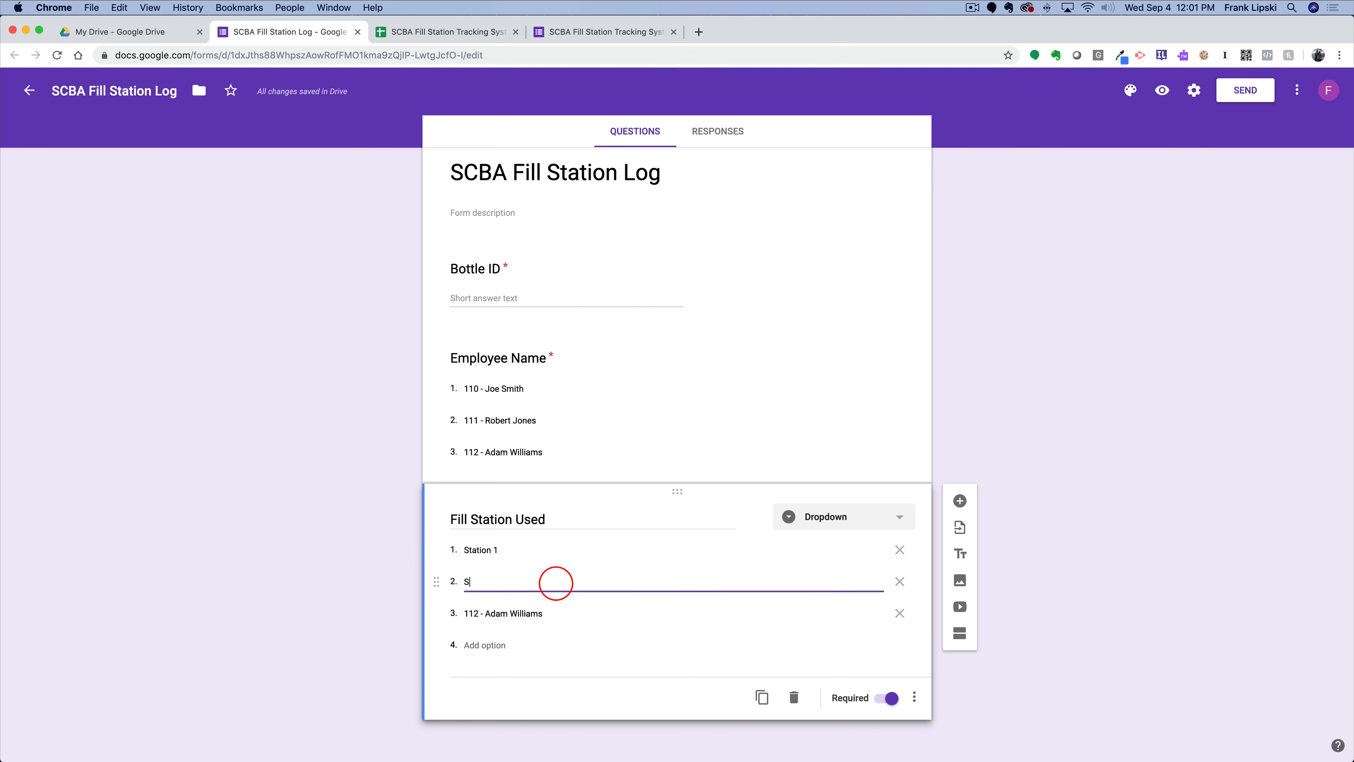
text(tation 2)
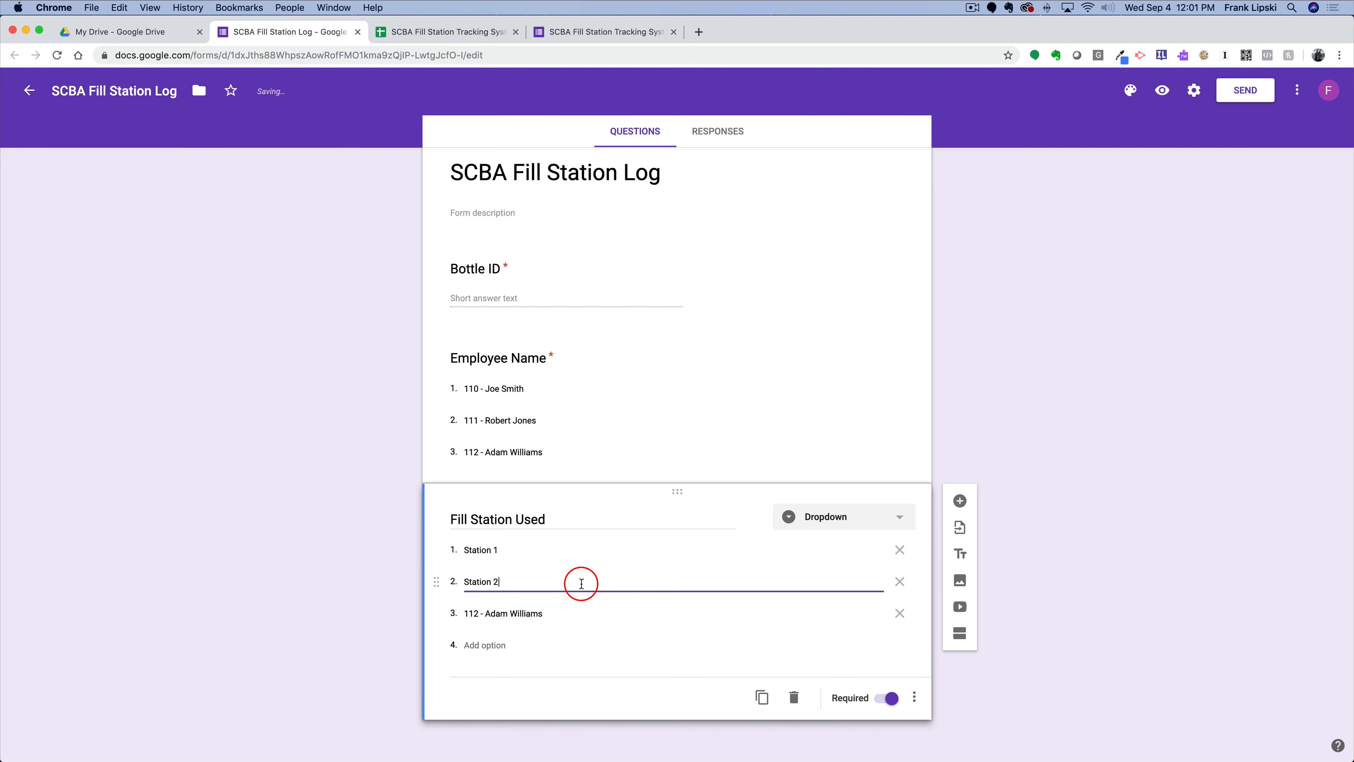
click(550, 613)
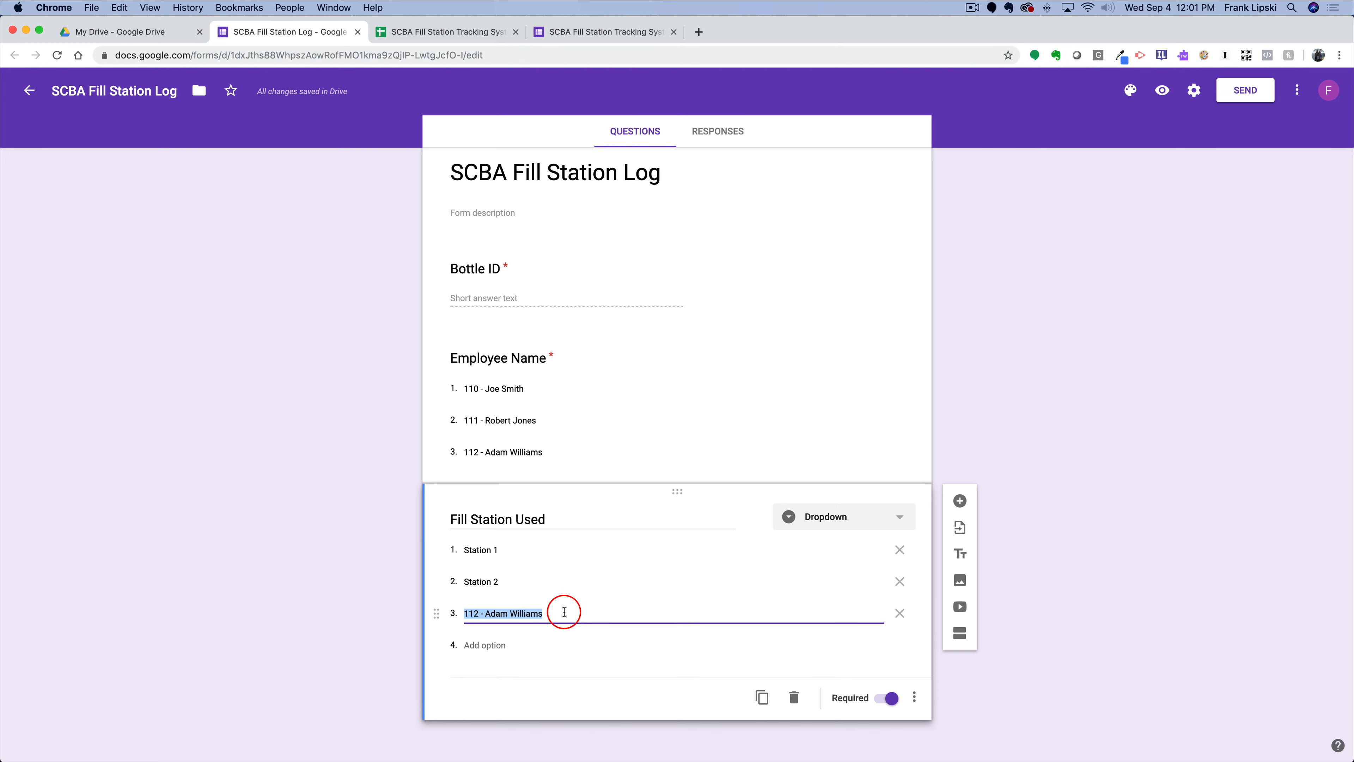
text(Filled on Scene)
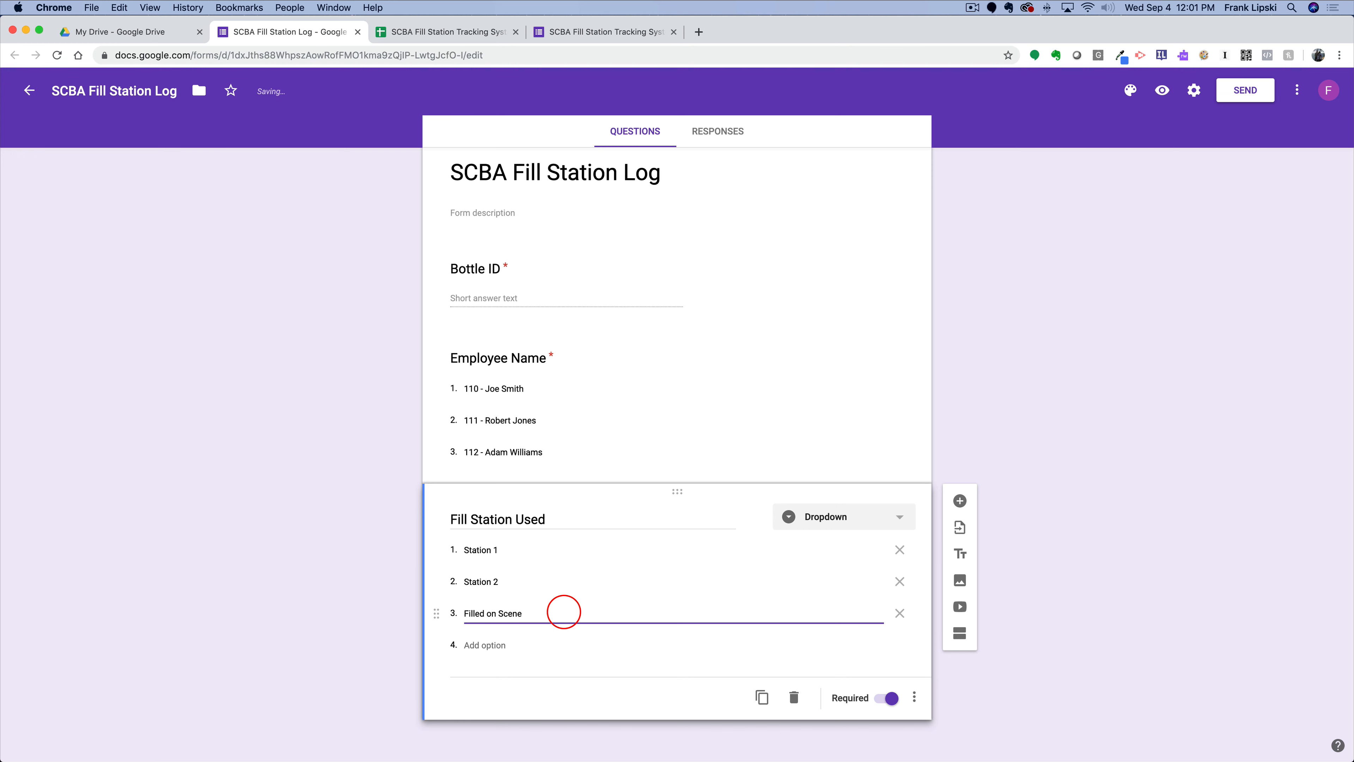
click(554, 653)
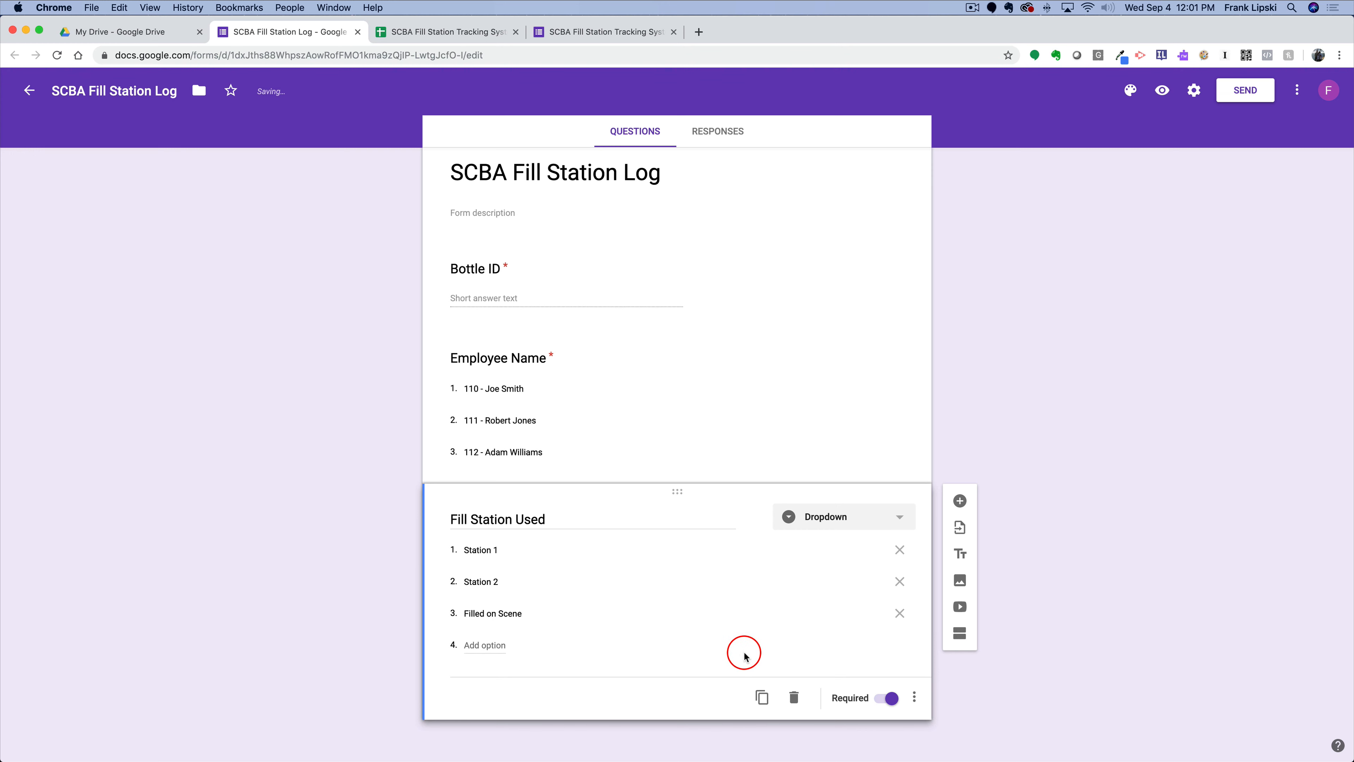
scroll(725, 575, down, 2)
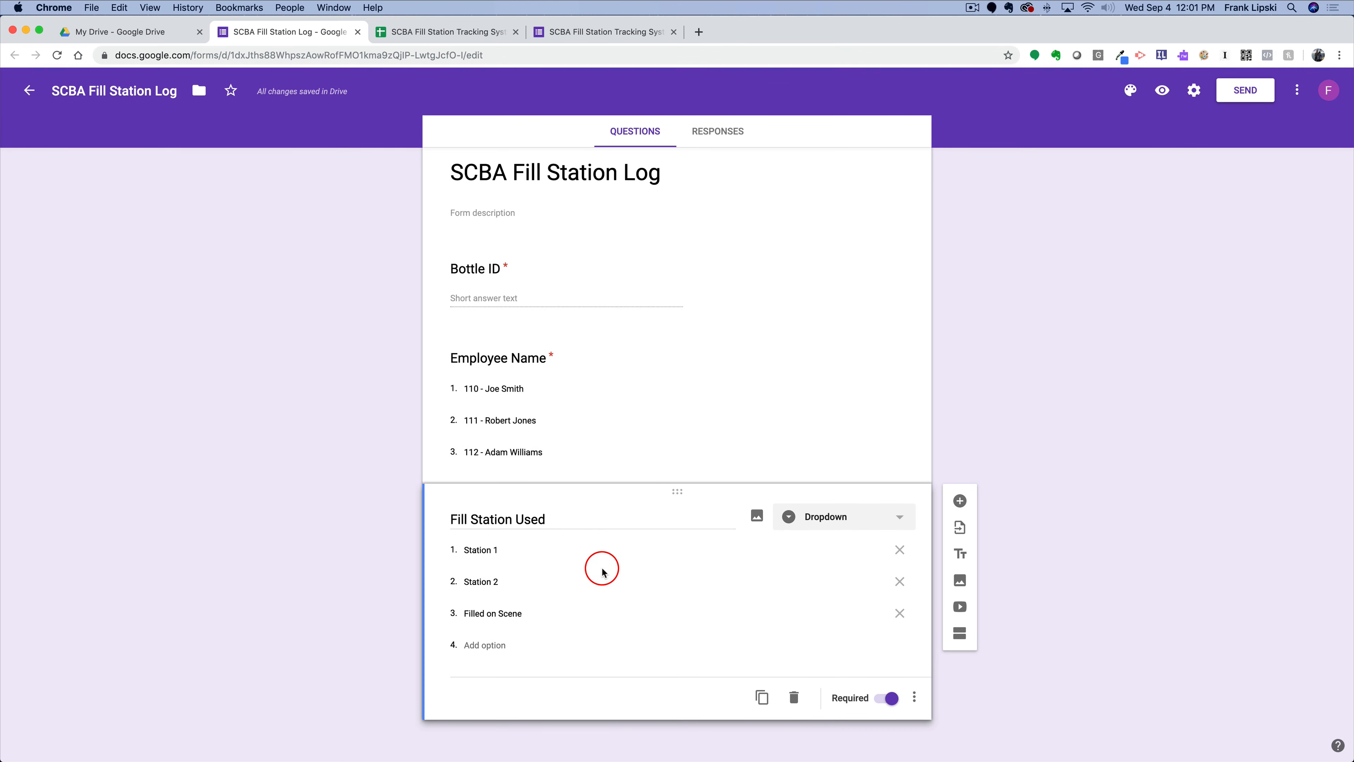
- Duplicate the Fill Station Used question and title the copy "Reason for Filling"
click(763, 697)
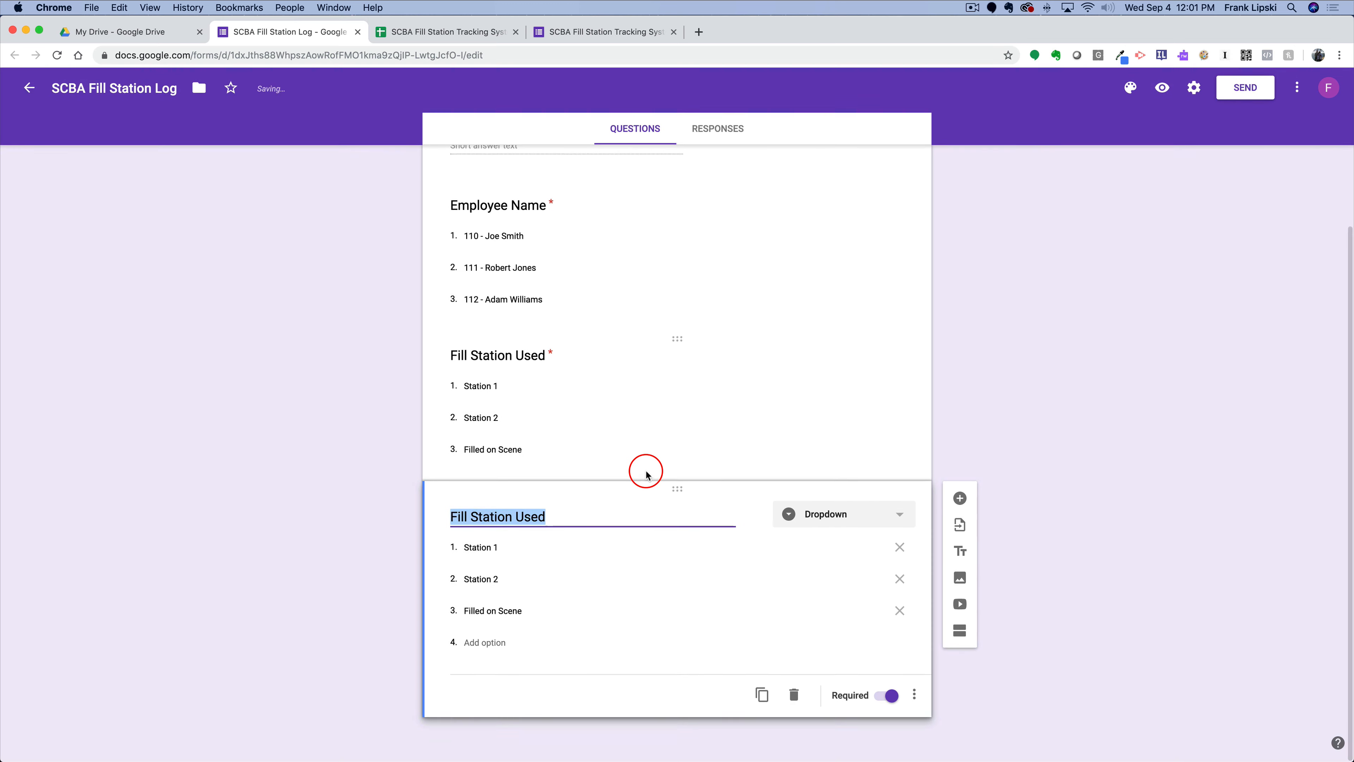
key(BackSpace)
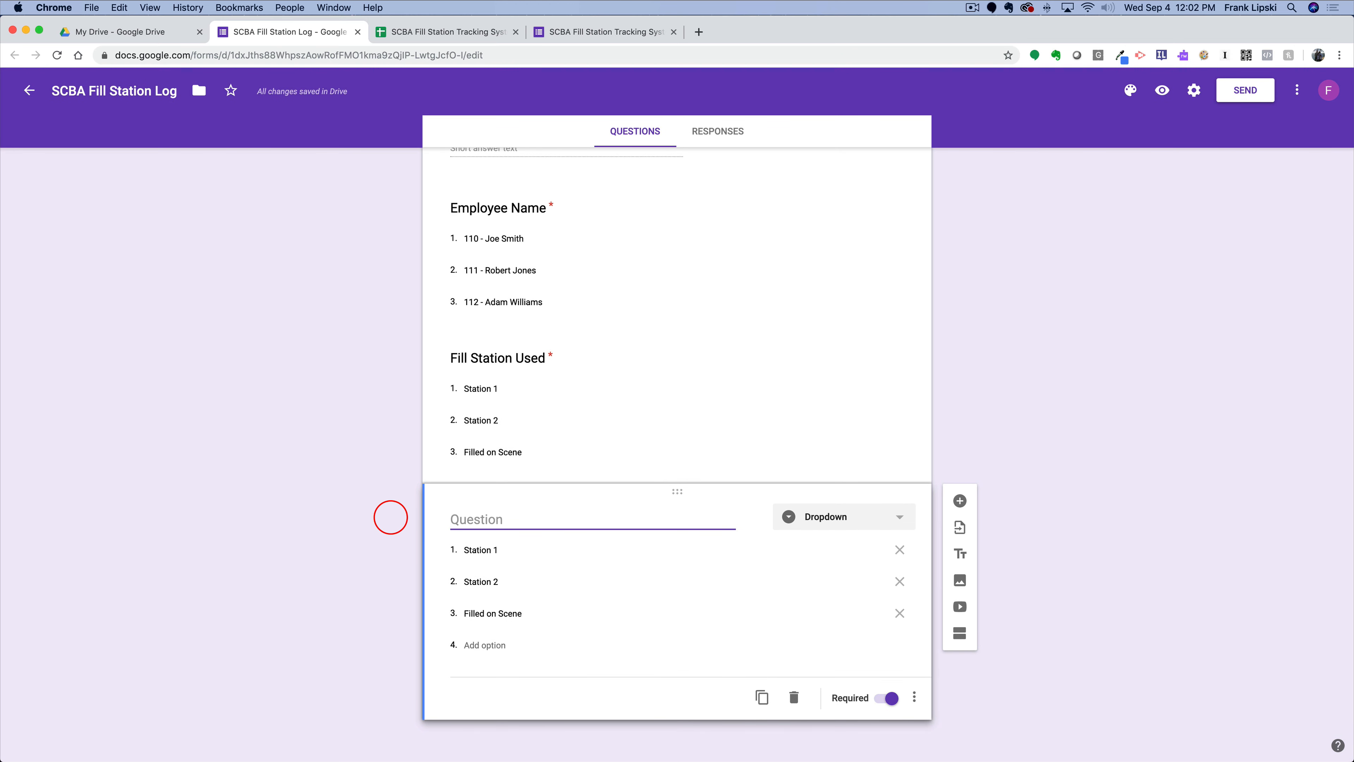
text(Reason for Filling)
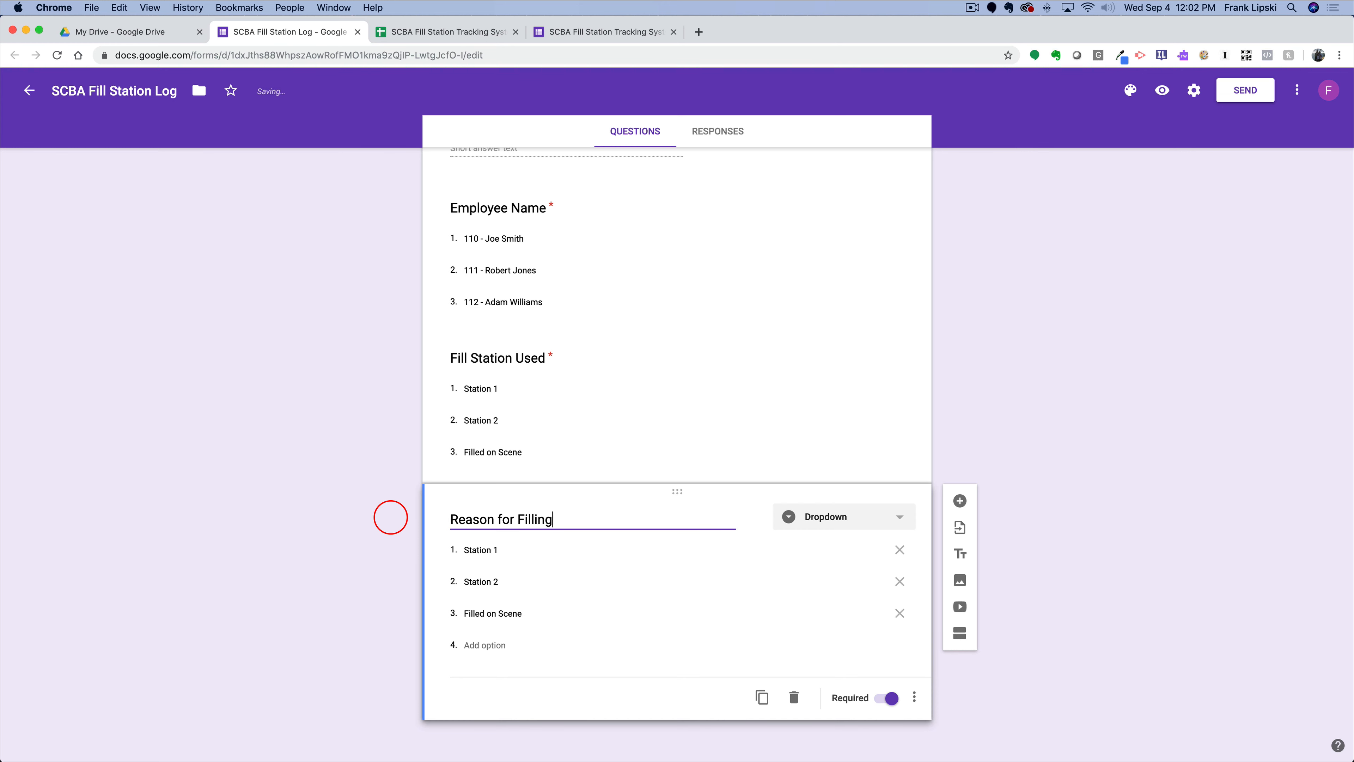
- Replace the three Reason for Filling dropdown options with "Used on Fire", "Used at Training" and "Leaked Off"
click(504, 549)
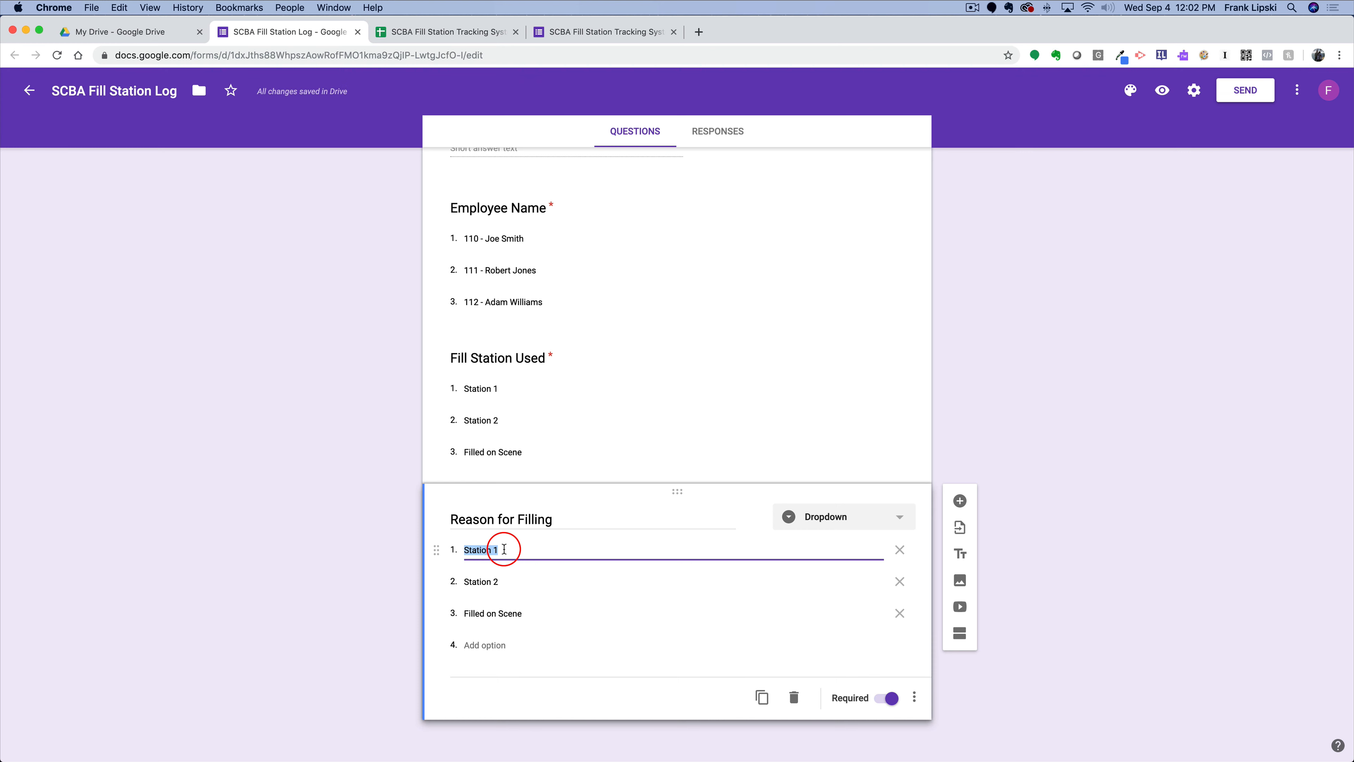
text(Used on Fire)
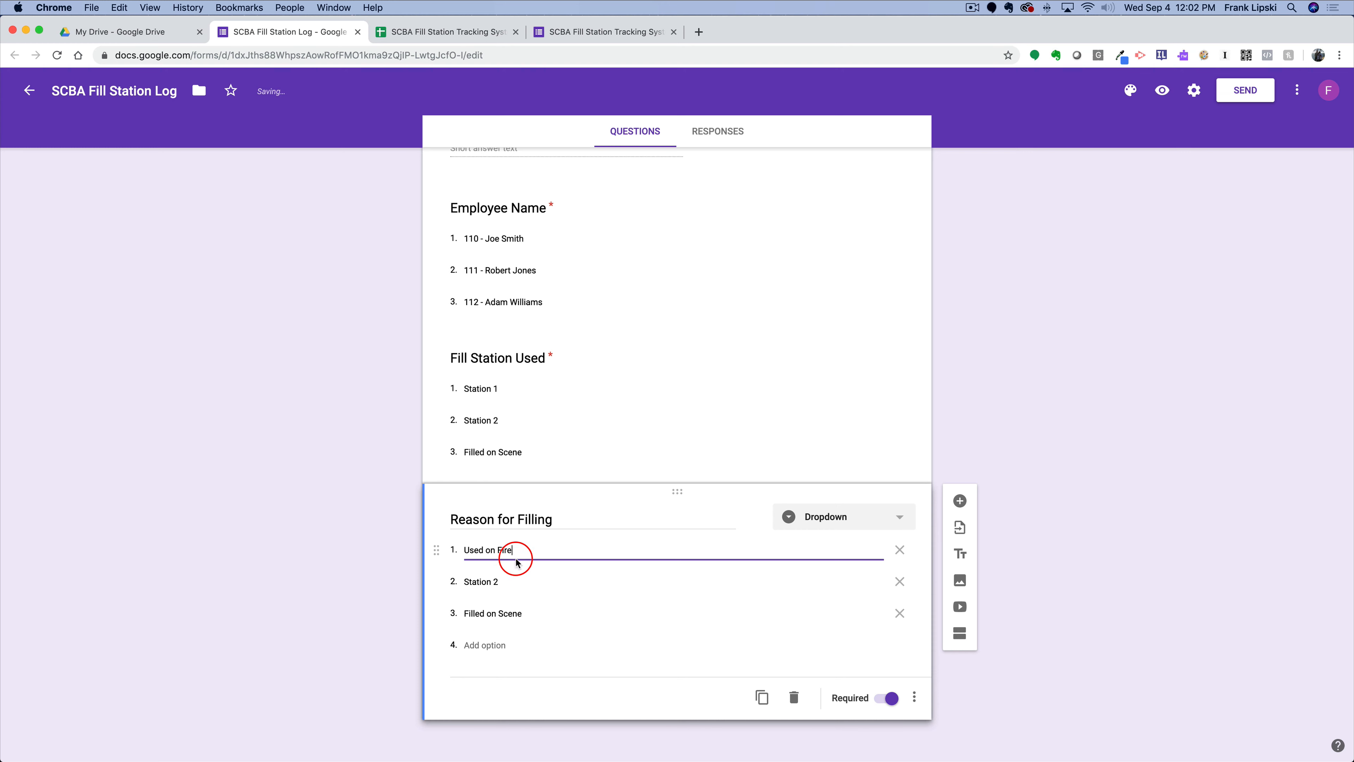
click(506, 581)
text(Used at Training)
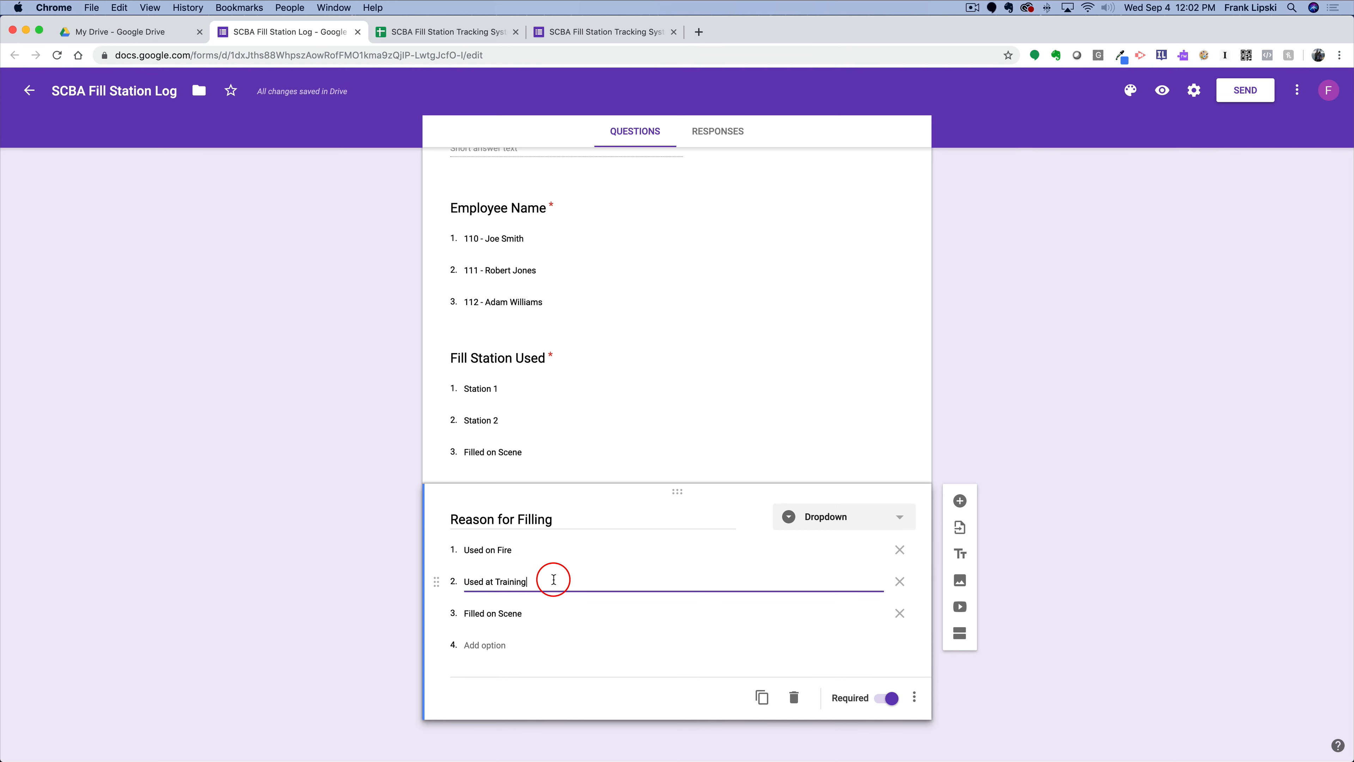
click(537, 611)
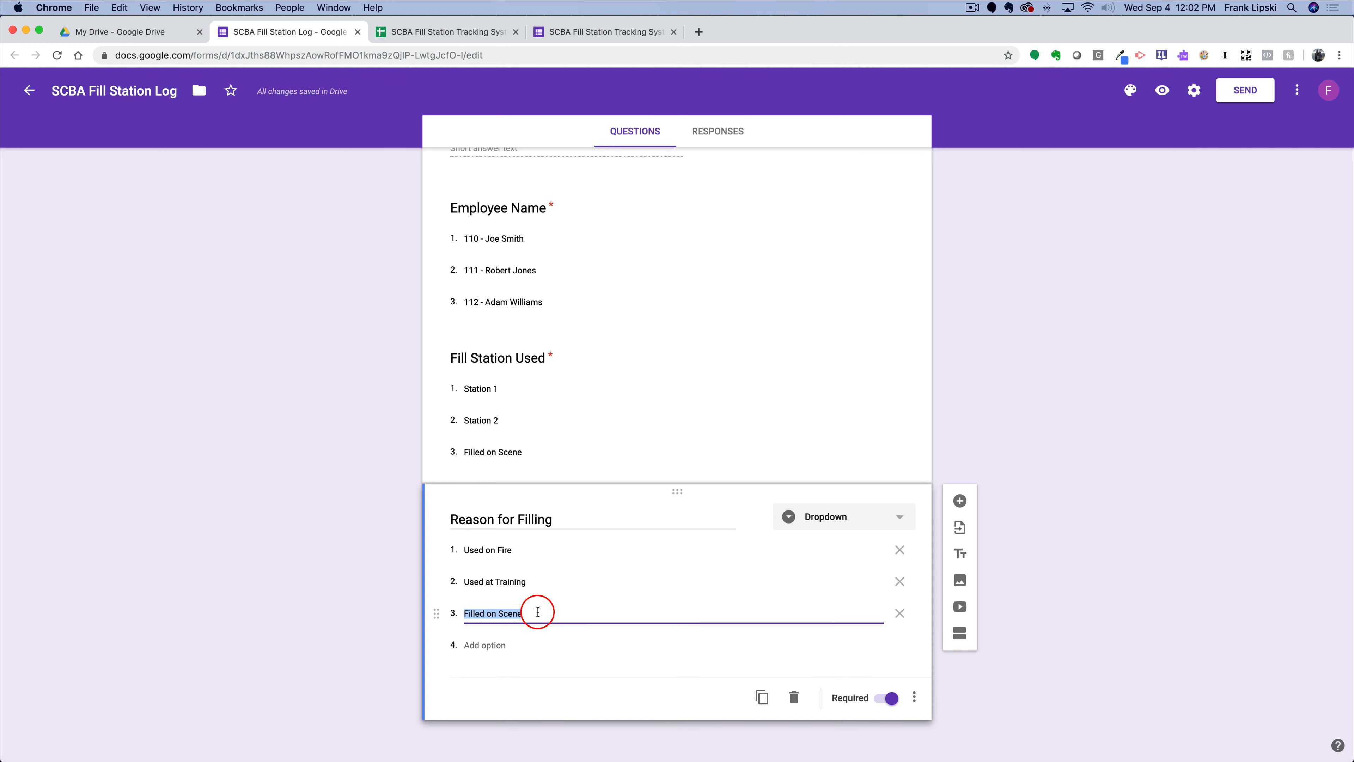
text(Leaked Off)
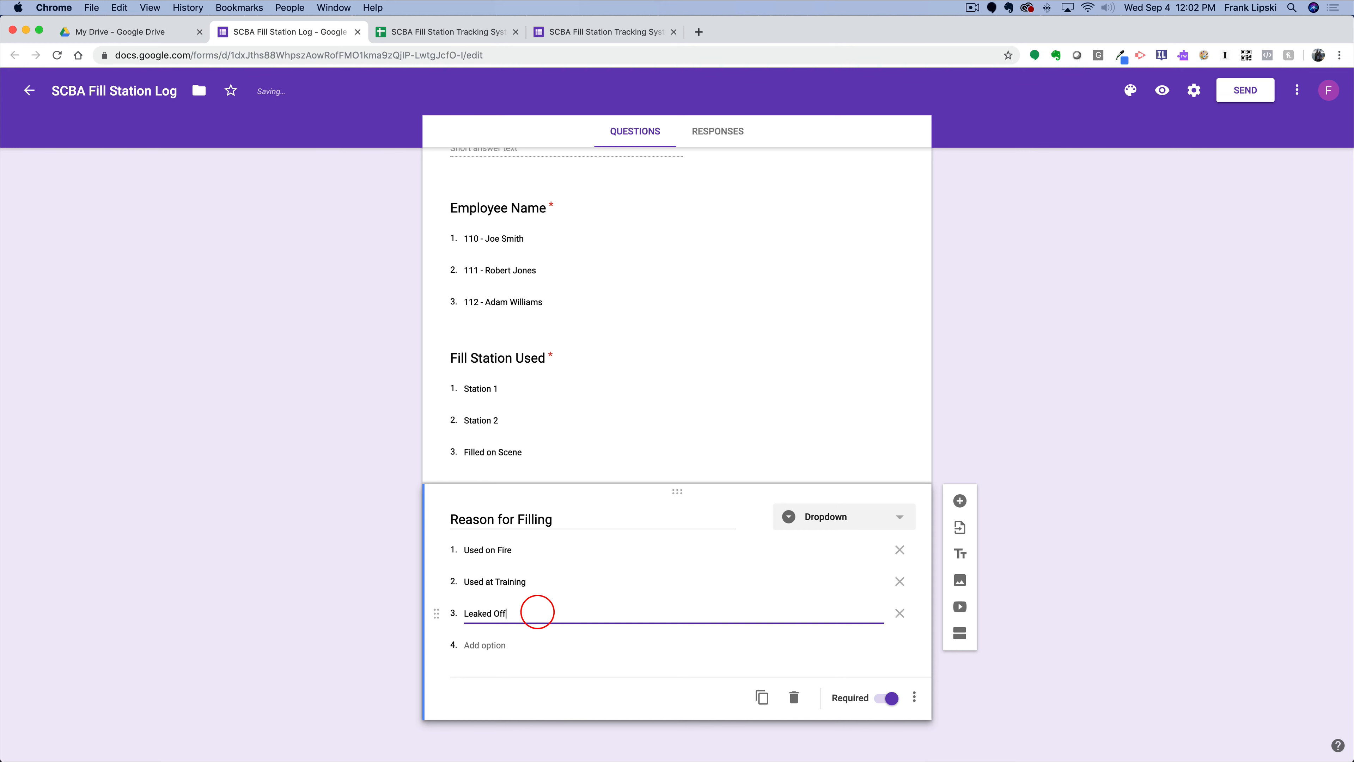
click(498, 644)
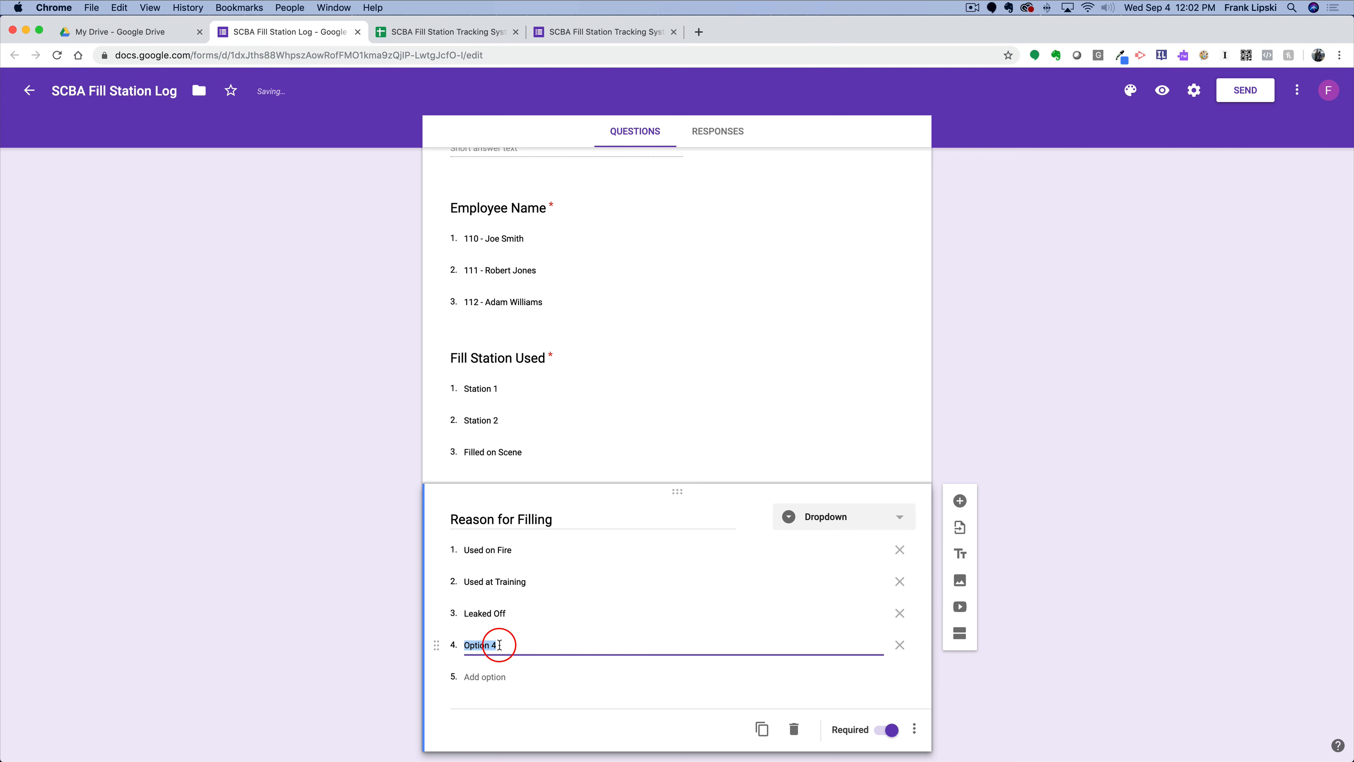
text(Other)
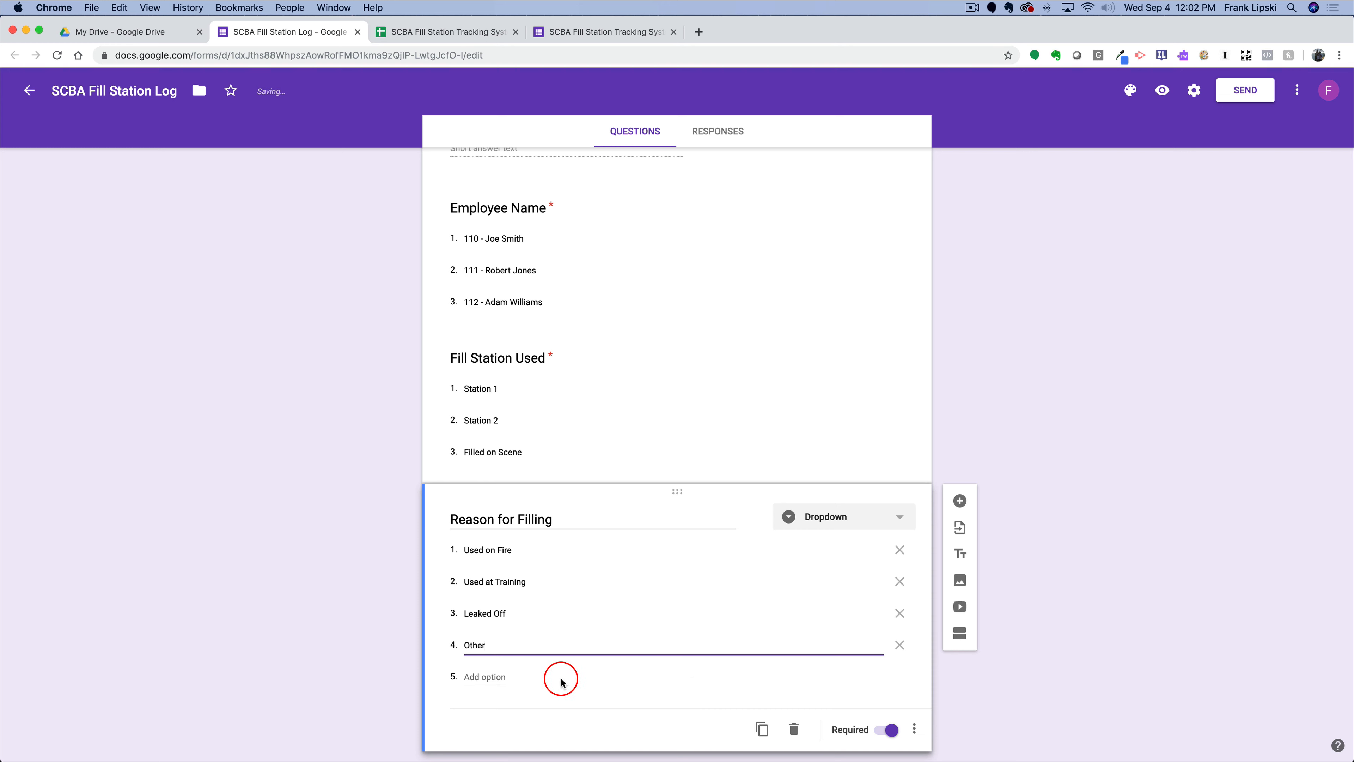
drag(506, 645, 437, 648)
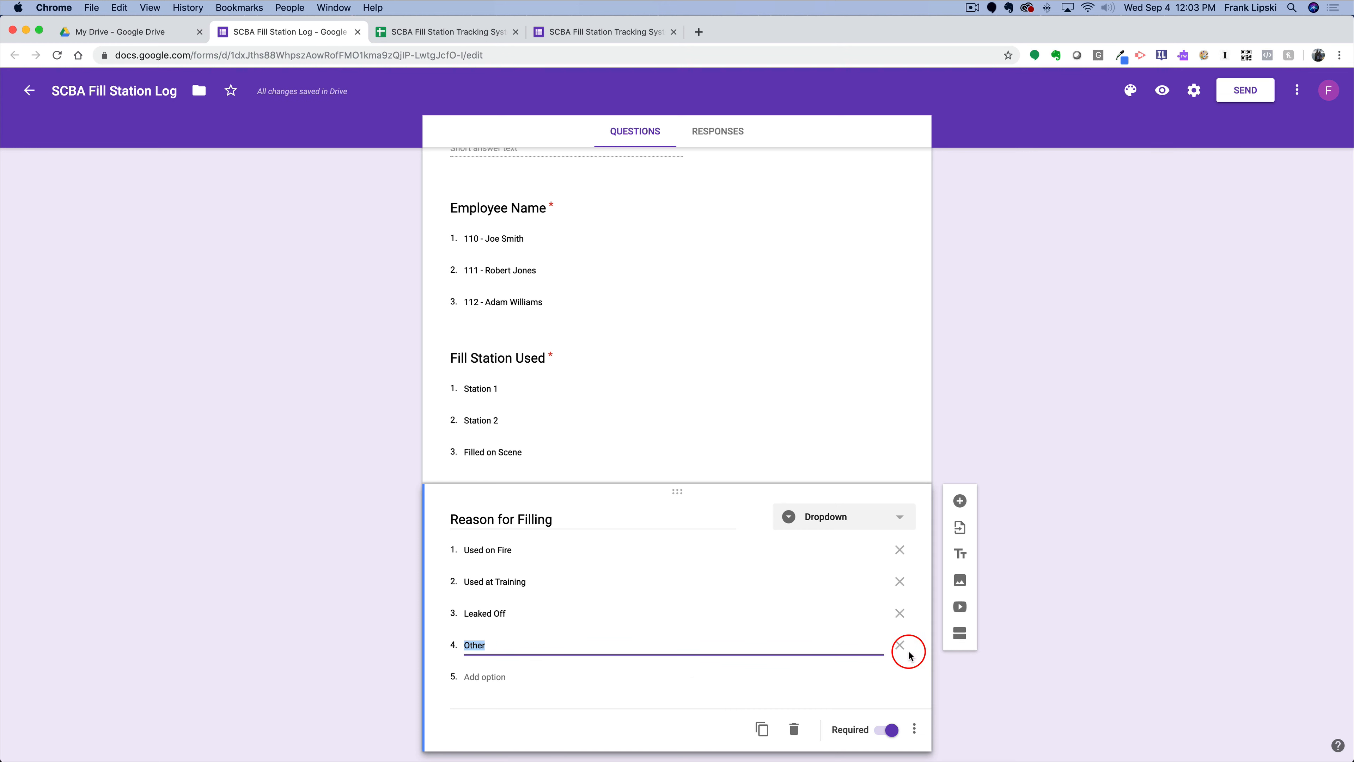
click(900, 645)
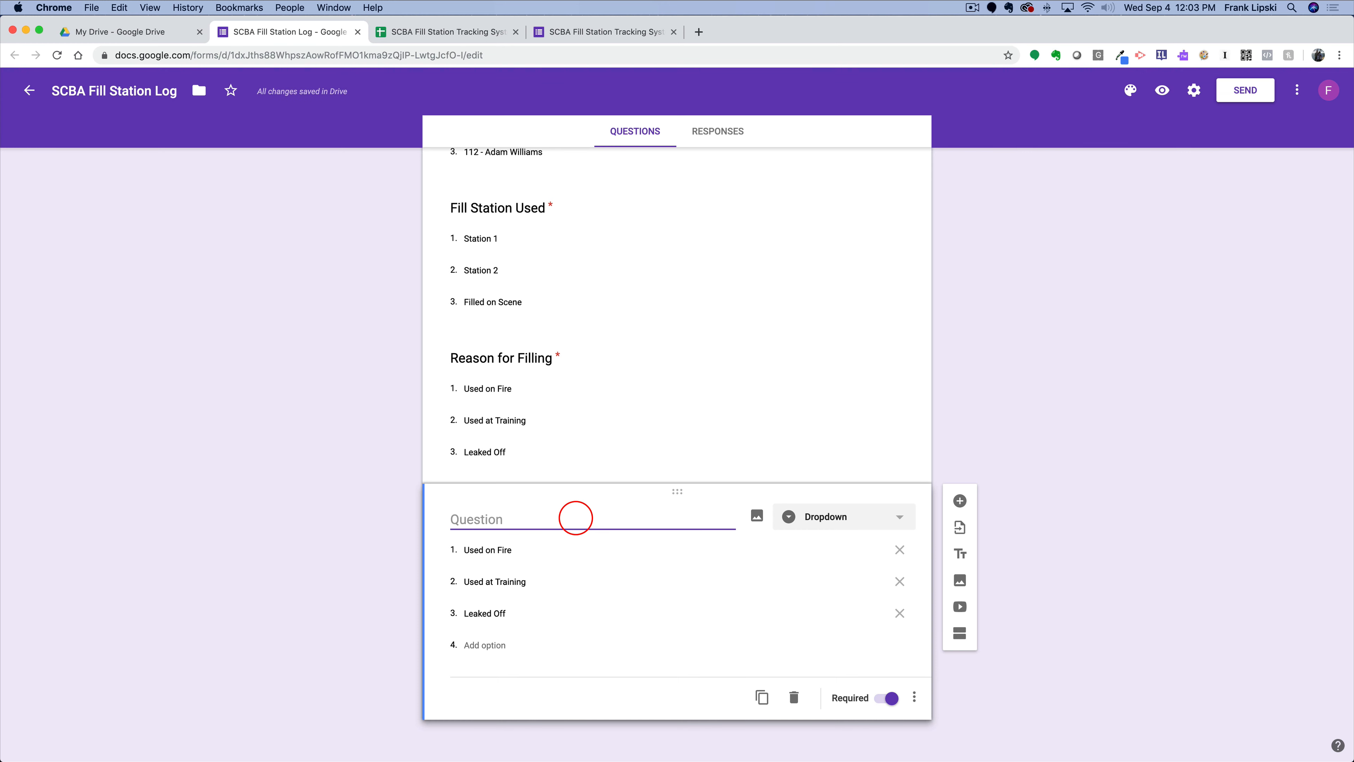
- Title the copy of the Reason for Filling question "Pressure Filled" and replace its three options with 5500 psi, 5400 psi and 5300 psi
text(Pressure Filled)
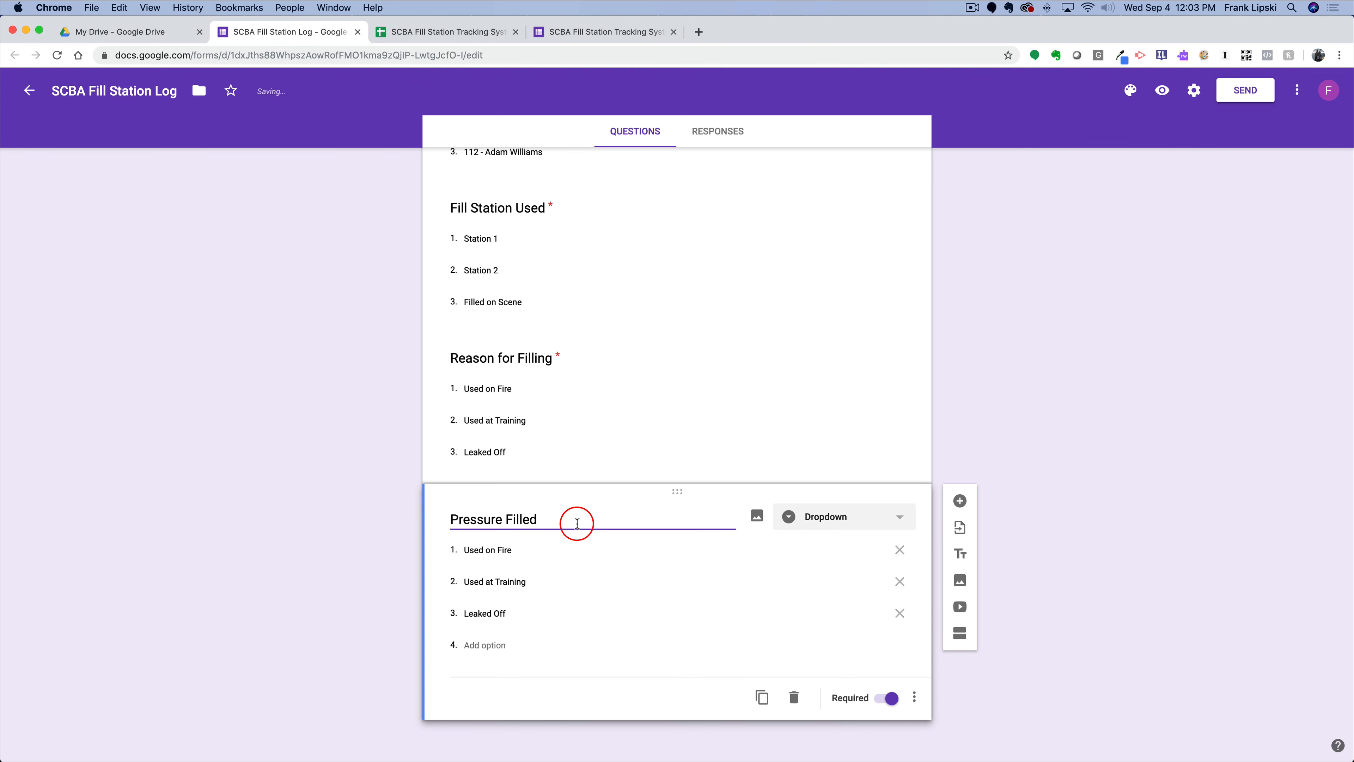
click(514, 550)
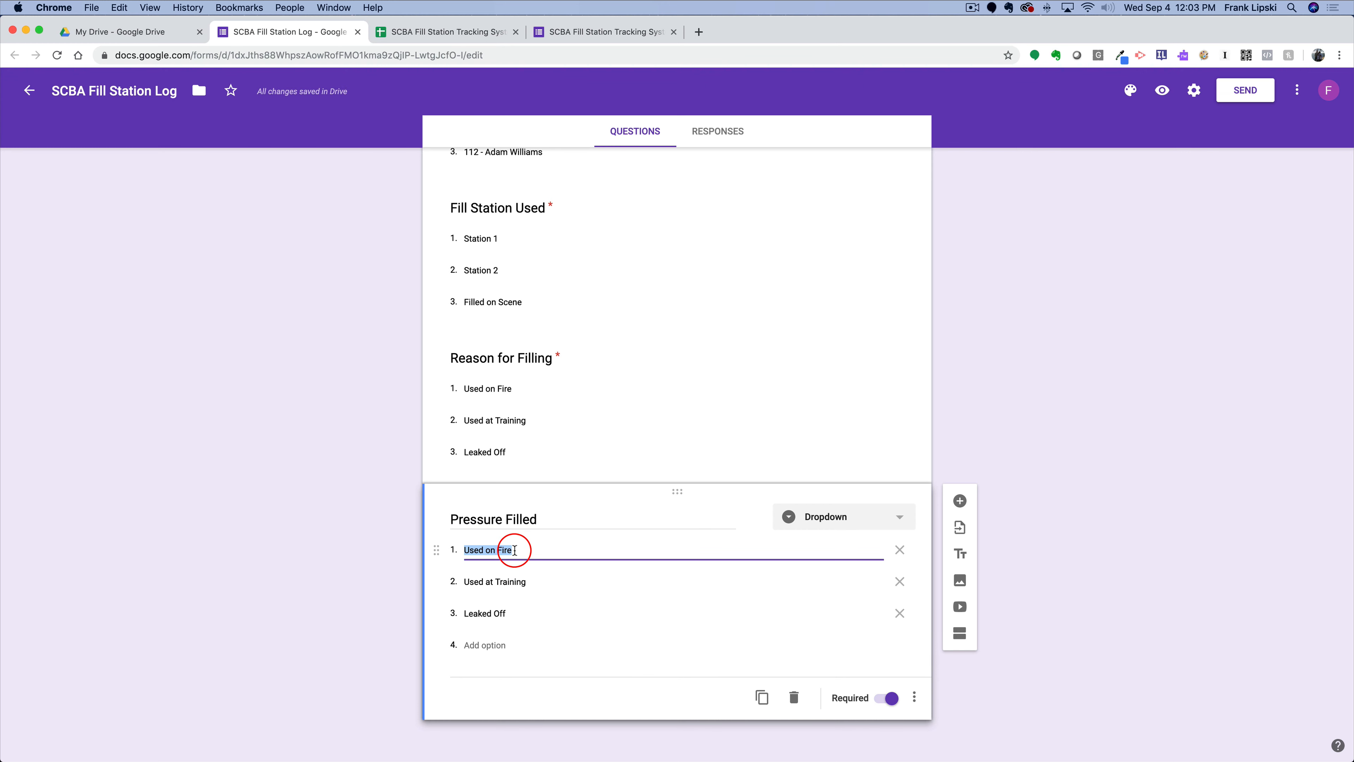
text(5500 psi)
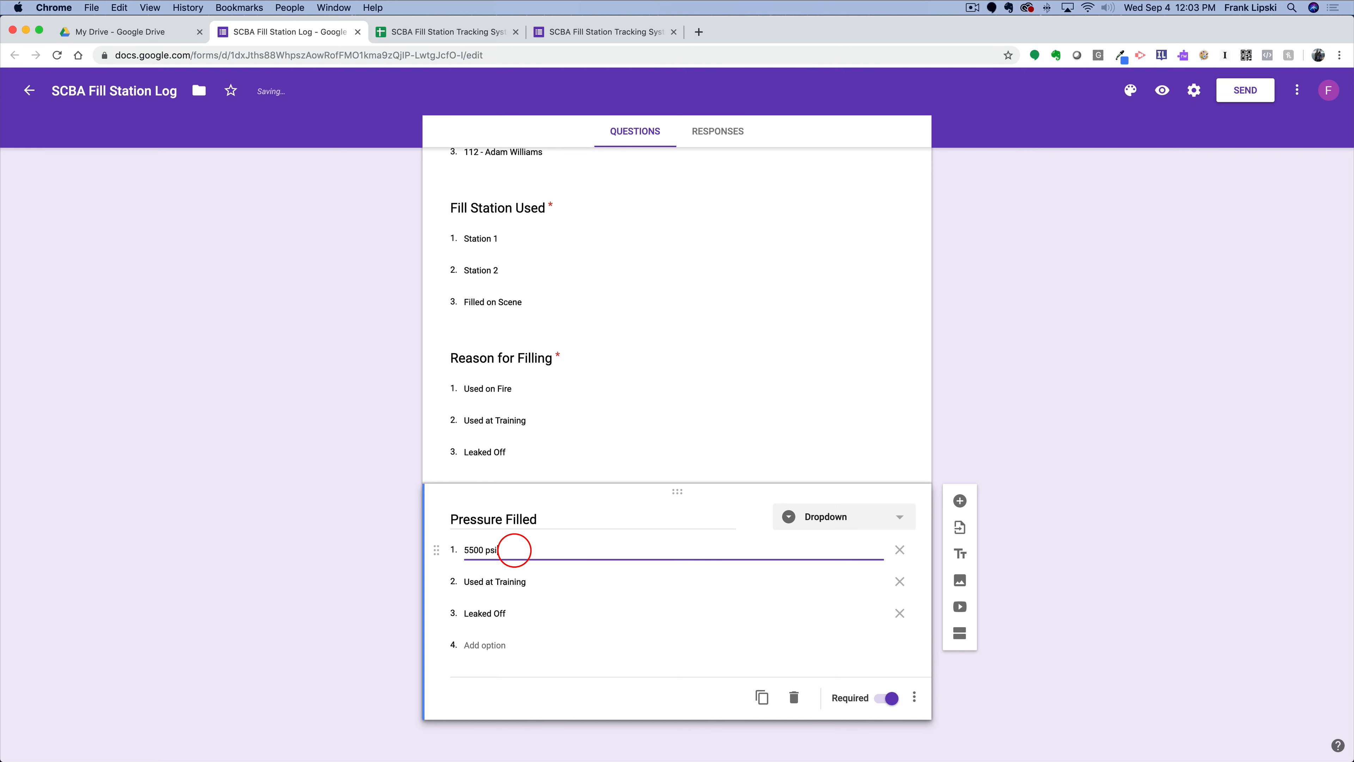
click(513, 581)
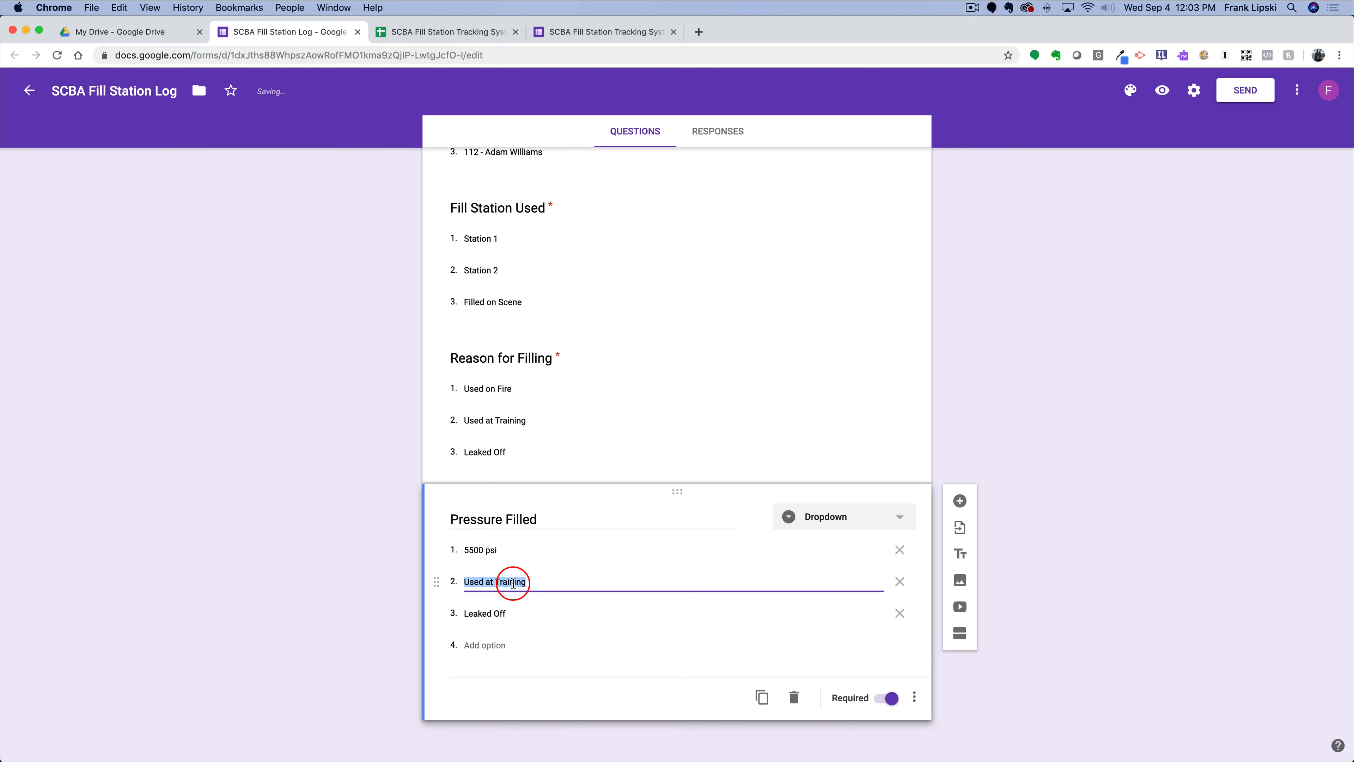
text(5400)
click(501, 613)
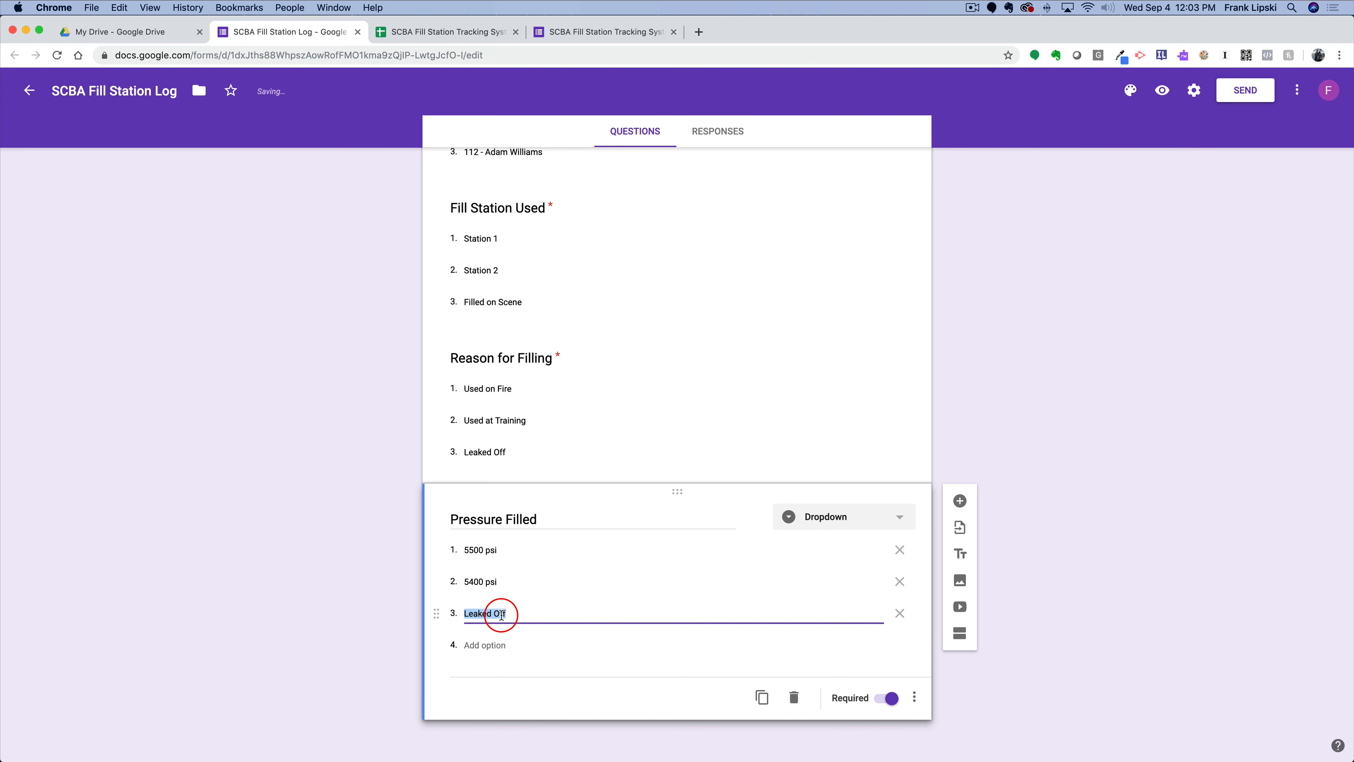
text(5300 psi)
- Add five more options to the Pressure Filled dropdown: 5200 psi, 5100 psi, 5000 psi, 45000 psi and 4000 psi
click(506, 644)
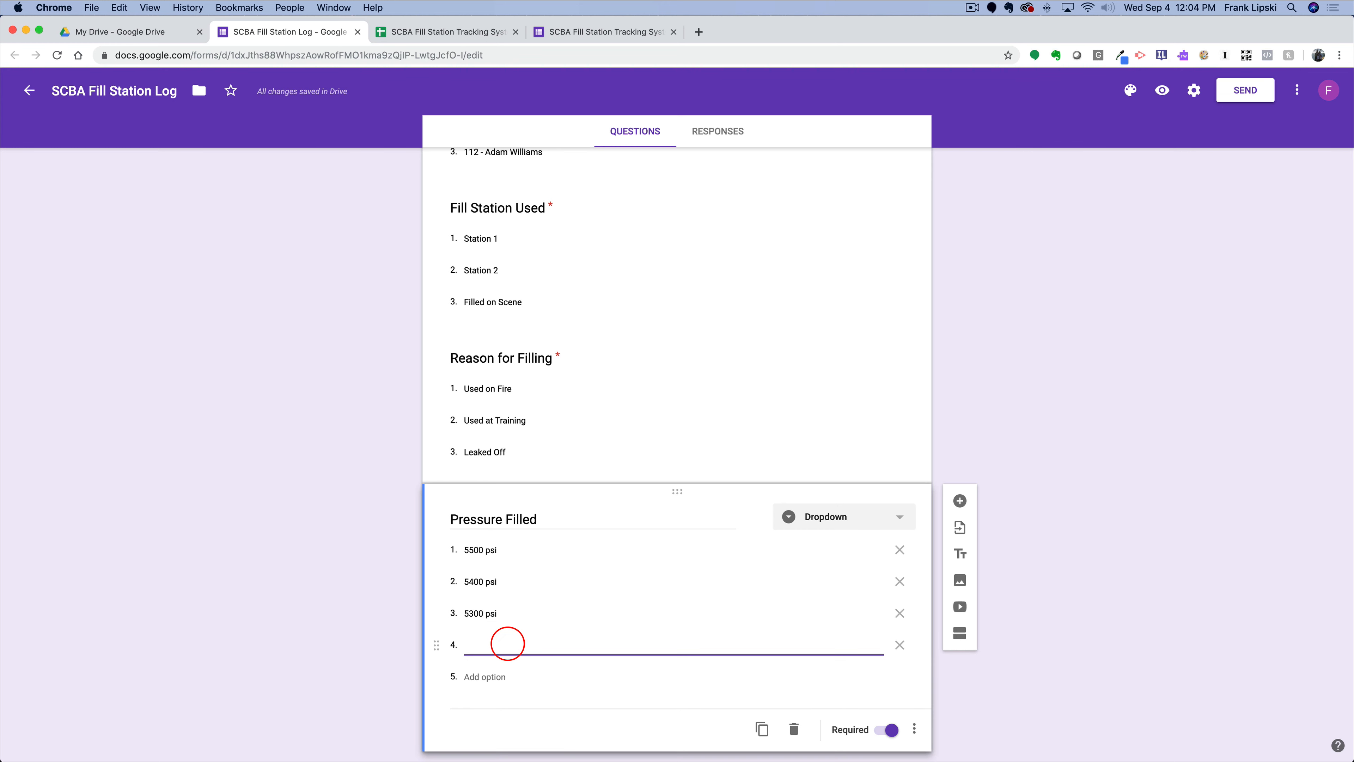
text(5200 psi)
key(Return)
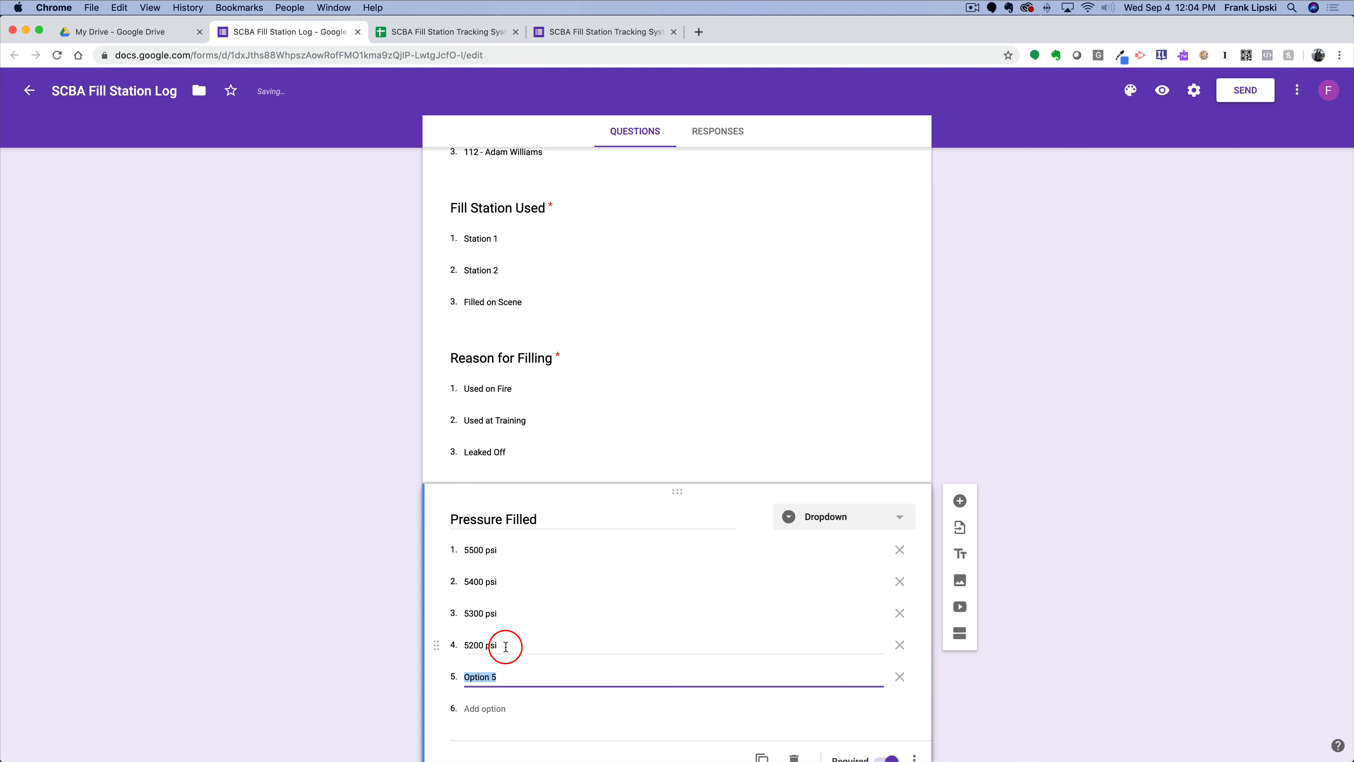
text(5100 psi)
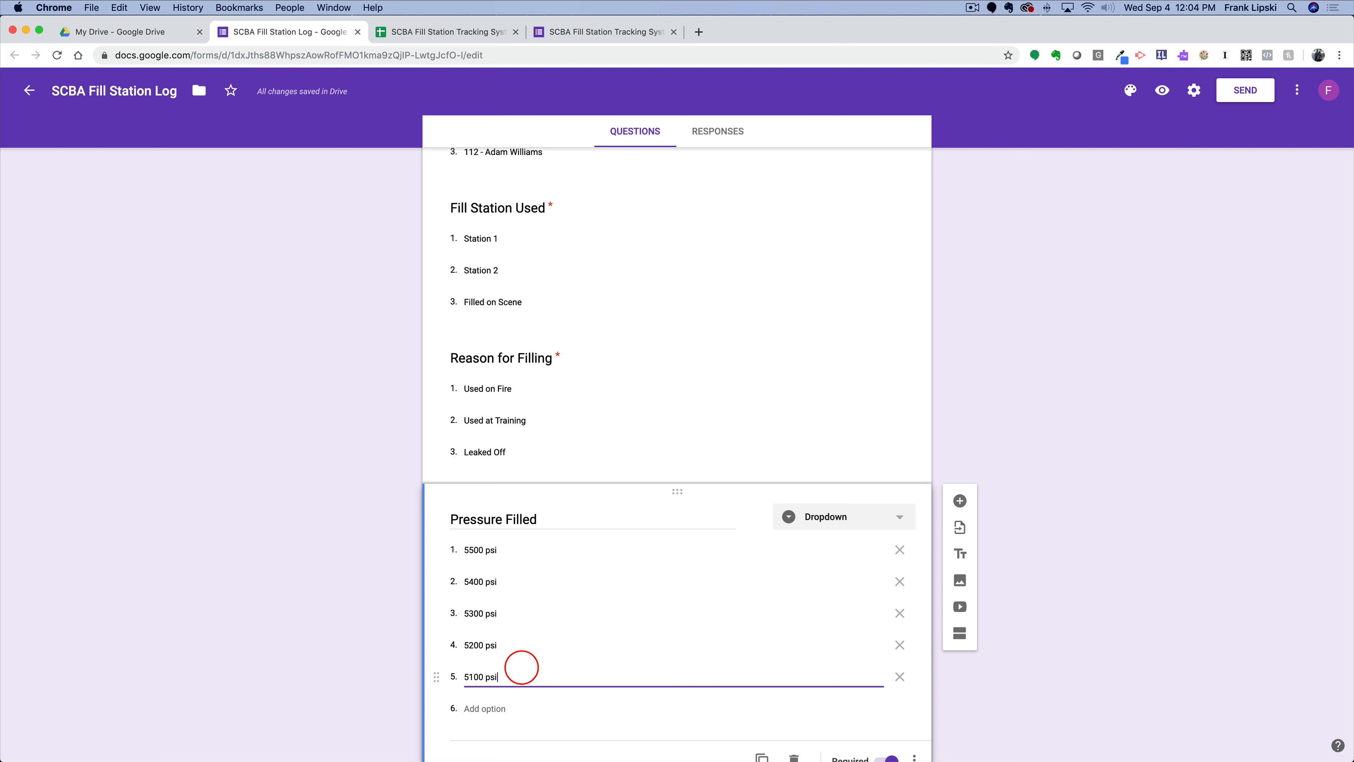
key(Return)
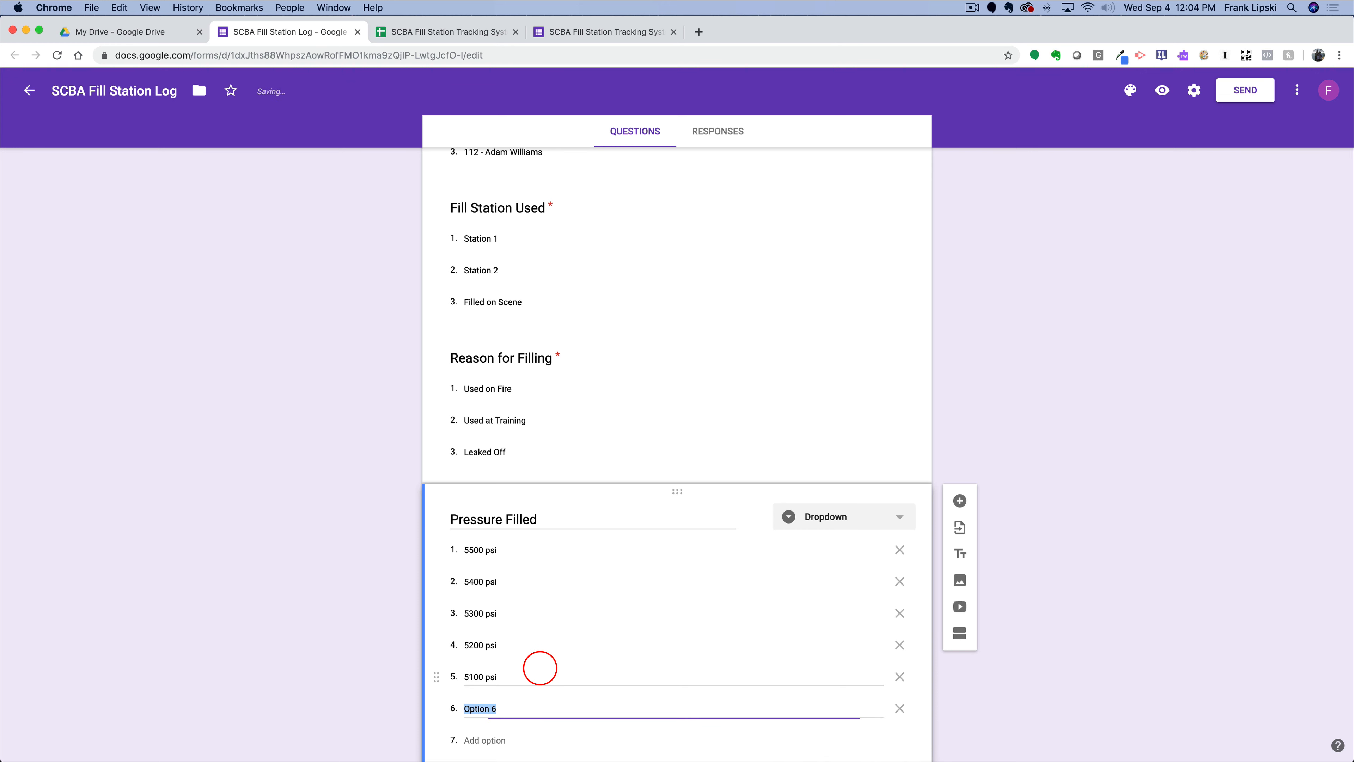
text(5000 psi)
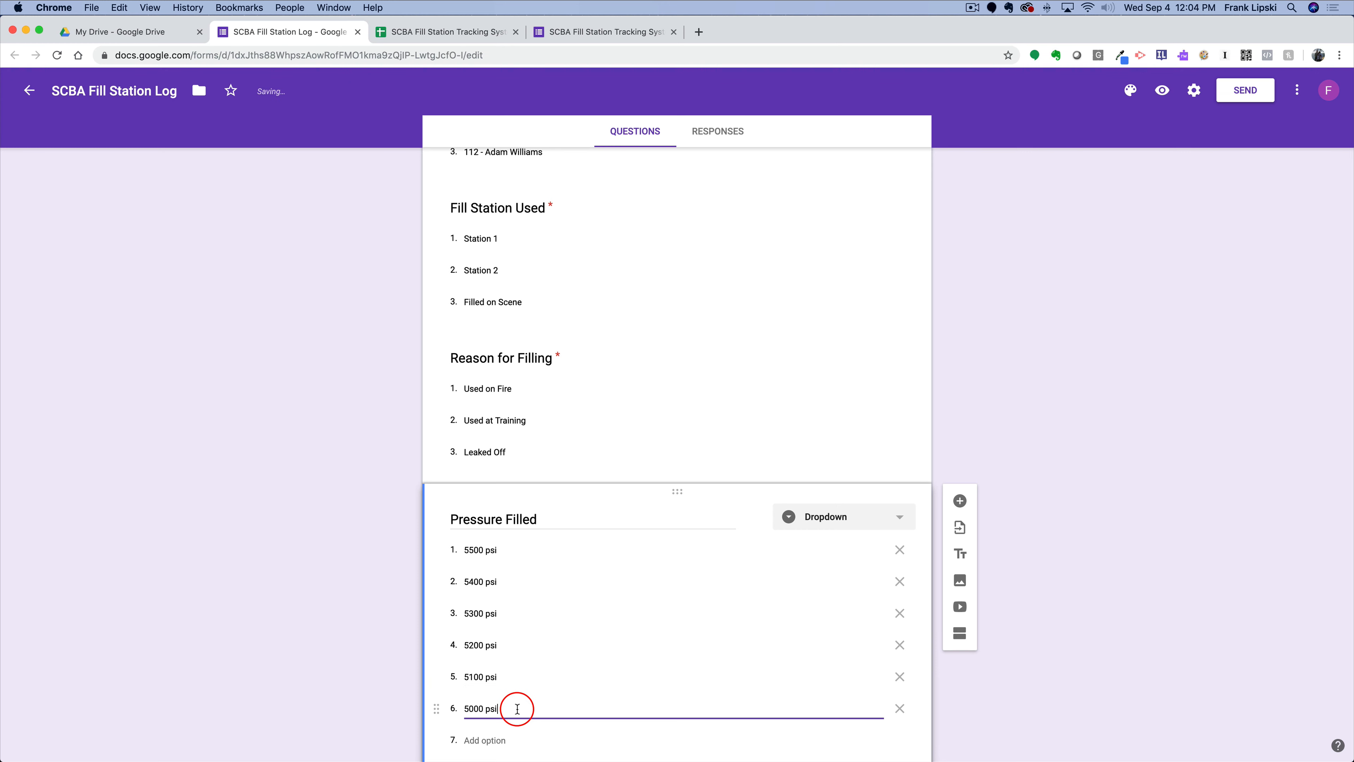
key(Return)
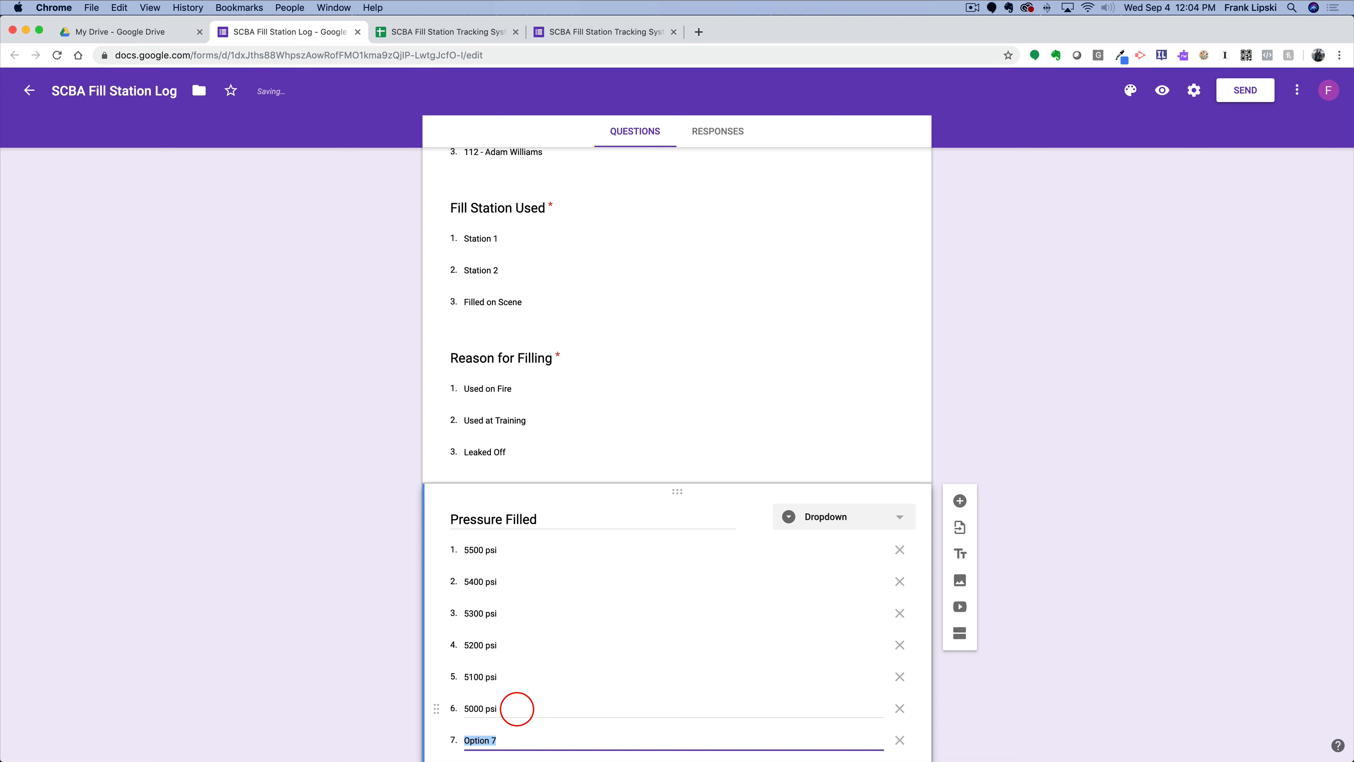
text(45000 psi)
key(Return)
text(4000 psi)
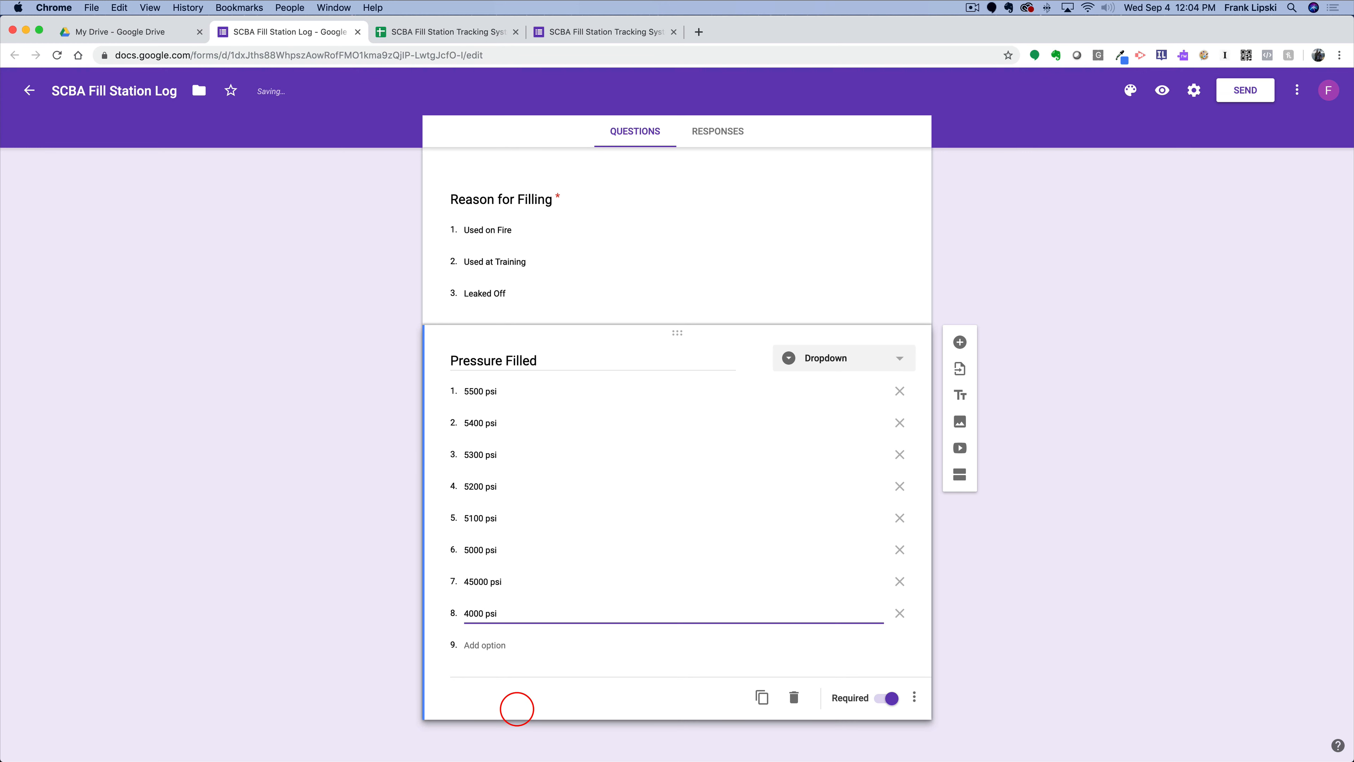
- Link the form's responses to a new spreadsheet named "SCBA Fill Station Log (Responses)" and dismiss the cell edit history tip
click(589, 657)
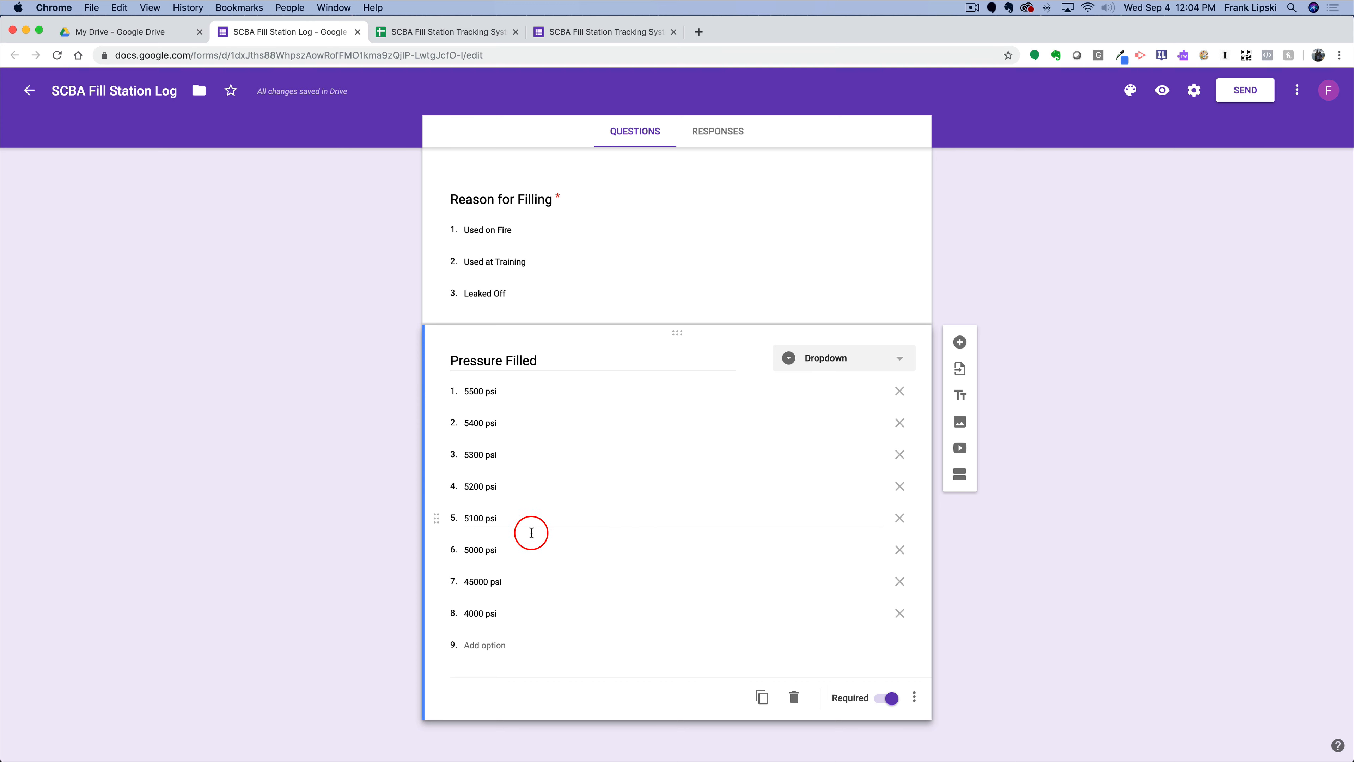
scroll(635, 547, up, 10)
scroll(637, 552, down, 5)
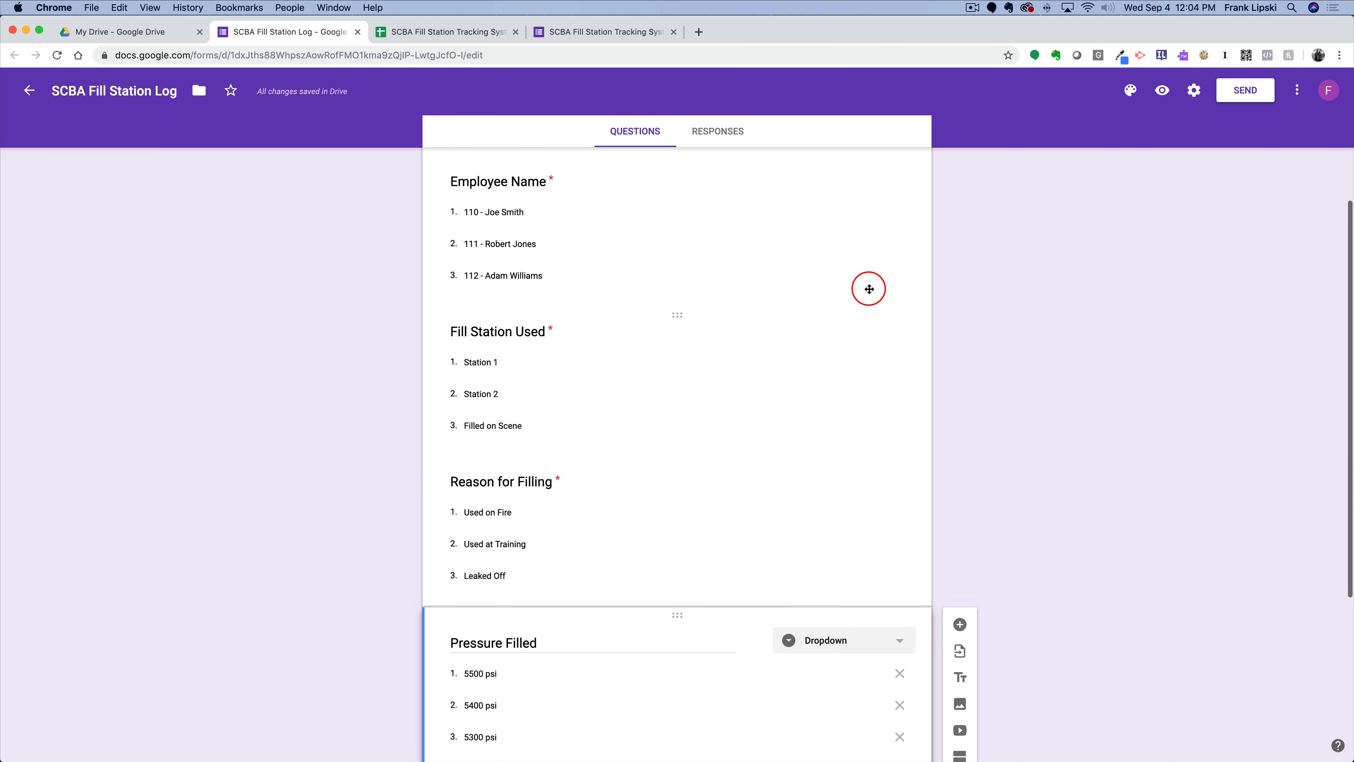
scroll(869, 286, up, 5)
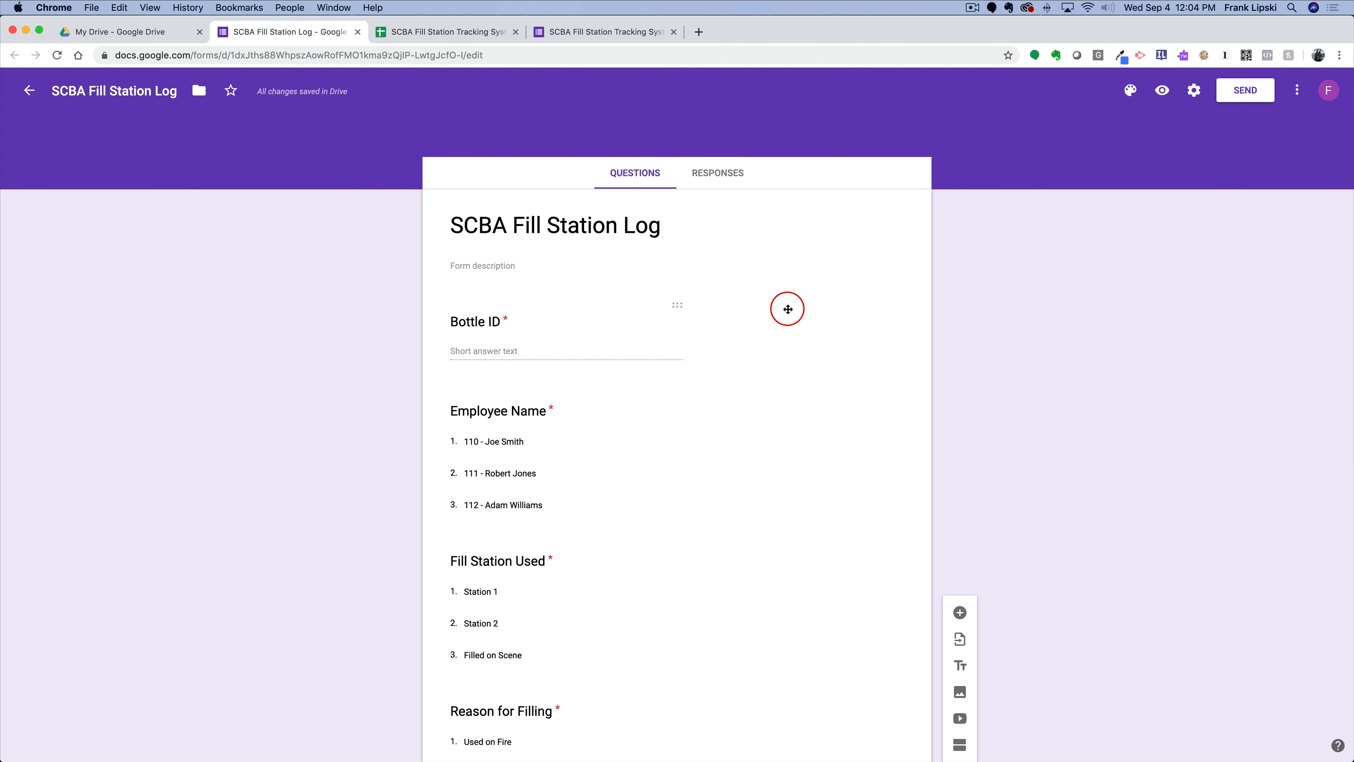
click(721, 176)
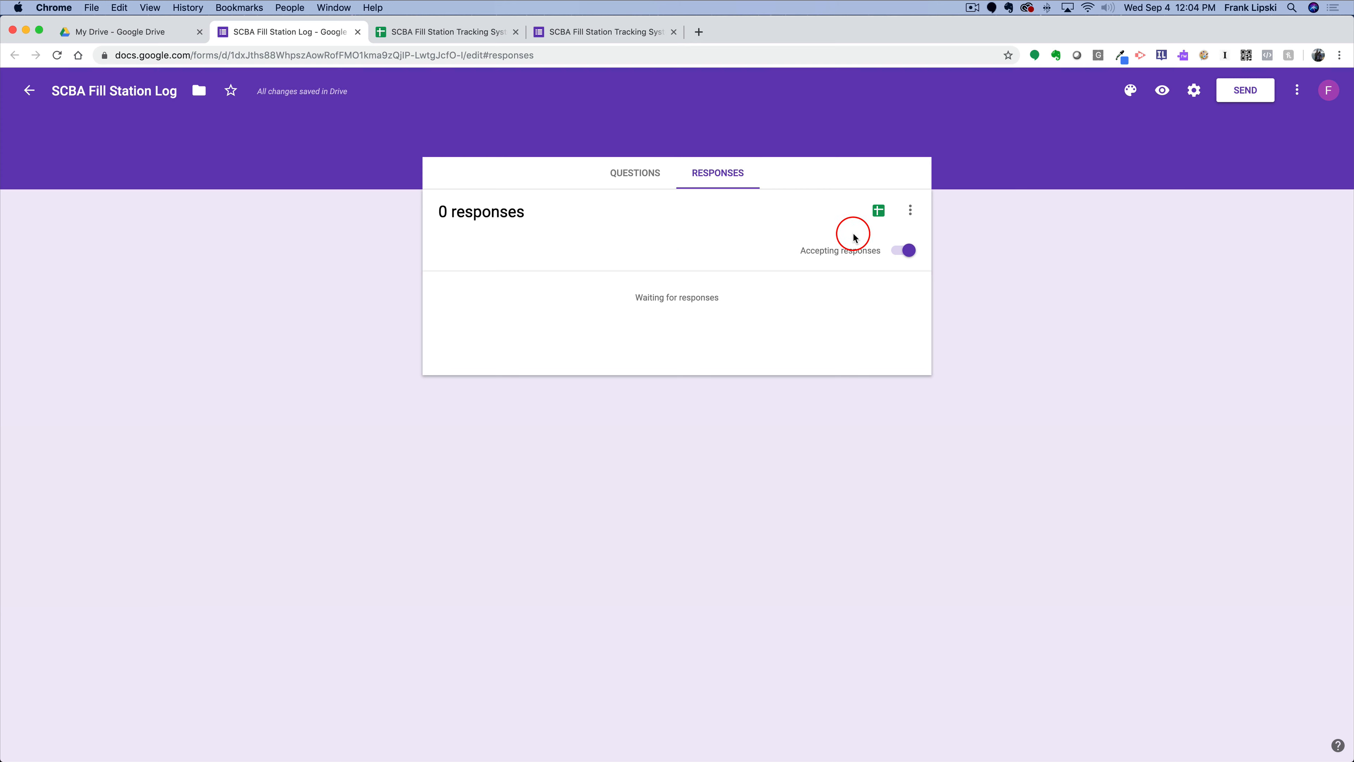
click(879, 214)
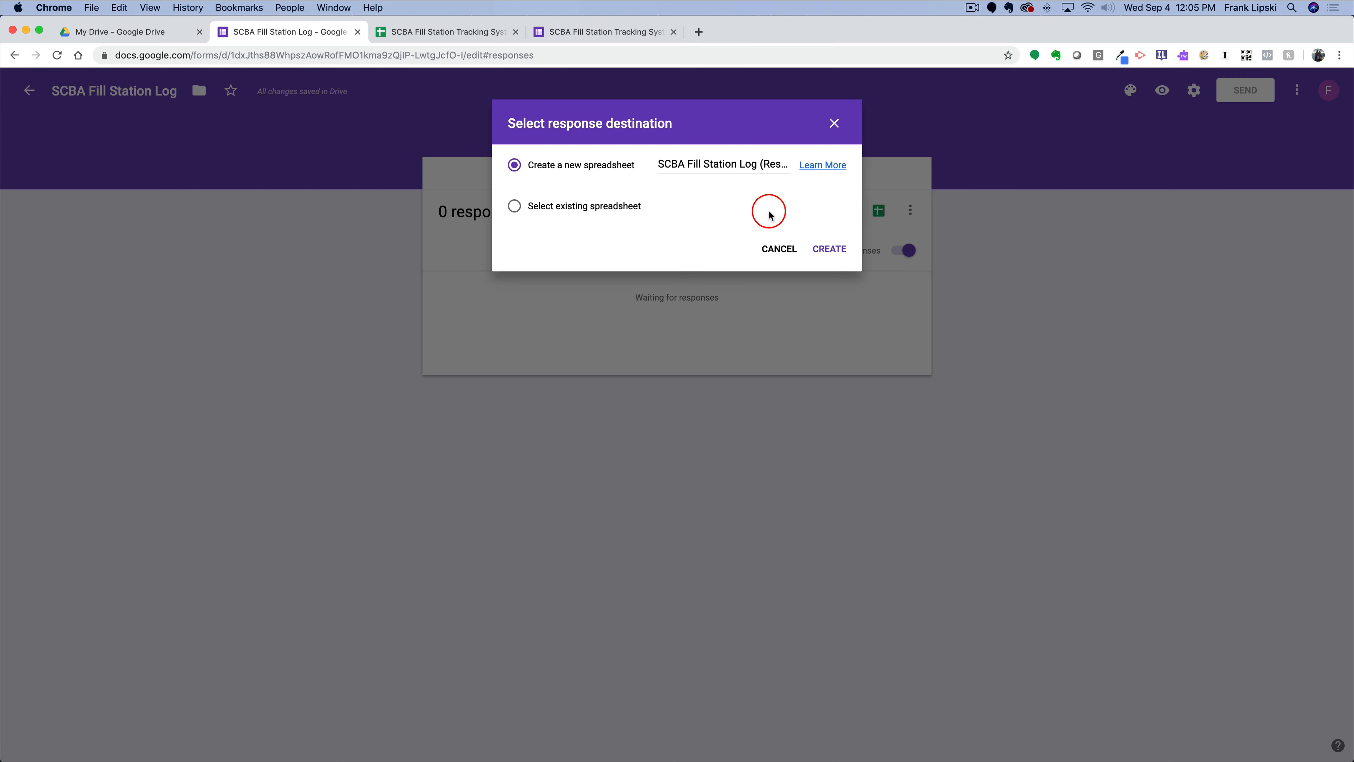
click(827, 250)
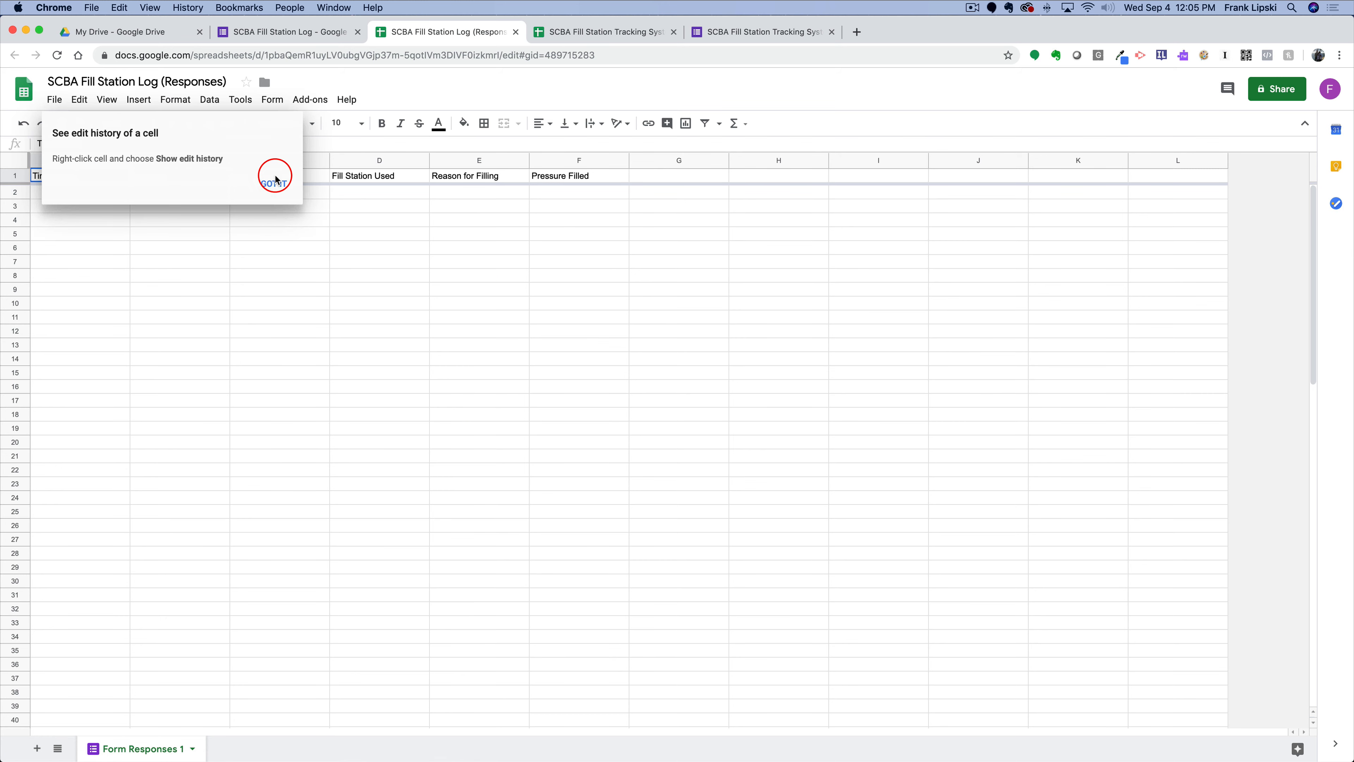
click(273, 184)
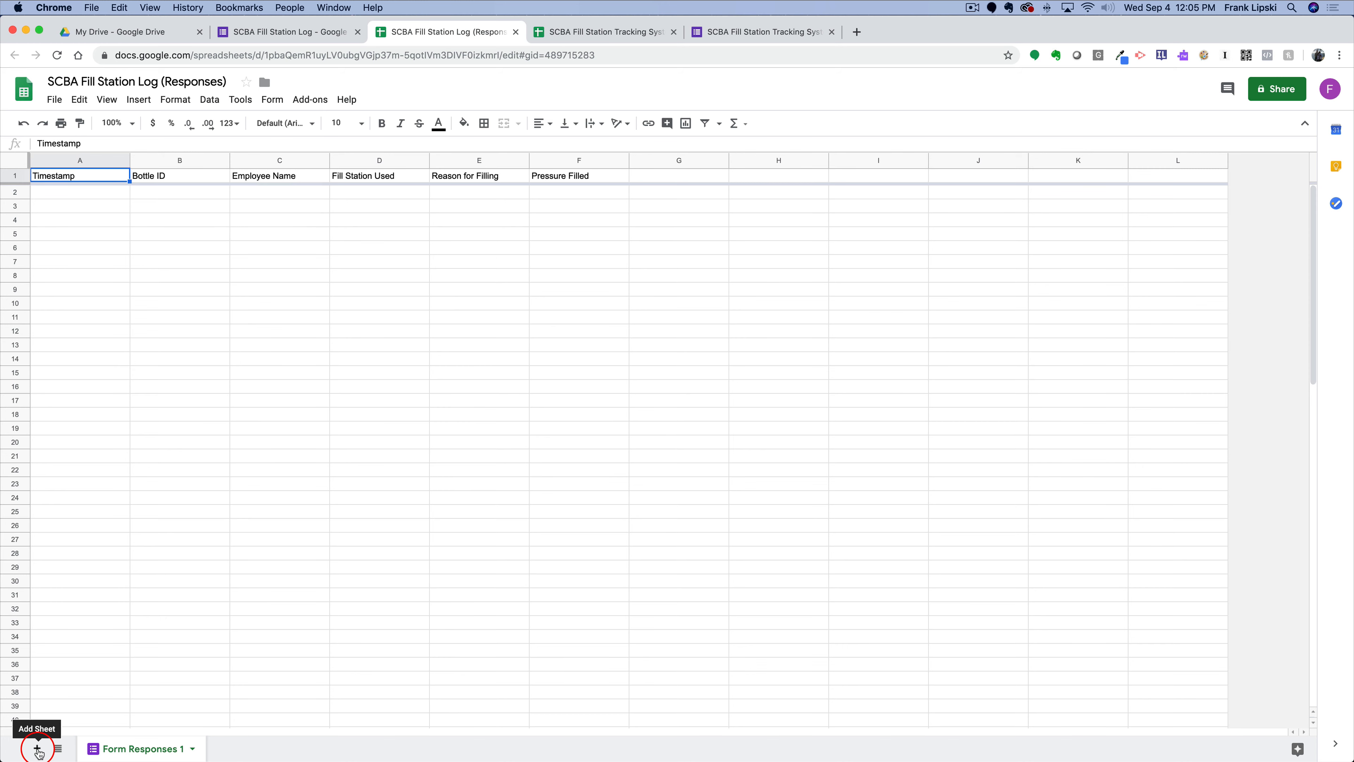
- Add a sheet named "Raw Data" to the responses spreadsheet and return to the Form Responses 1 sheet
click(37, 749)
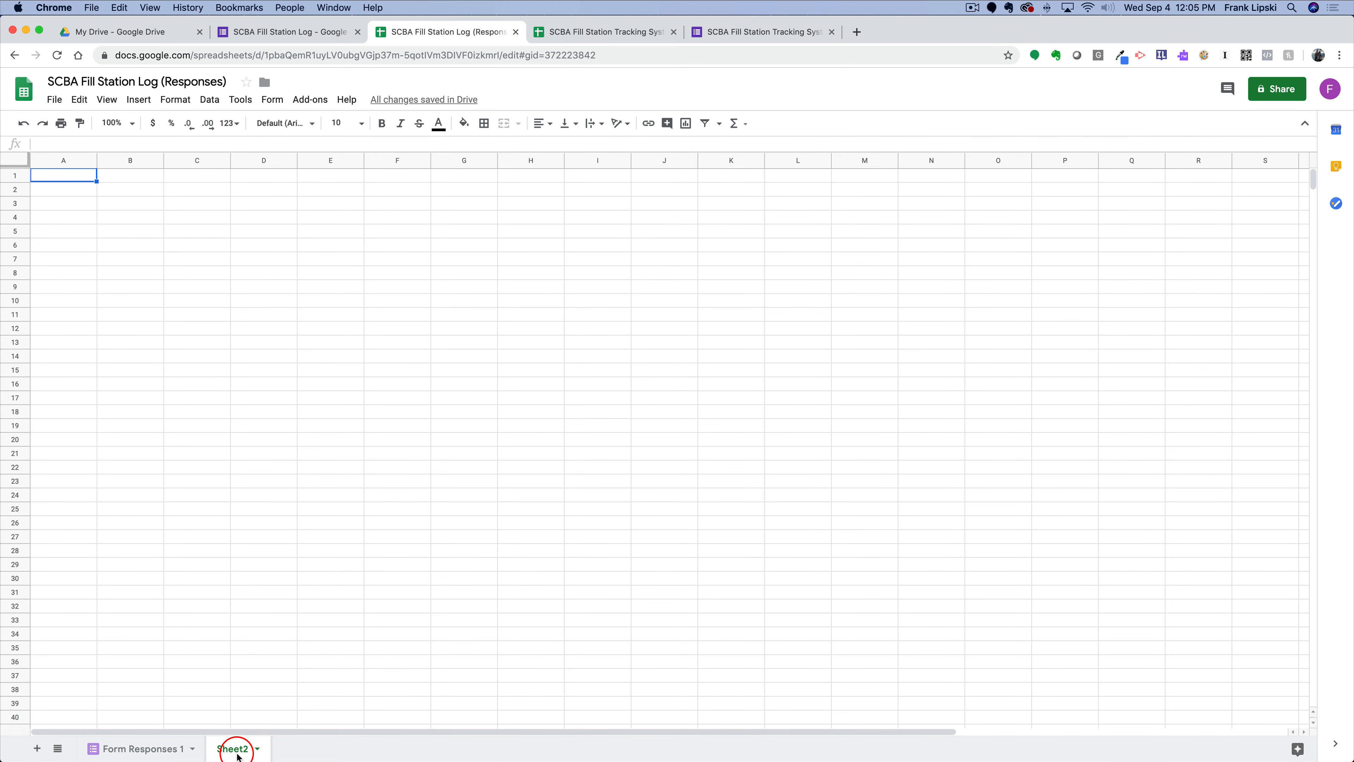
click(259, 749)
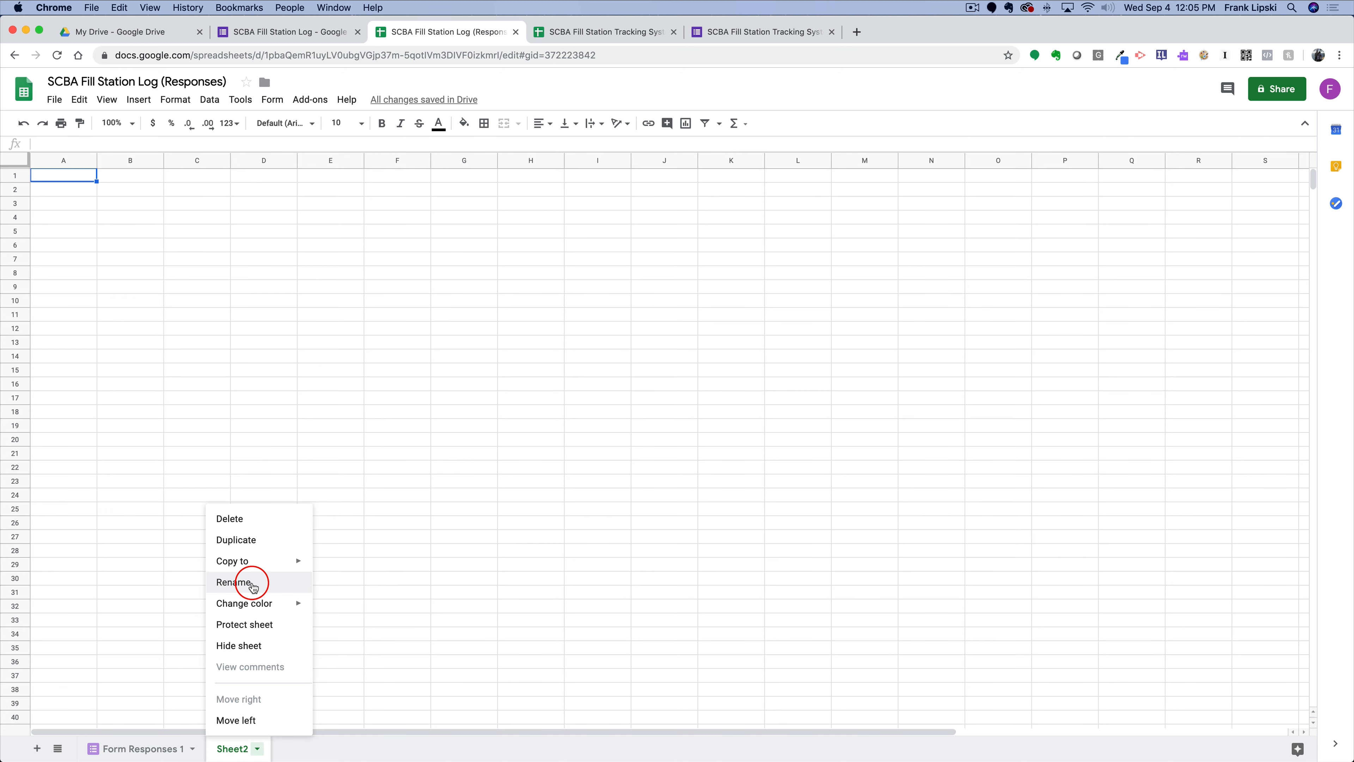
click(253, 587)
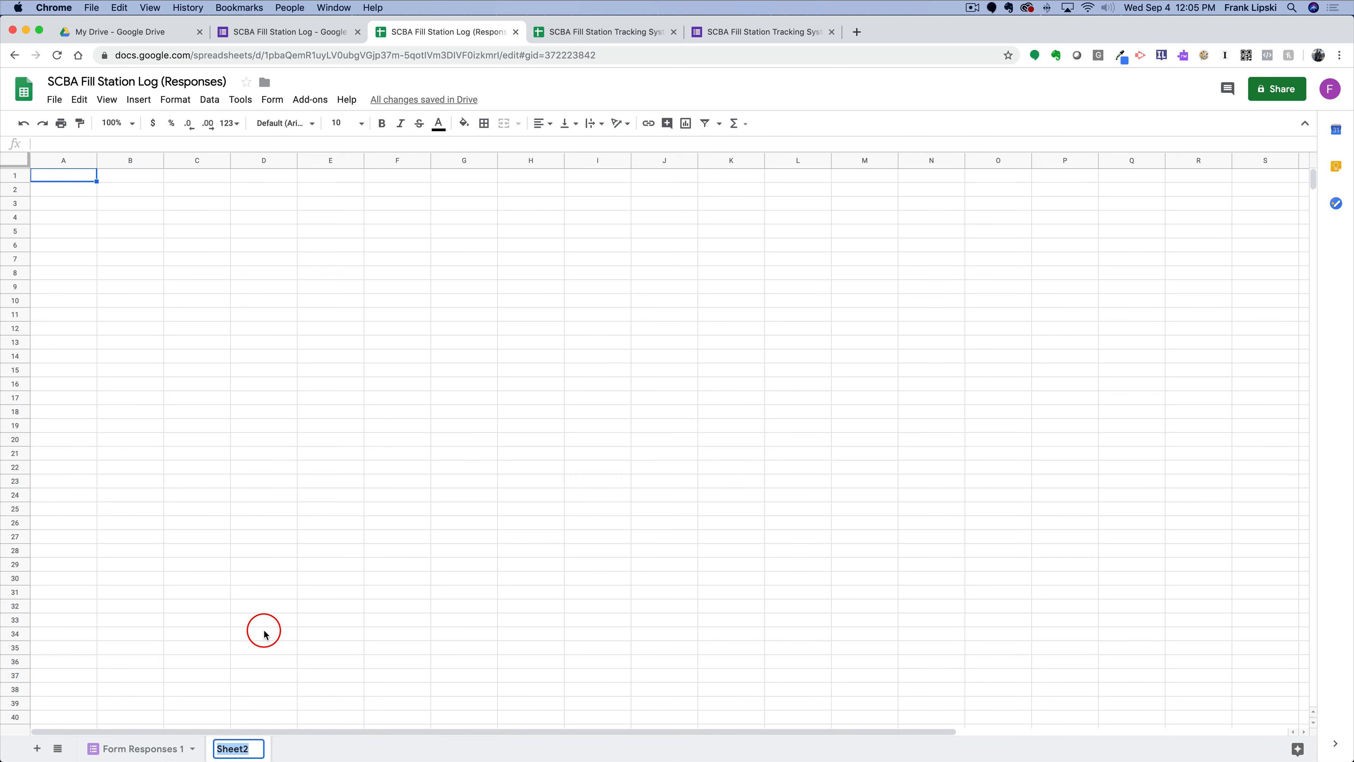
text(Raw Data)
click(298, 743)
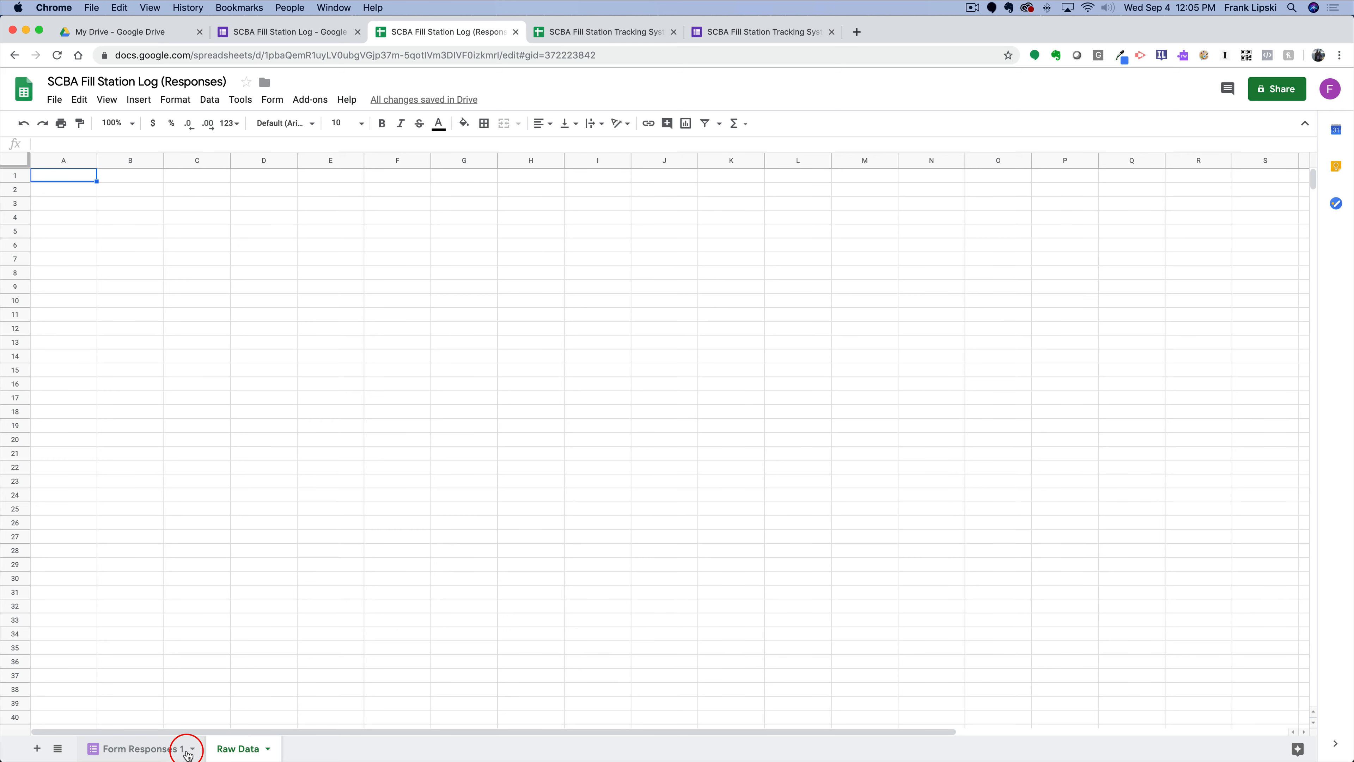
click(160, 748)
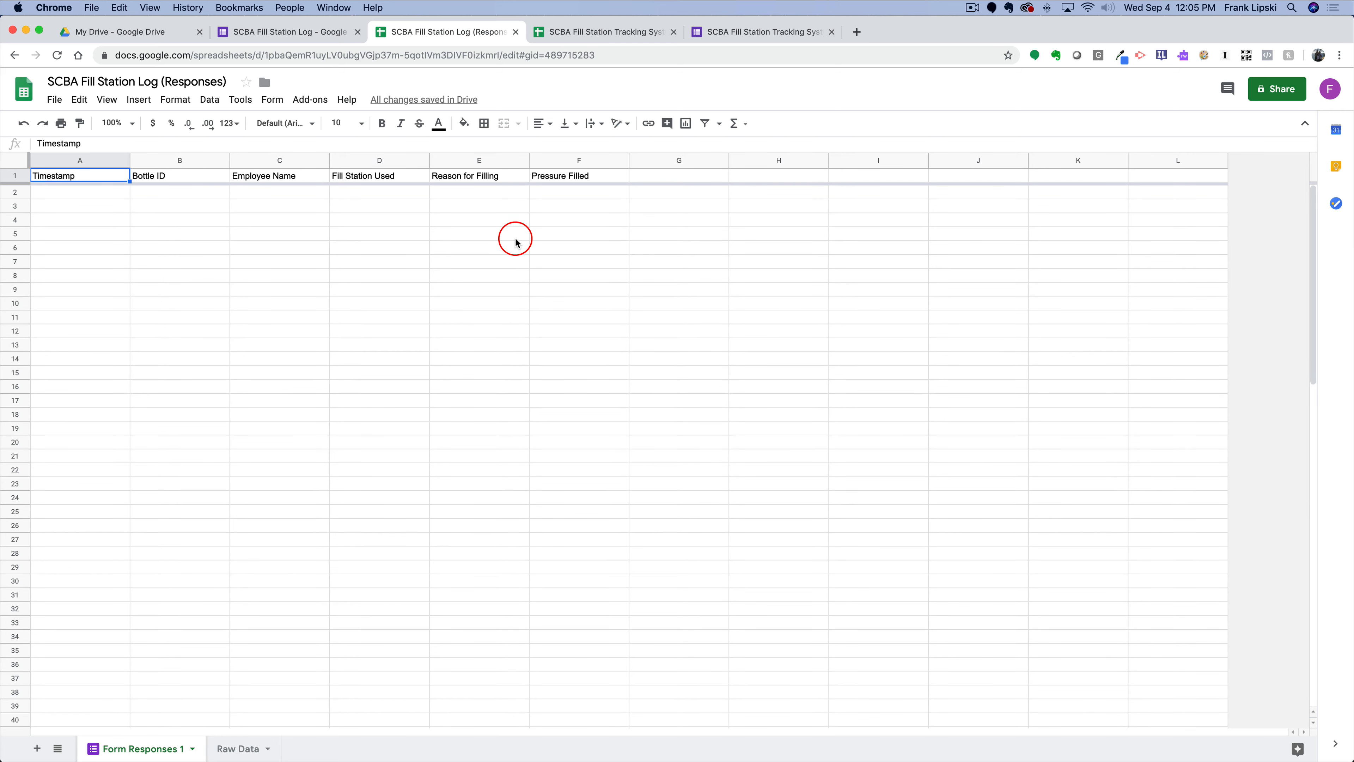
- Return to the SCBA Fill Station Log form, review its questions and open a preview of it
click(577, 36)
click(730, 36)
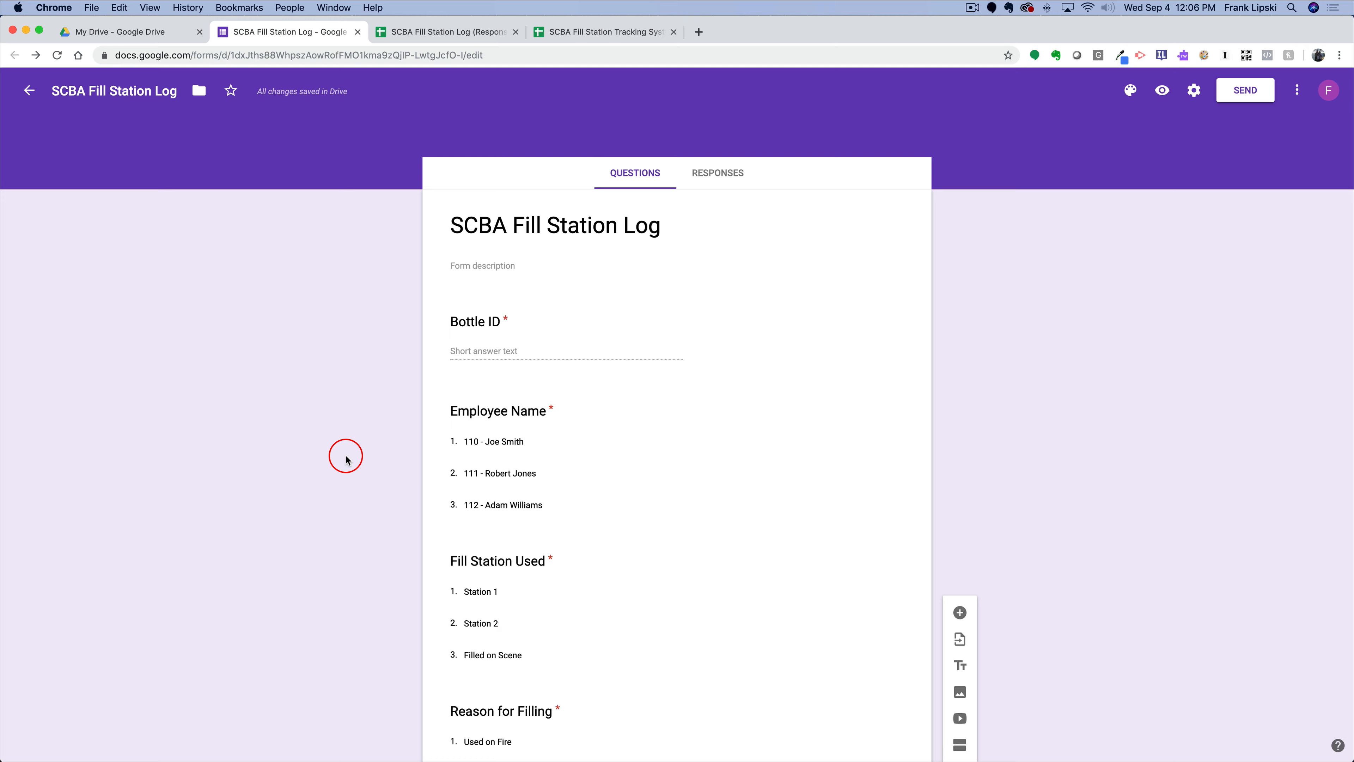
scroll(346, 456, down, 3)
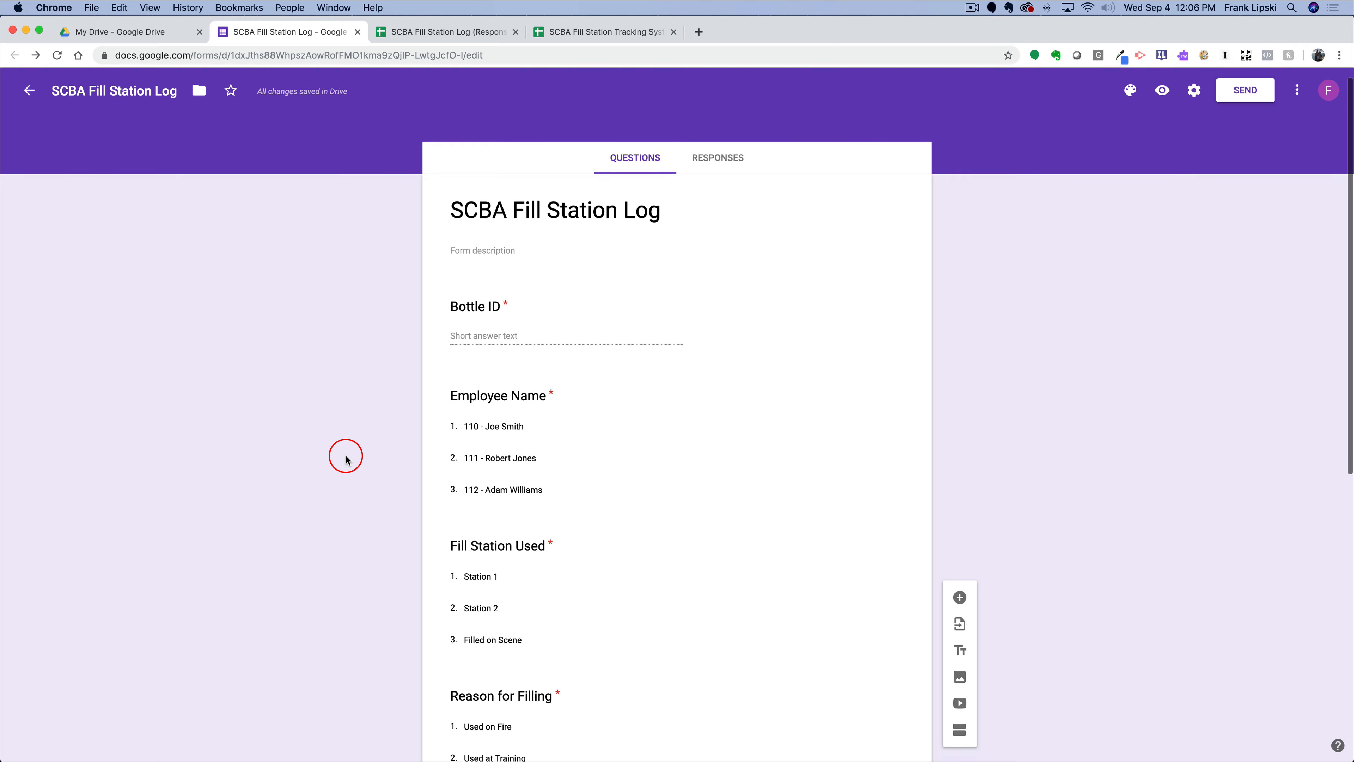
scroll(346, 456, up, 3)
scroll(346, 456, down, 5)
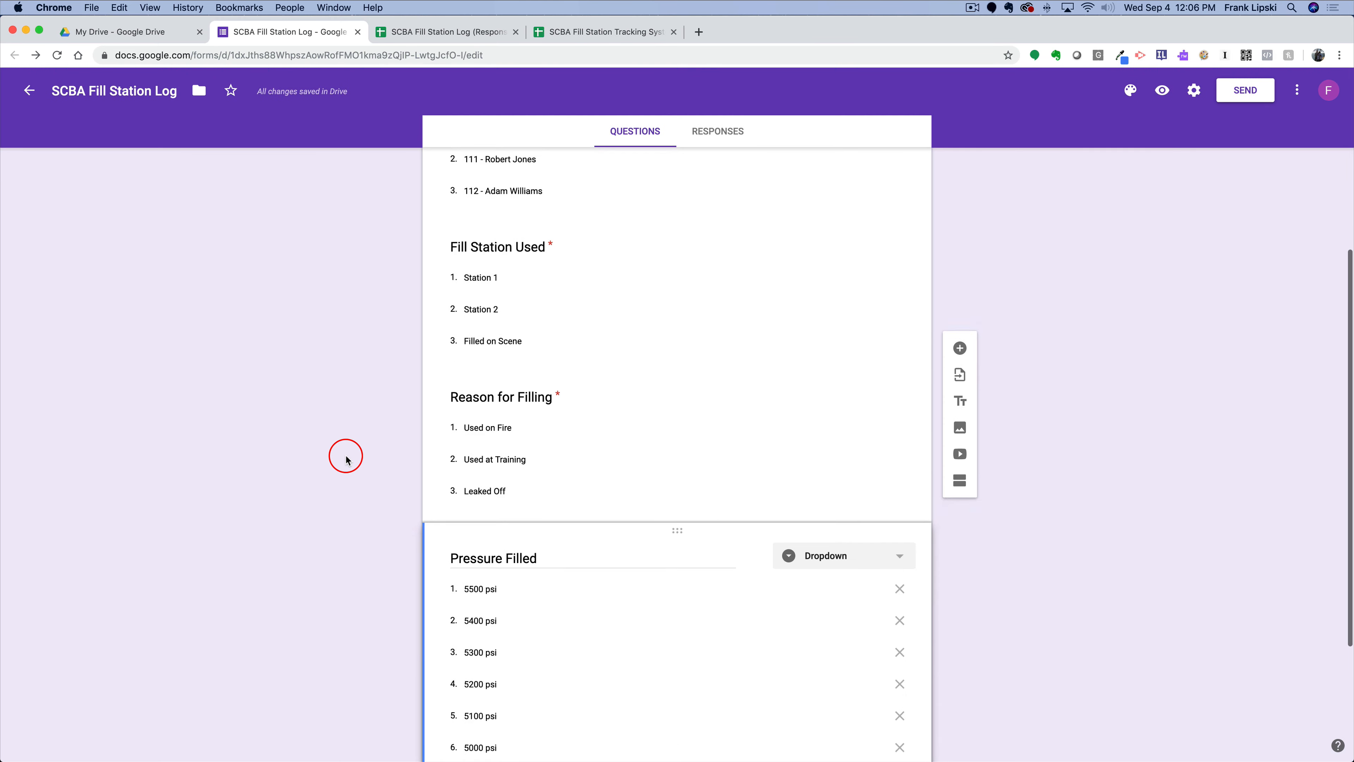
scroll(346, 456, up, 5)
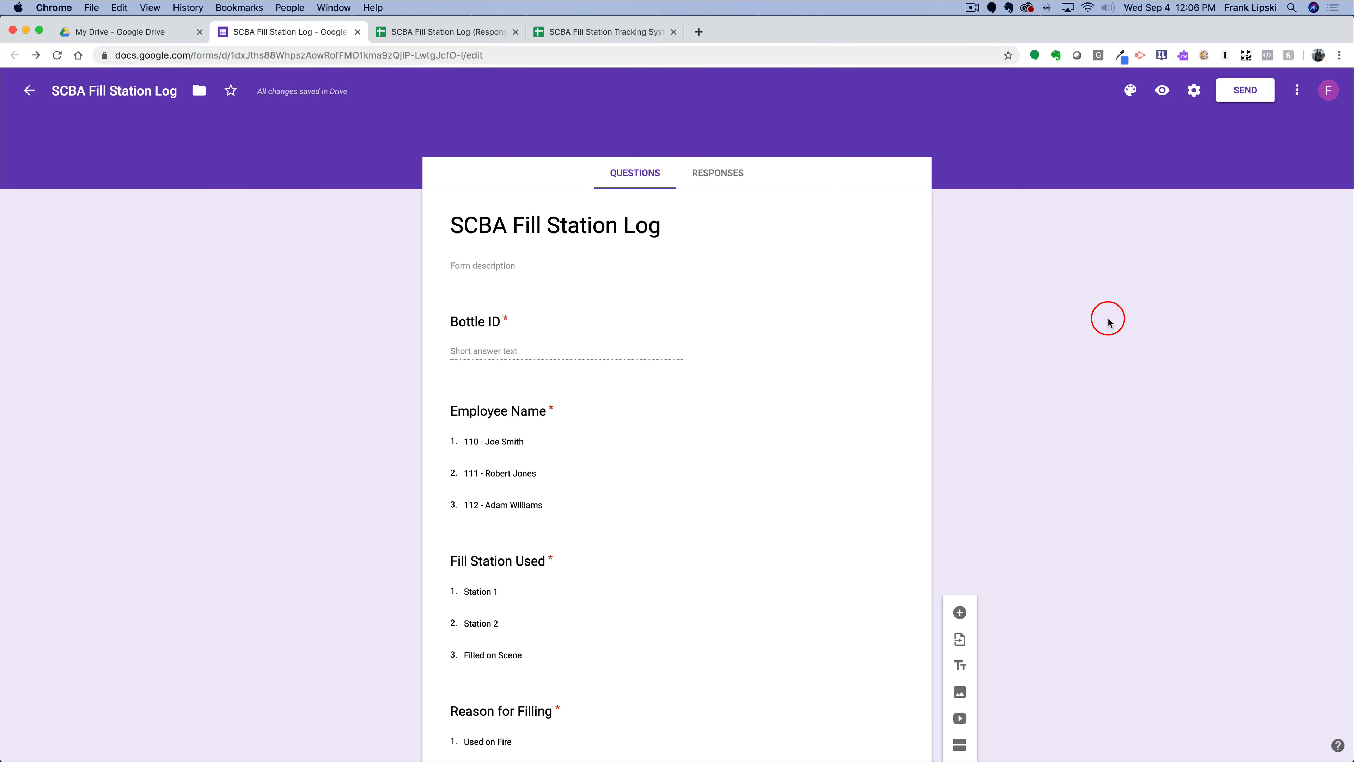
click(1161, 92)
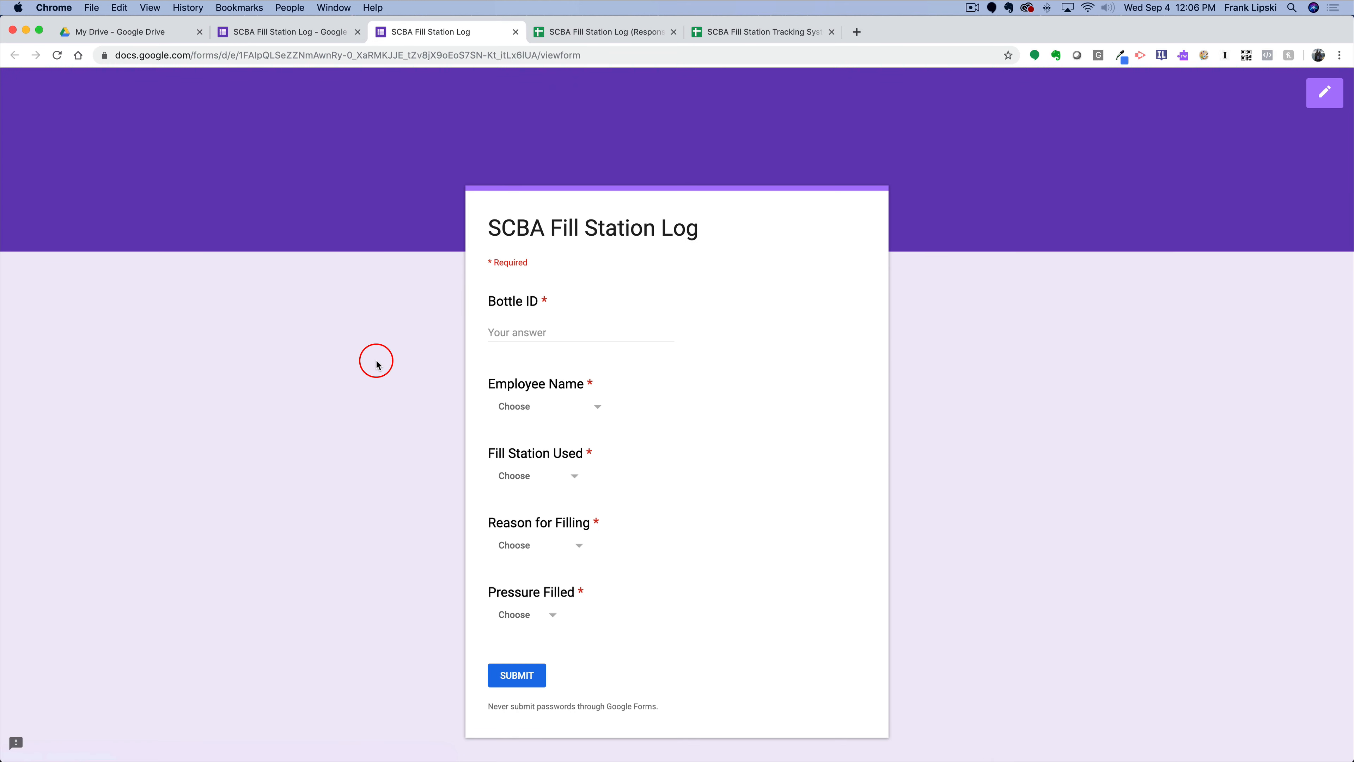
scroll(368, 341, down, 2)
scroll(368, 342, up, 2)
- Fill in the test response with Bottle ID "ABC1000", the third employee listed and fill station "Station 1"
click(523, 332)
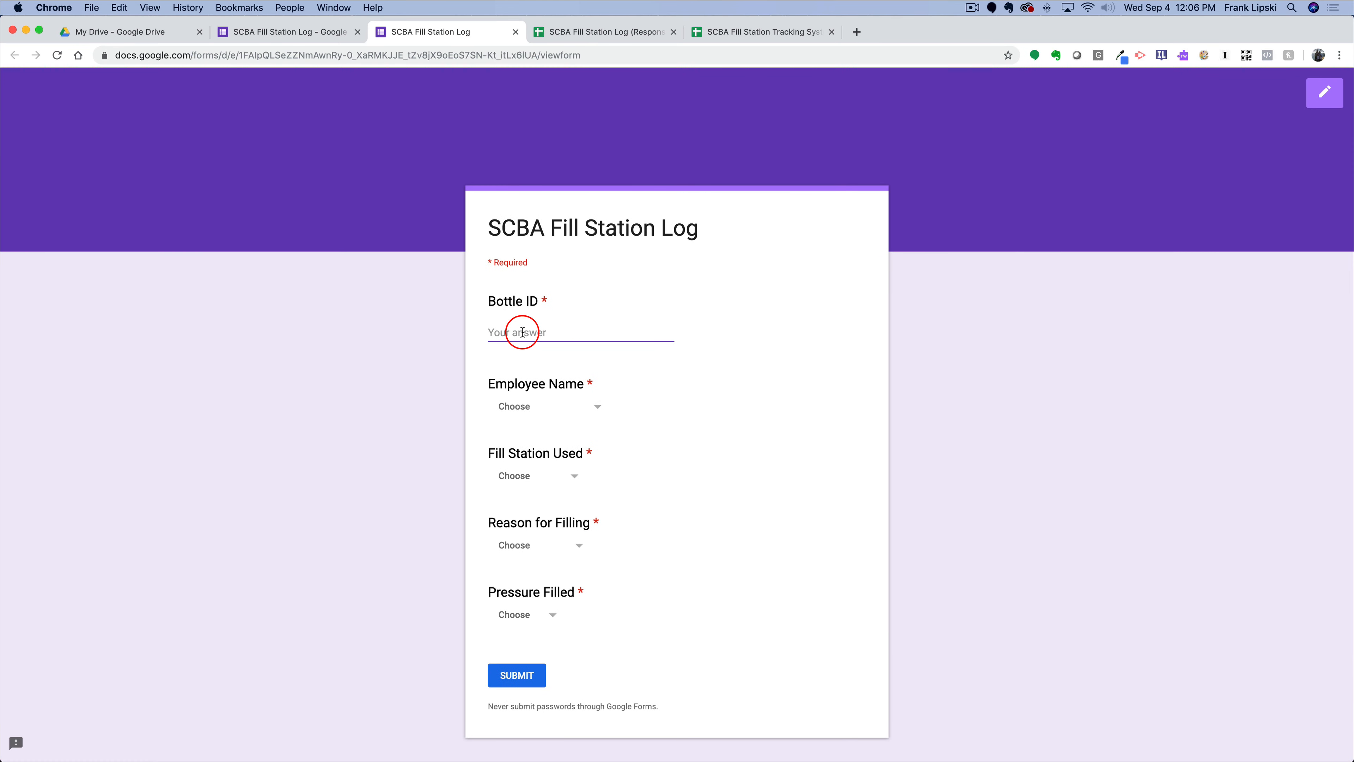
text(ABC1000)
key(Tab)
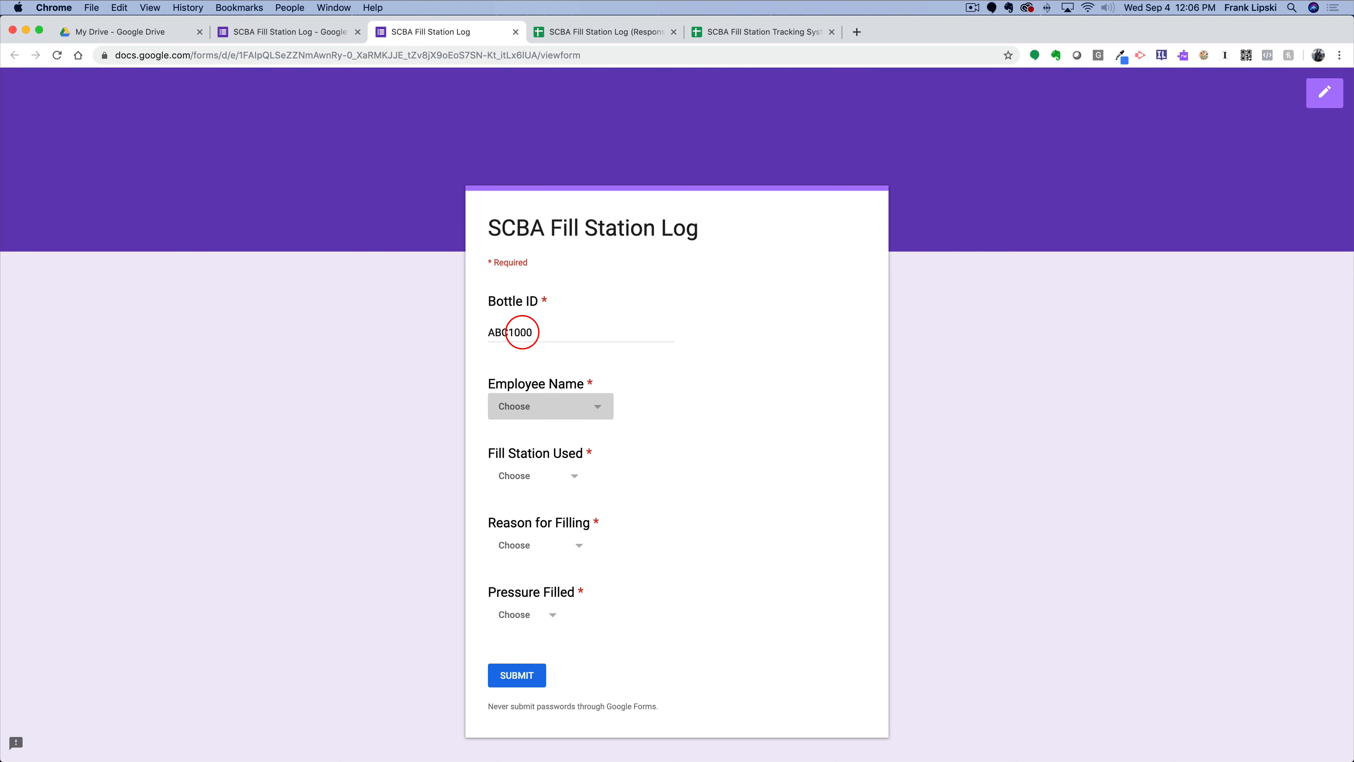
key(space)
click(544, 496)
click(514, 474)
click(521, 511)
- Set Reason for Filling to "Used on Fire" and Pressure Filled to 5500 psi, and submit the response
click(522, 544)
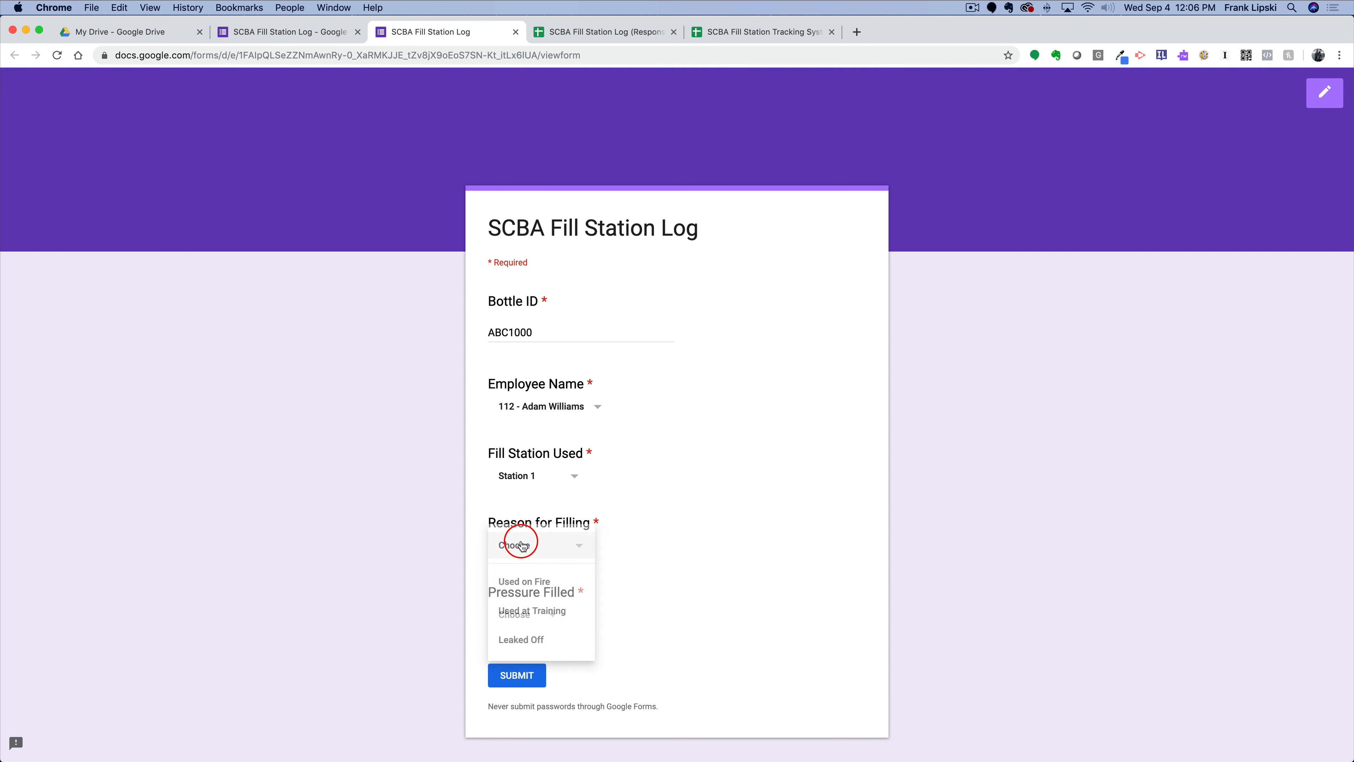
click(523, 593)
click(510, 616)
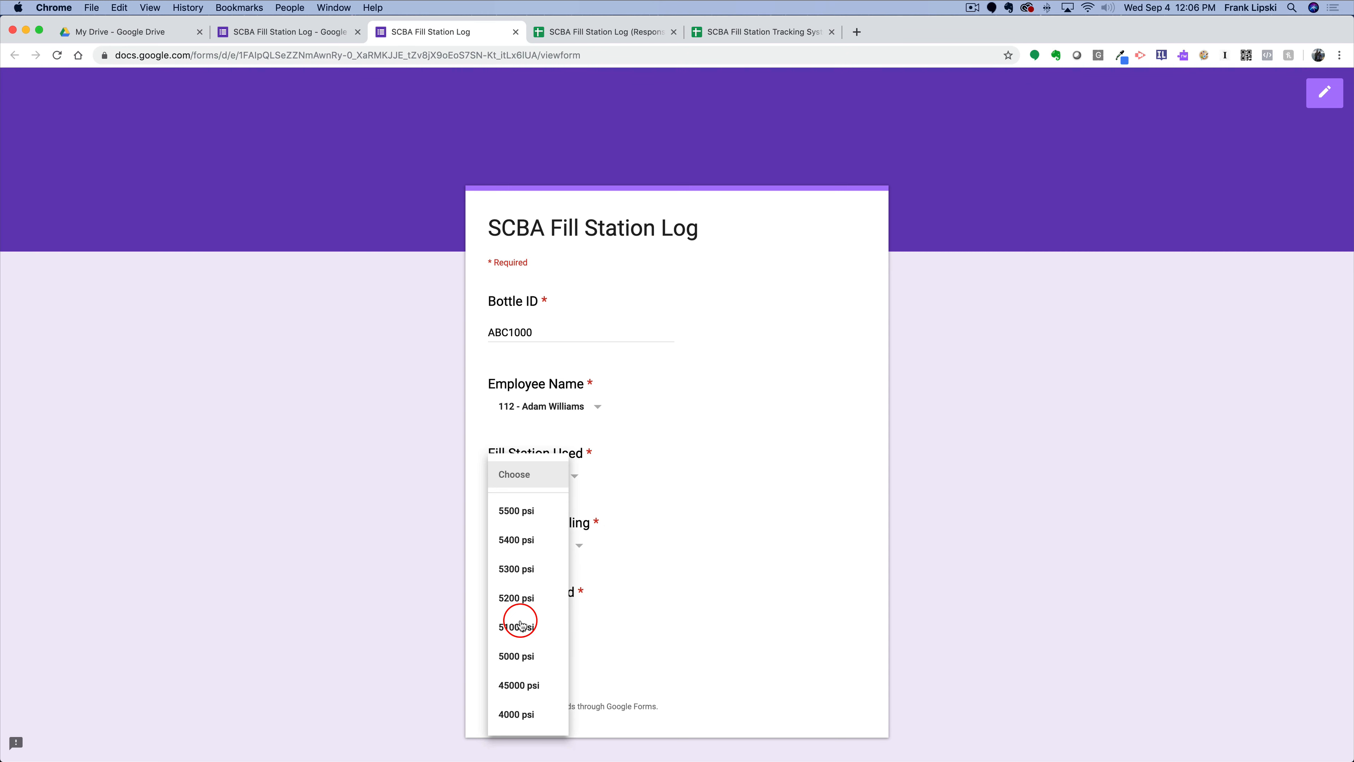
click(520, 511)
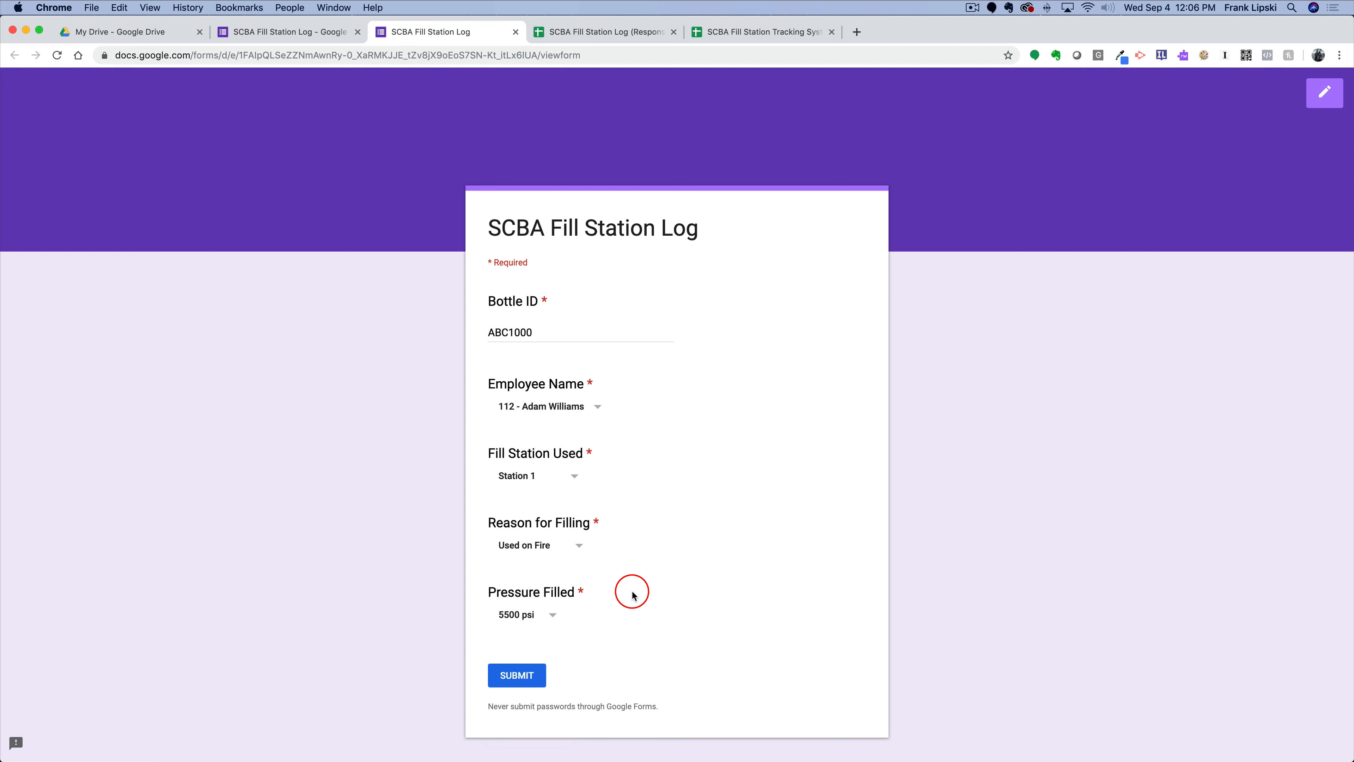
click(516, 673)
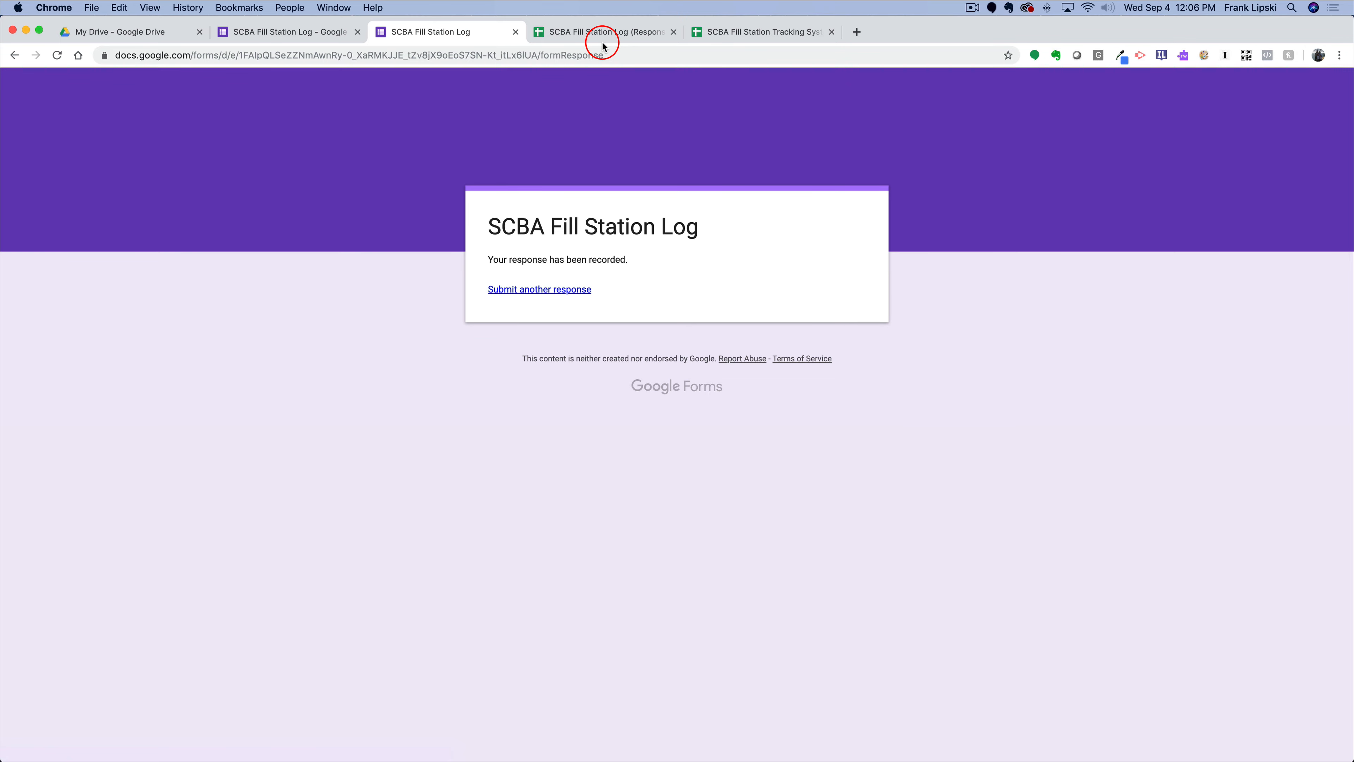
- Left-align the Timestamp column in the Form Responses 1 sheet of the responses spreadsheet
click(601, 31)
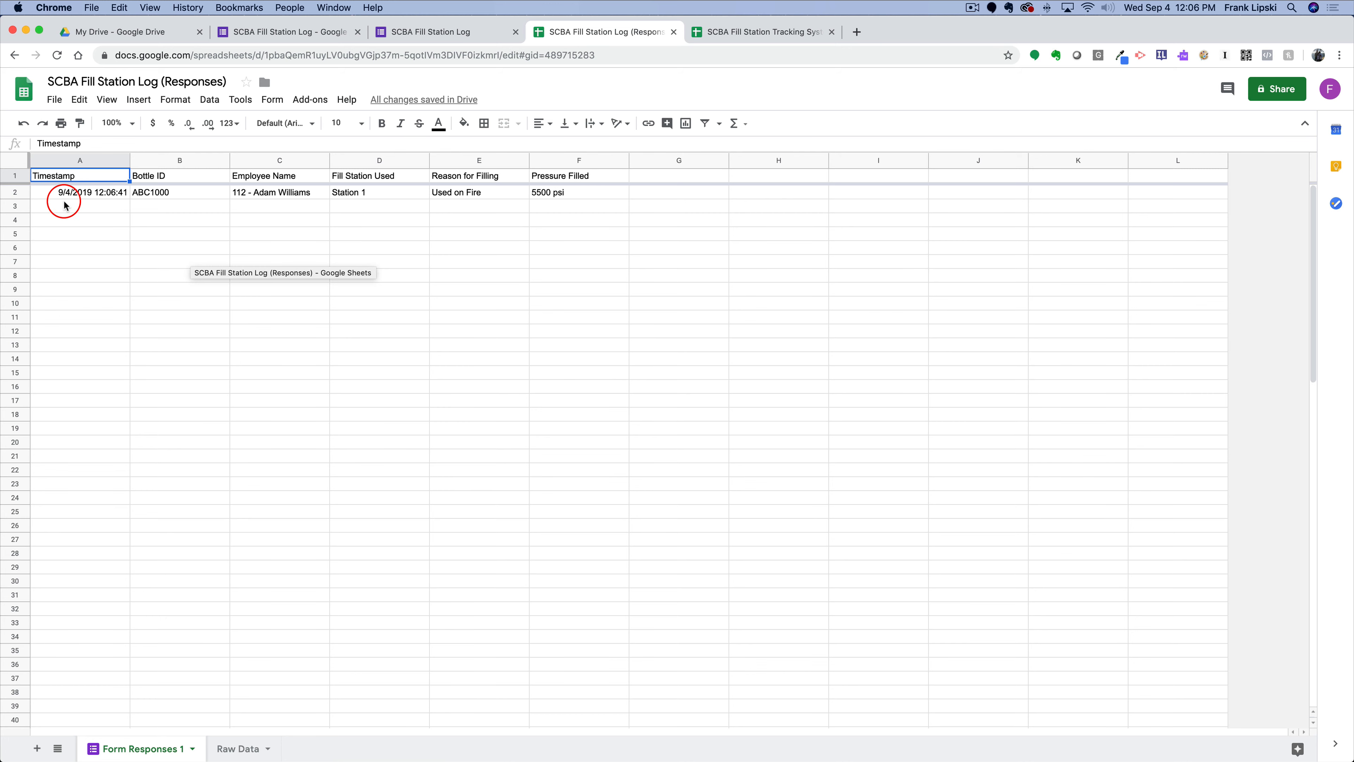
click(49, 161)
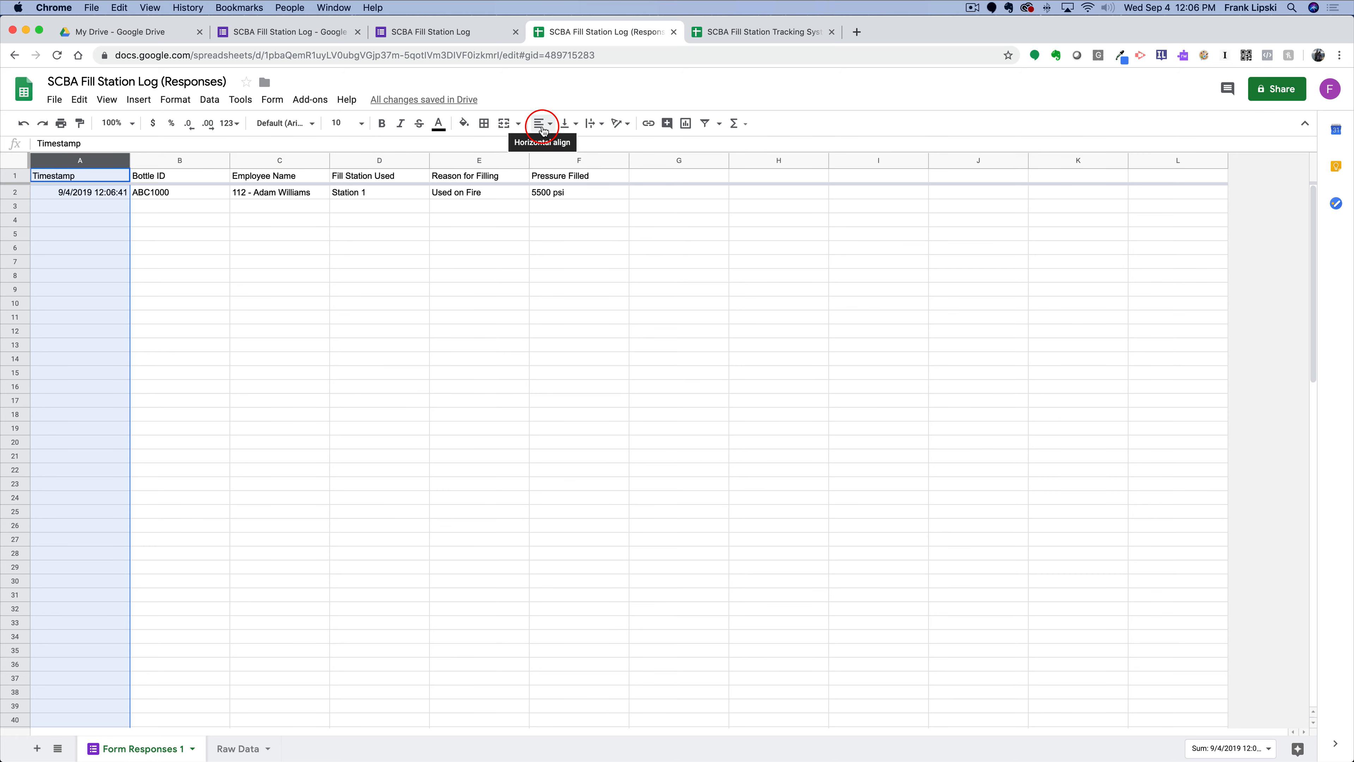
click(543, 126)
click(544, 143)
click(420, 290)
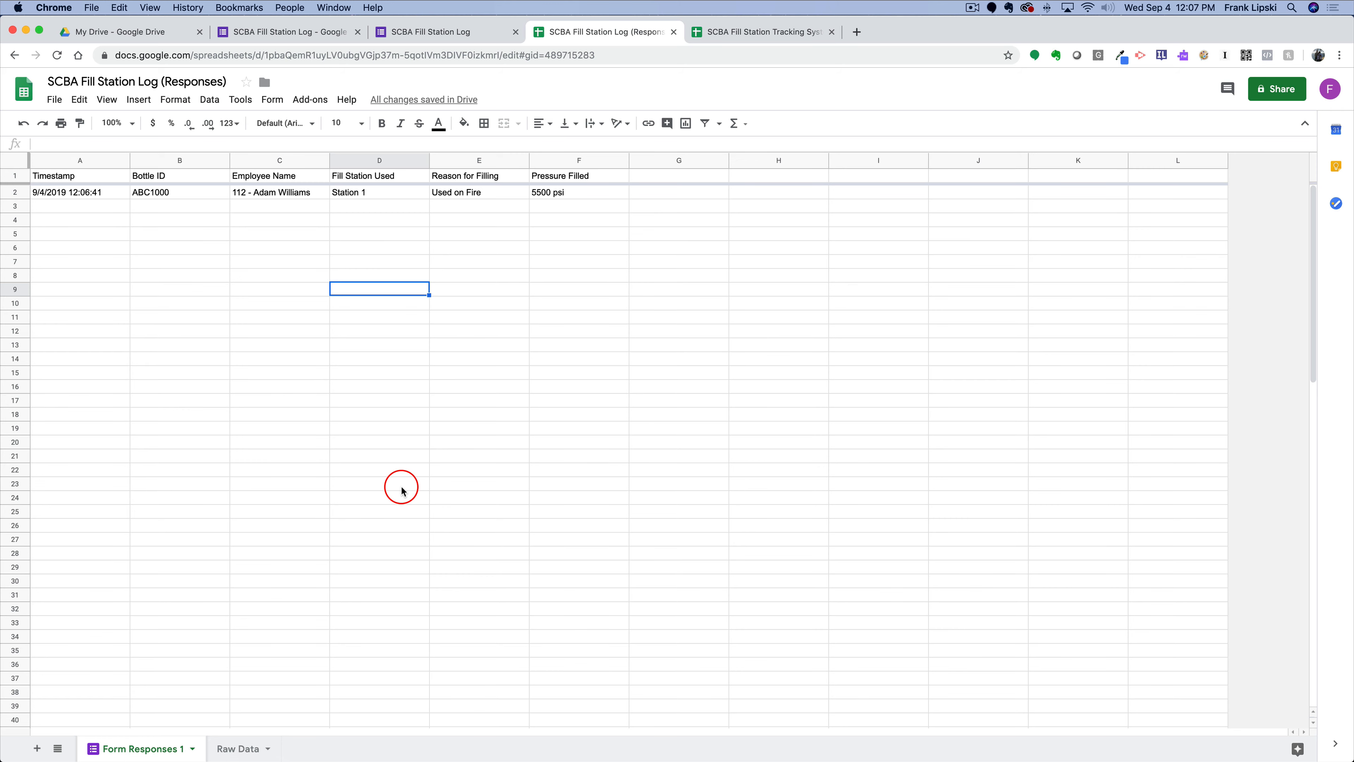
- Enter the header "Bottle ID" in cell A1 of the Raw Data sheet
click(430, 33)
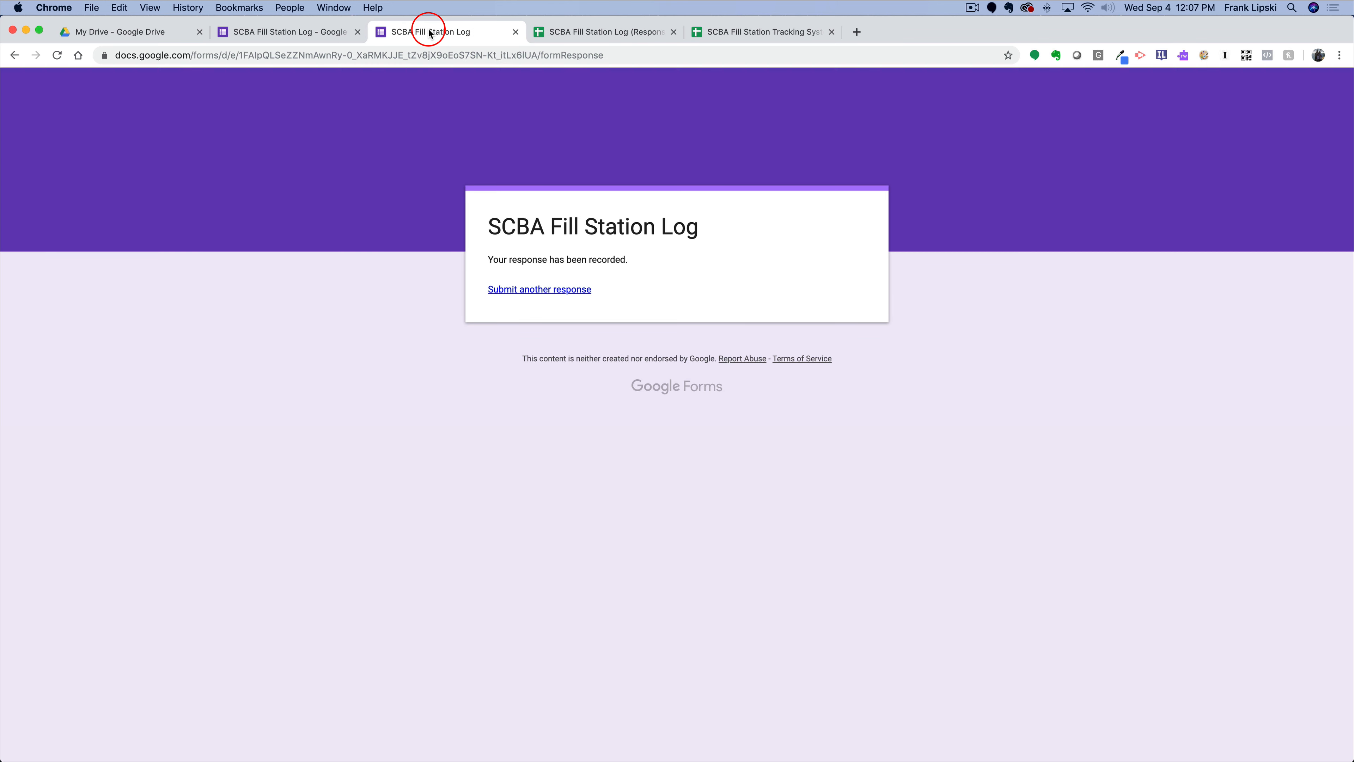
click(307, 33)
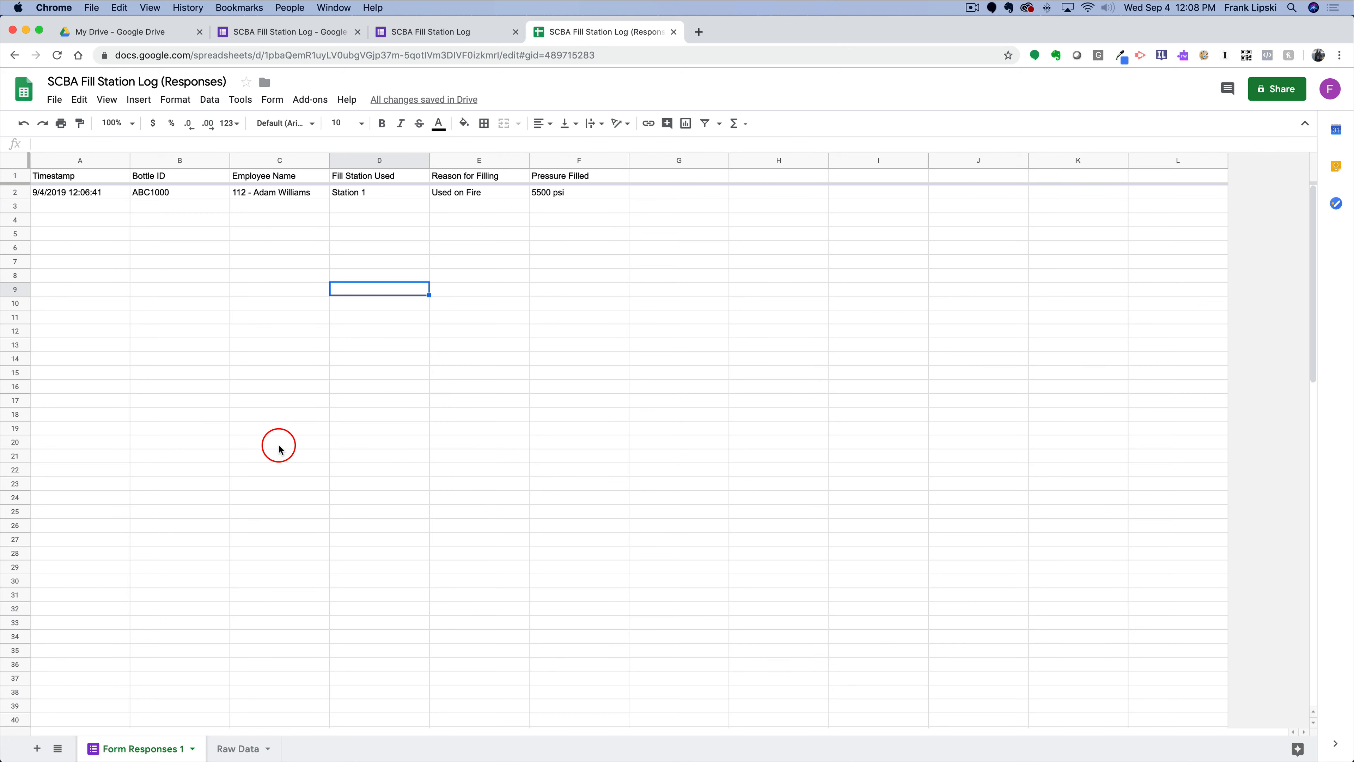
click(238, 749)
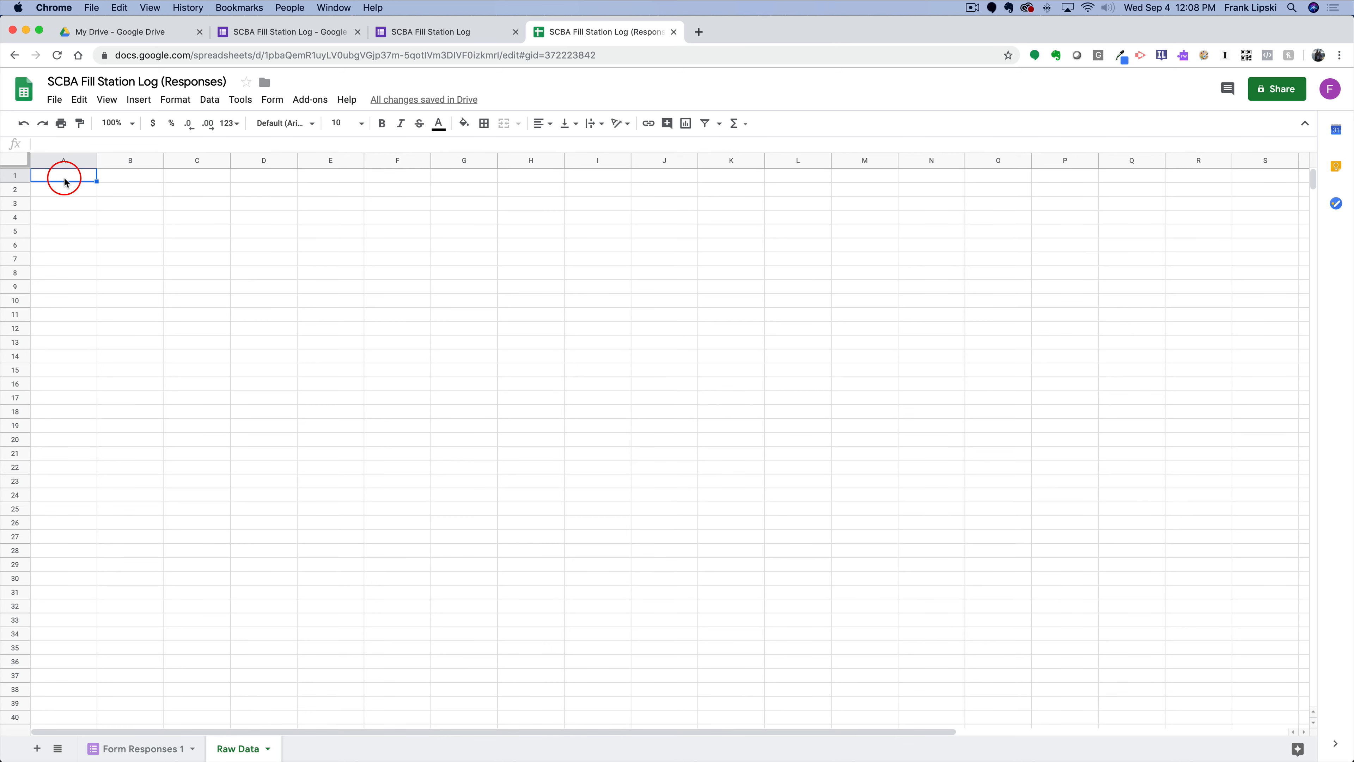
text(Bottle ID)
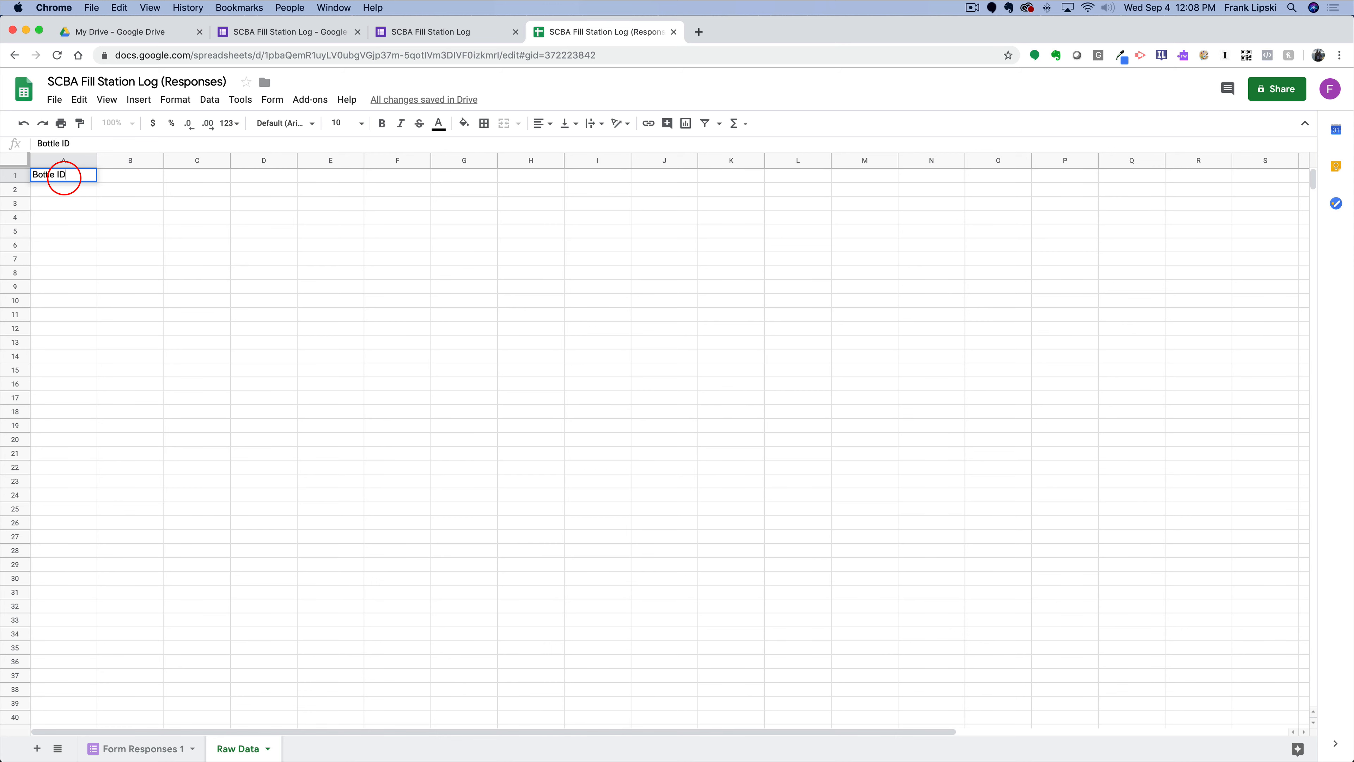
key(Tab)
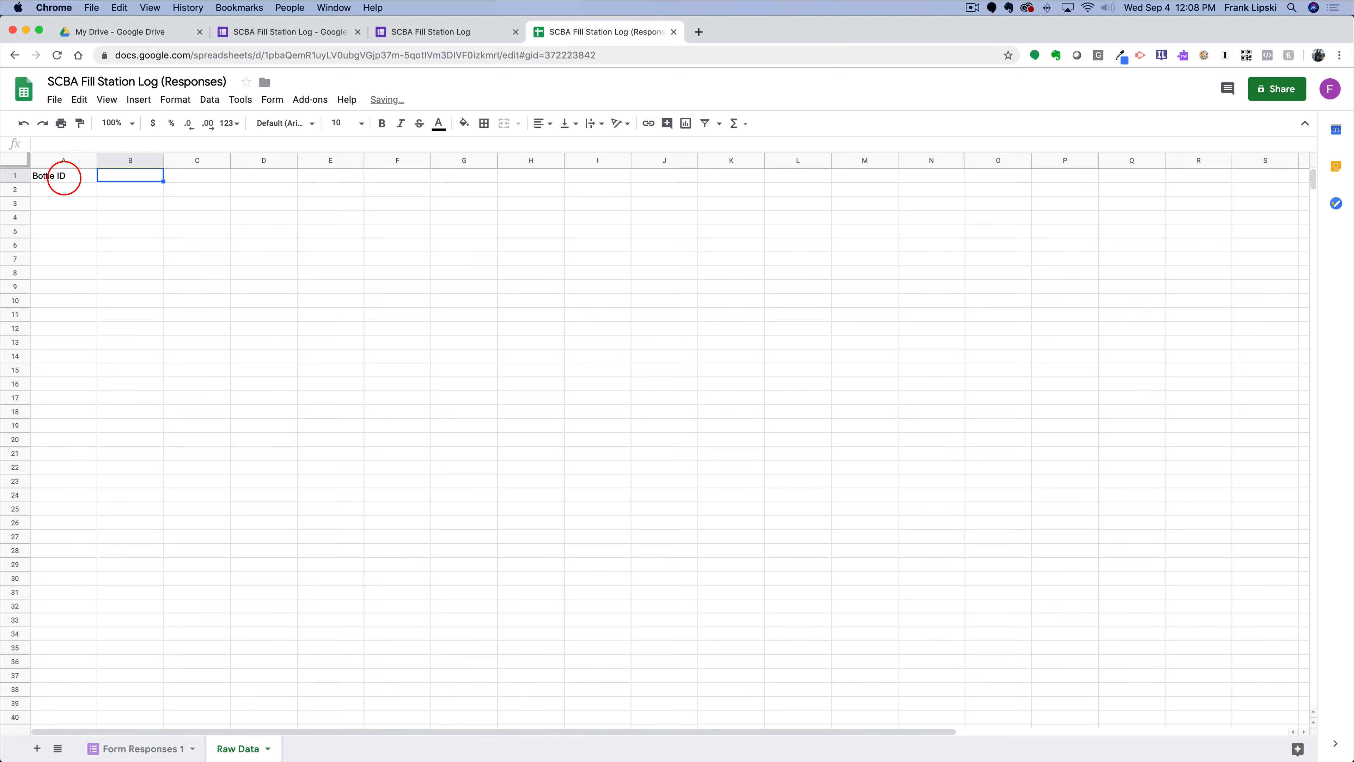
- Widen columns B and C of the Raw Data sheet and start a header in cell B1 with "Serial"
click(45, 190)
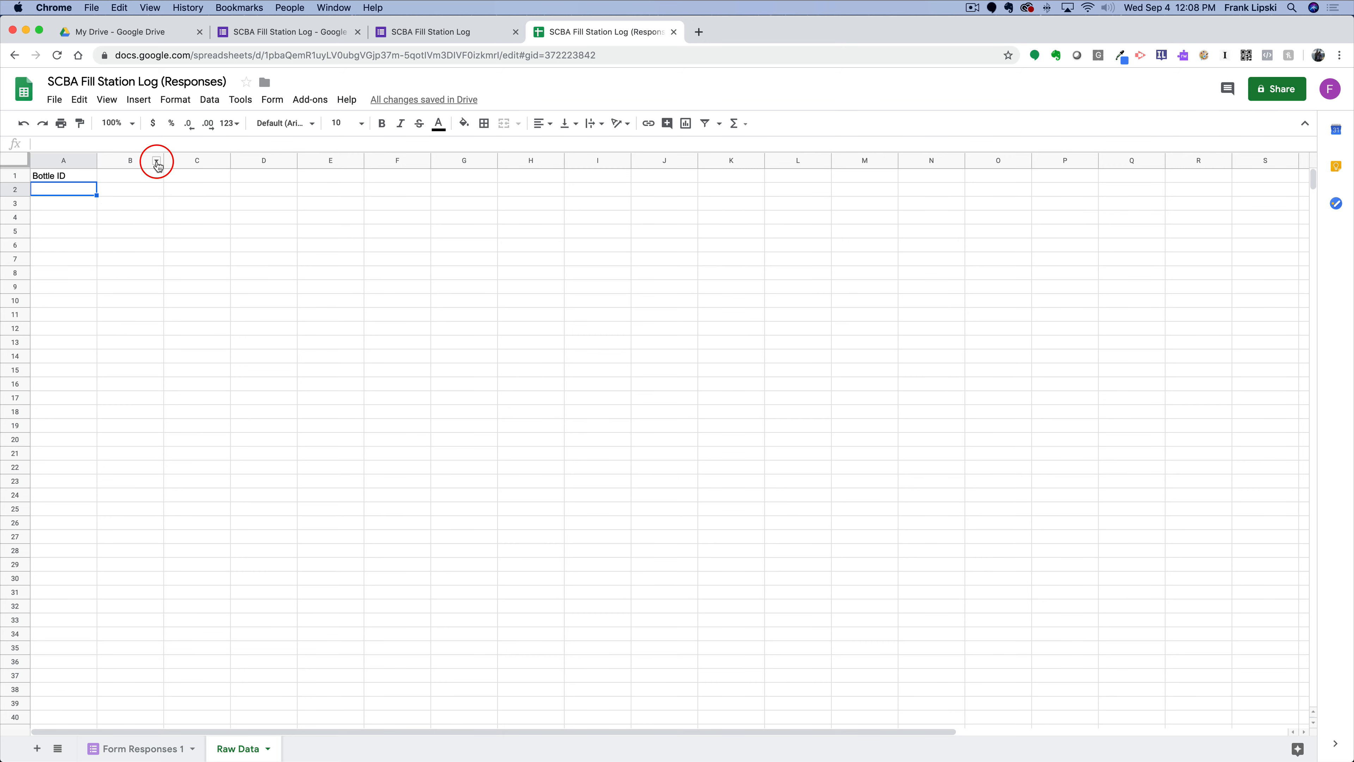
drag(162, 160, 417, 160)
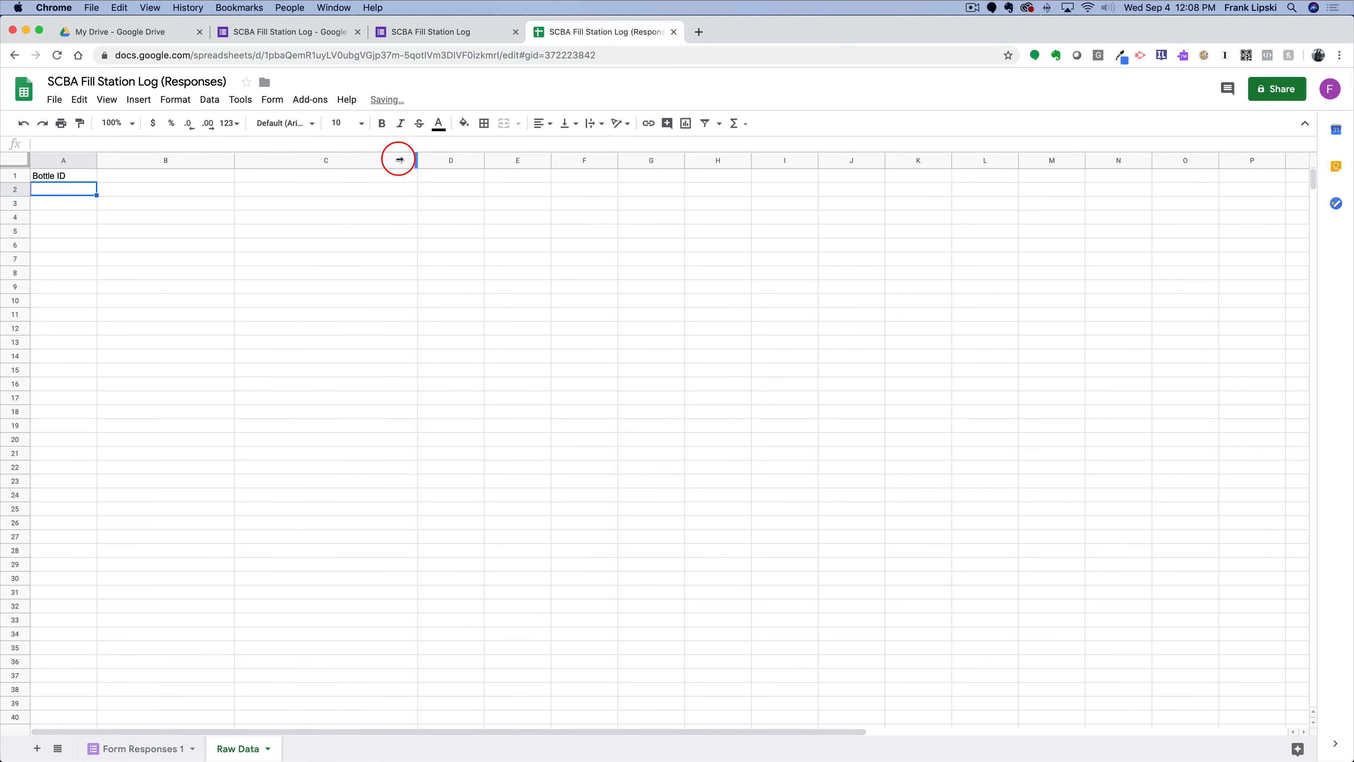
click(163, 179)
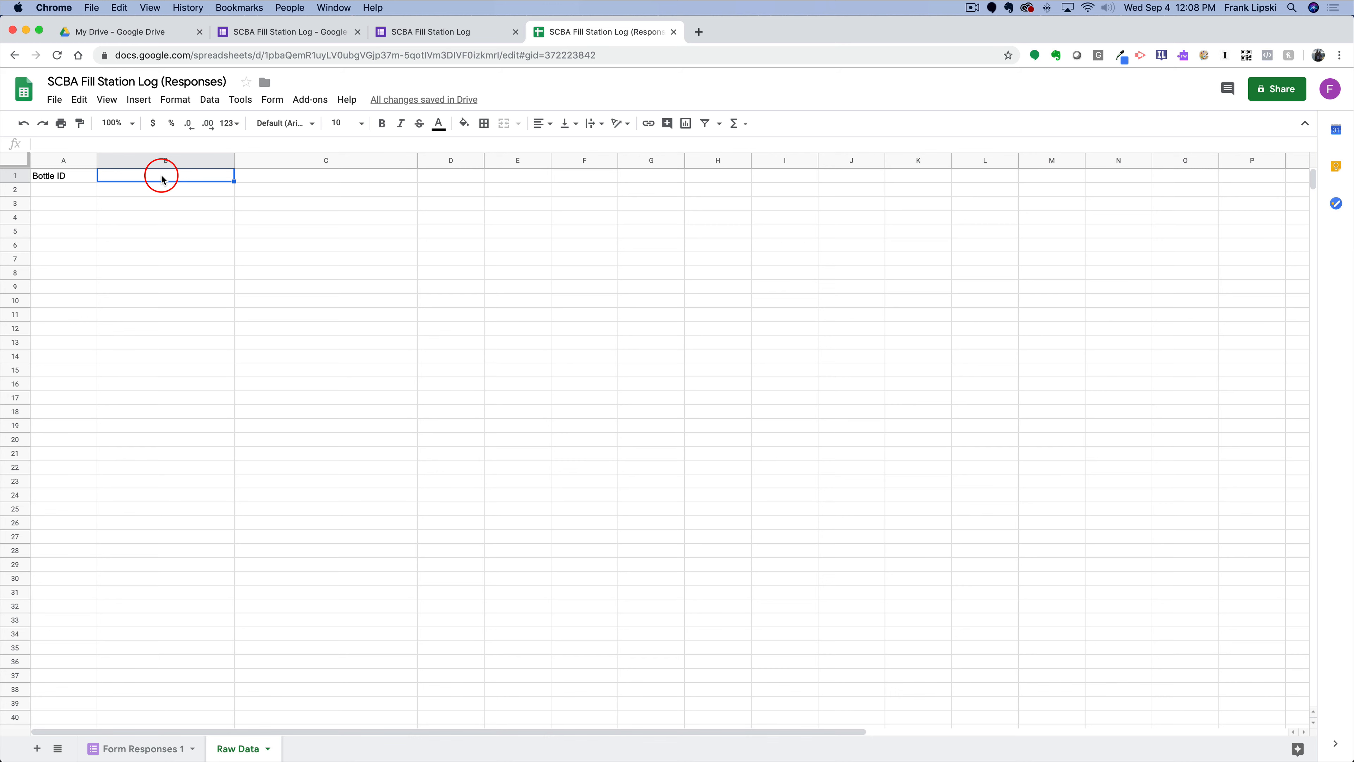
text(Serial)
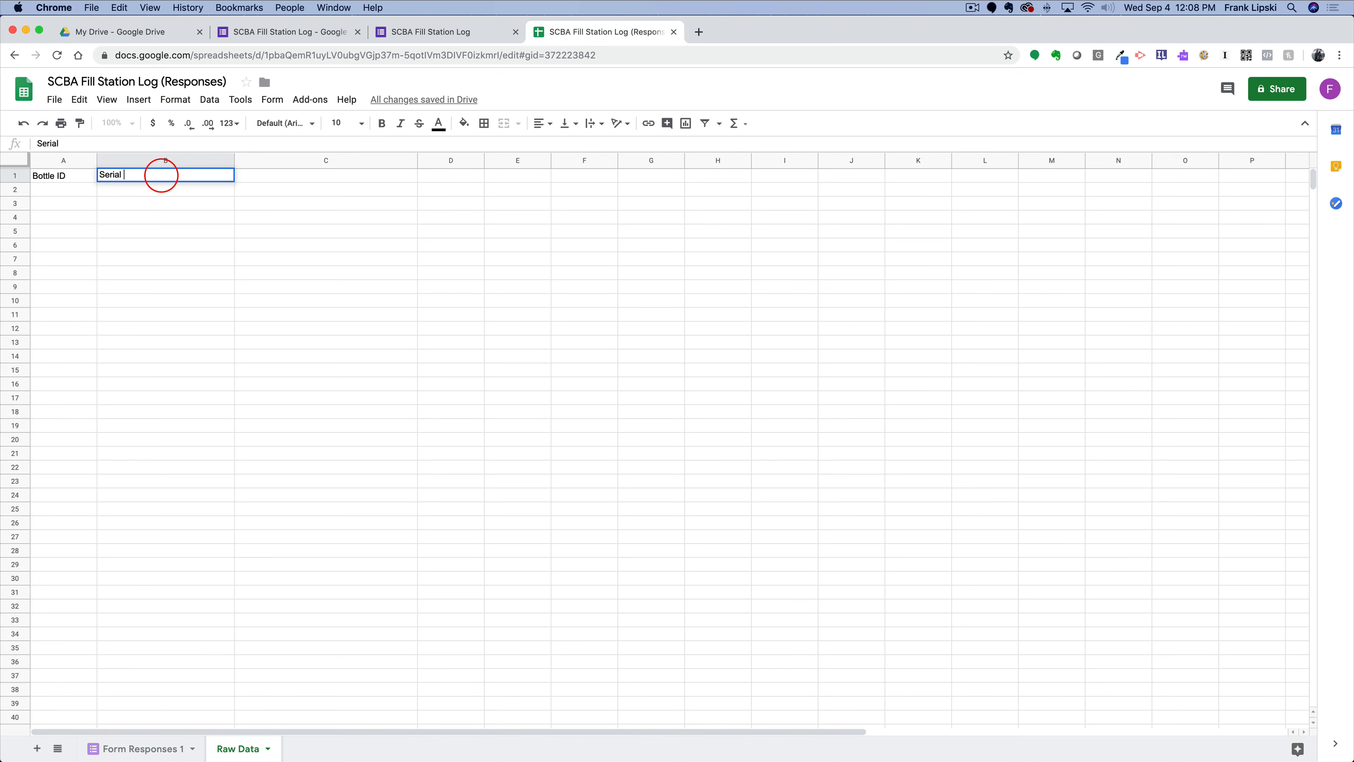
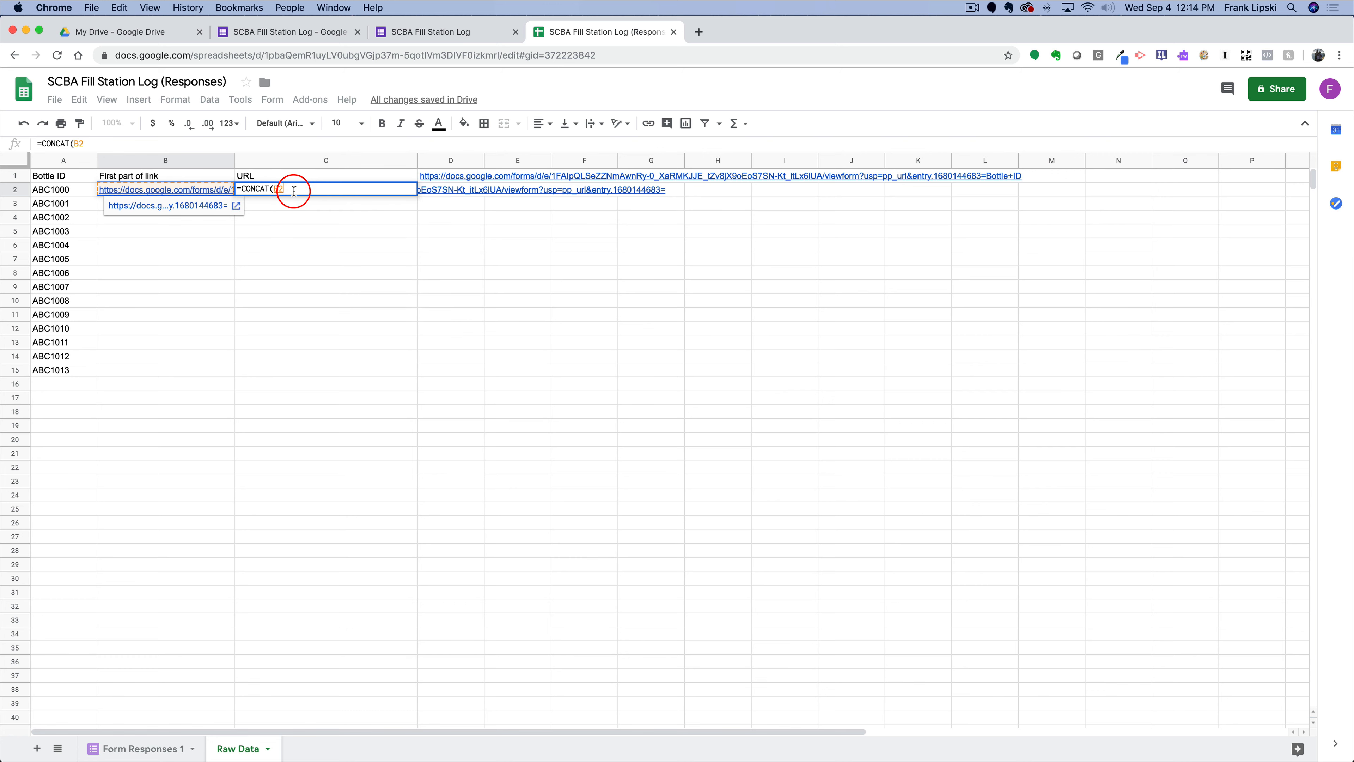
- Complete the formula =CONCAT(B2,A2) in cell C2 to join the first part of the link with the Bottle ID
text(,)
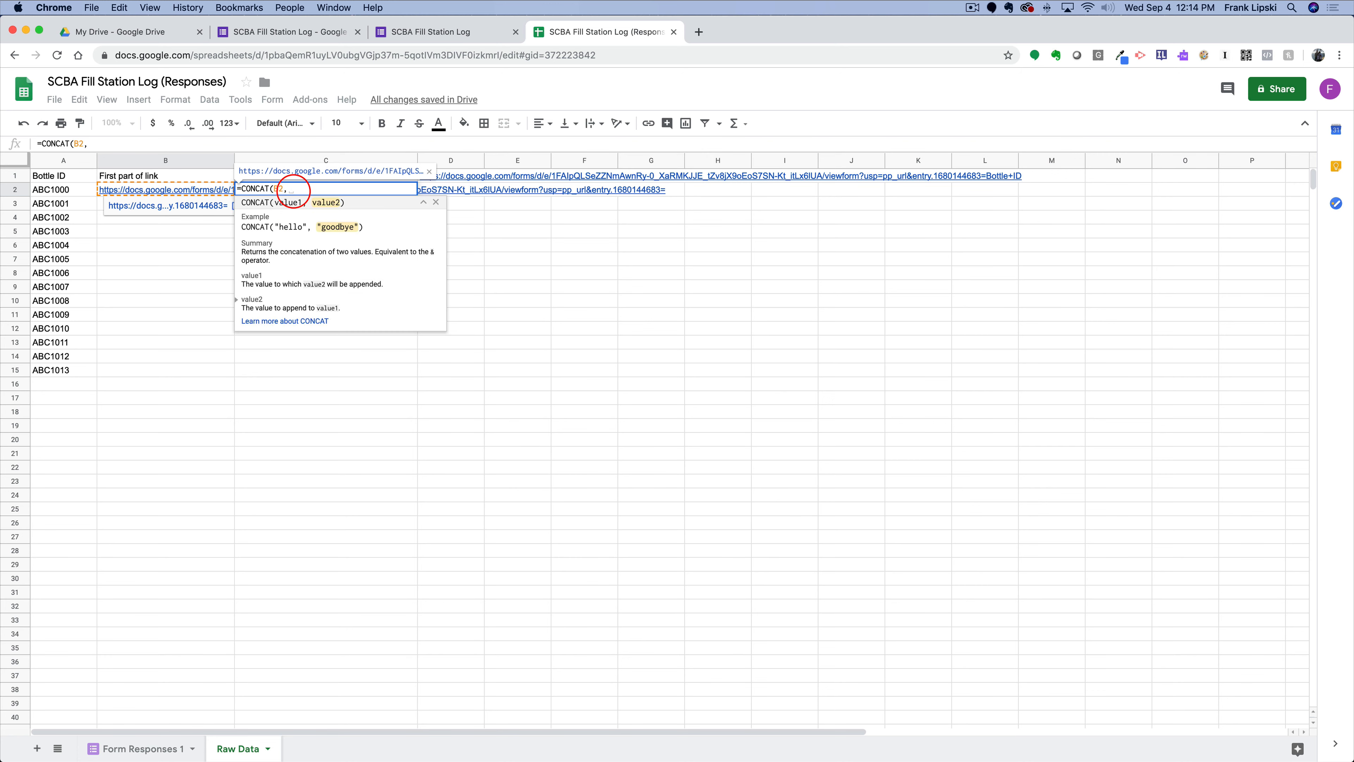
click(48, 189)
text())
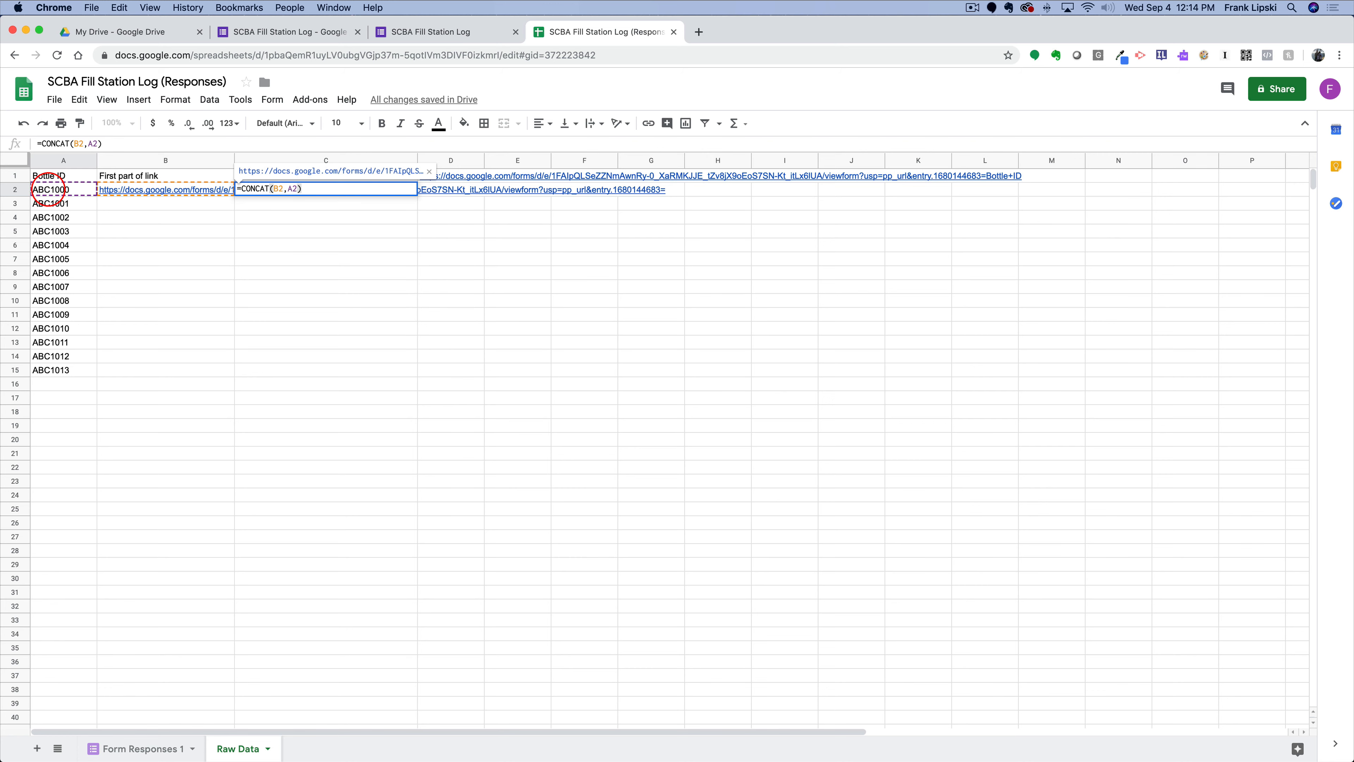
key(Return)
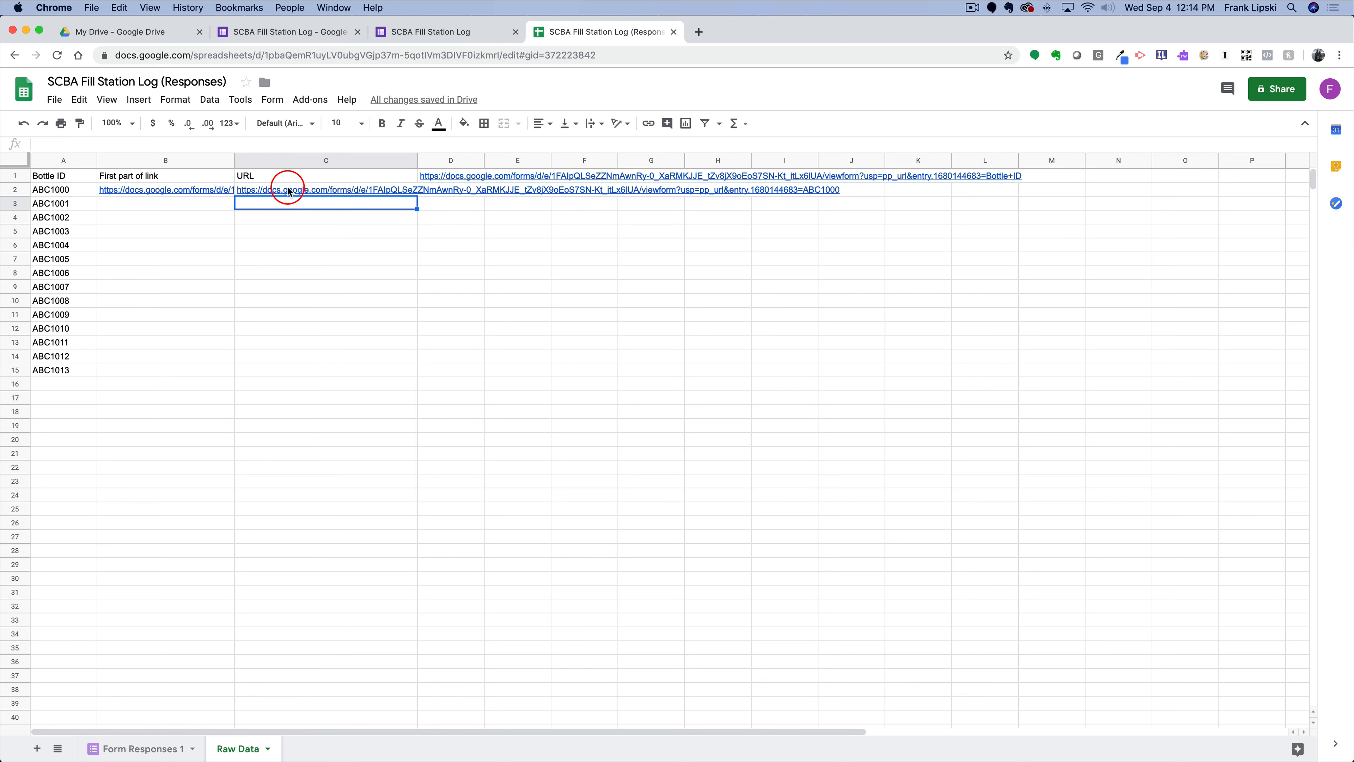
- Open the combined URL in C2 to check the form's prefilled Bottle ID, and return to the responses spreadsheet
mouse_move(255, 193)
mouse_move(397, 193)
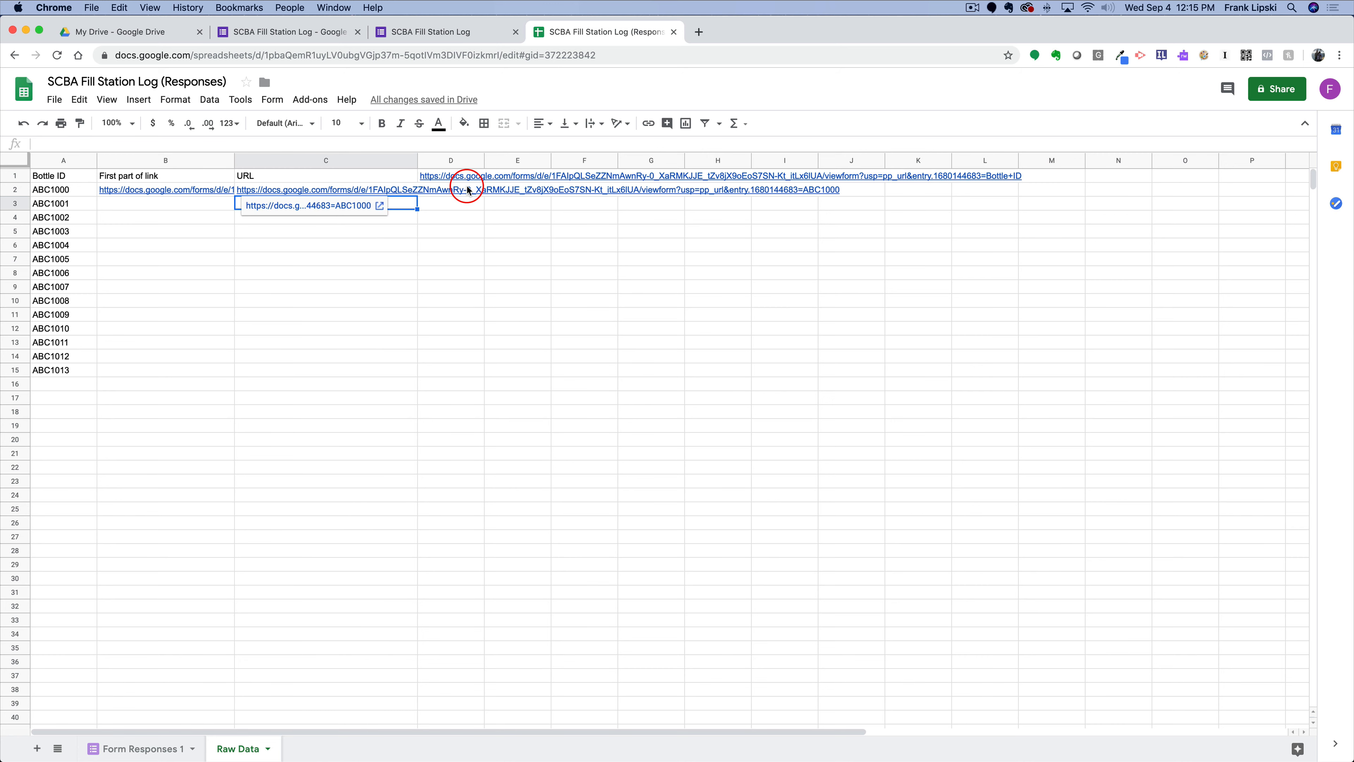
click(469, 313)
click(292, 191)
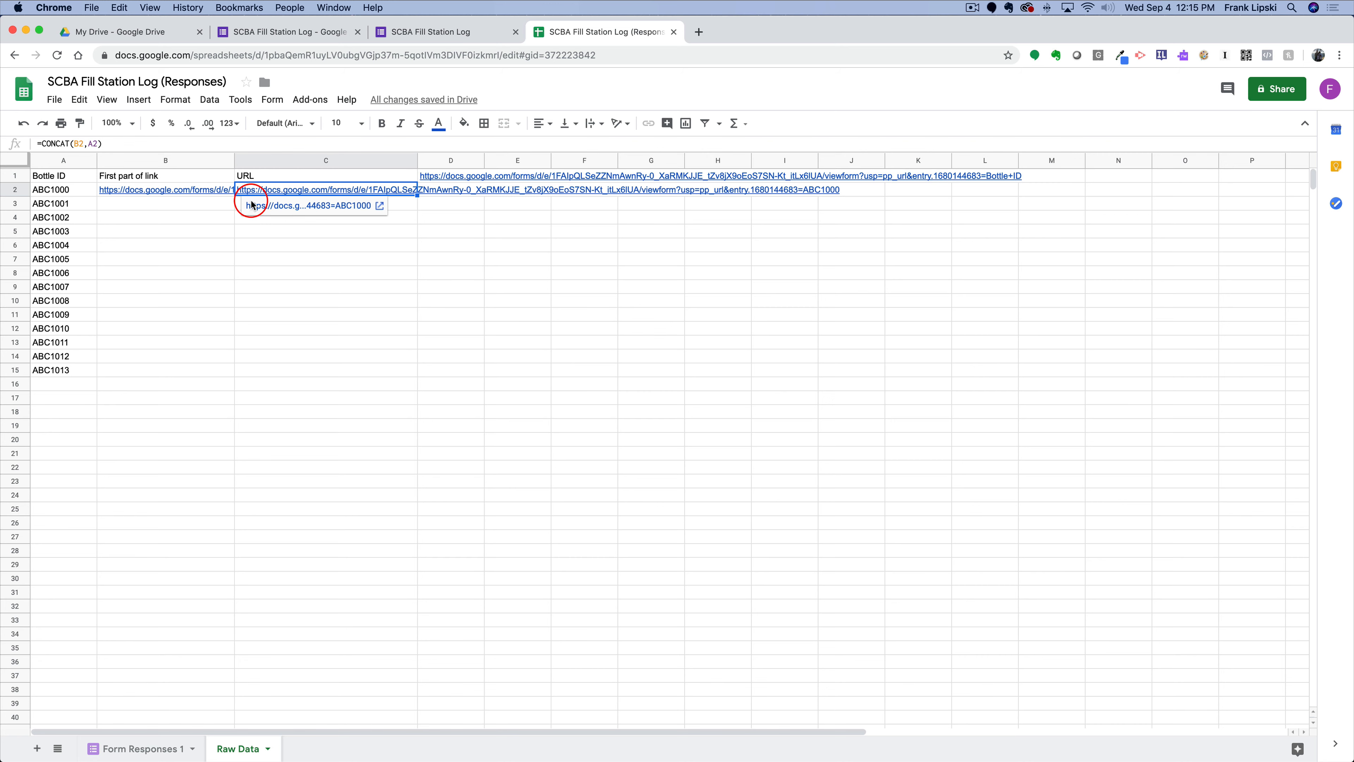
click(454, 274)
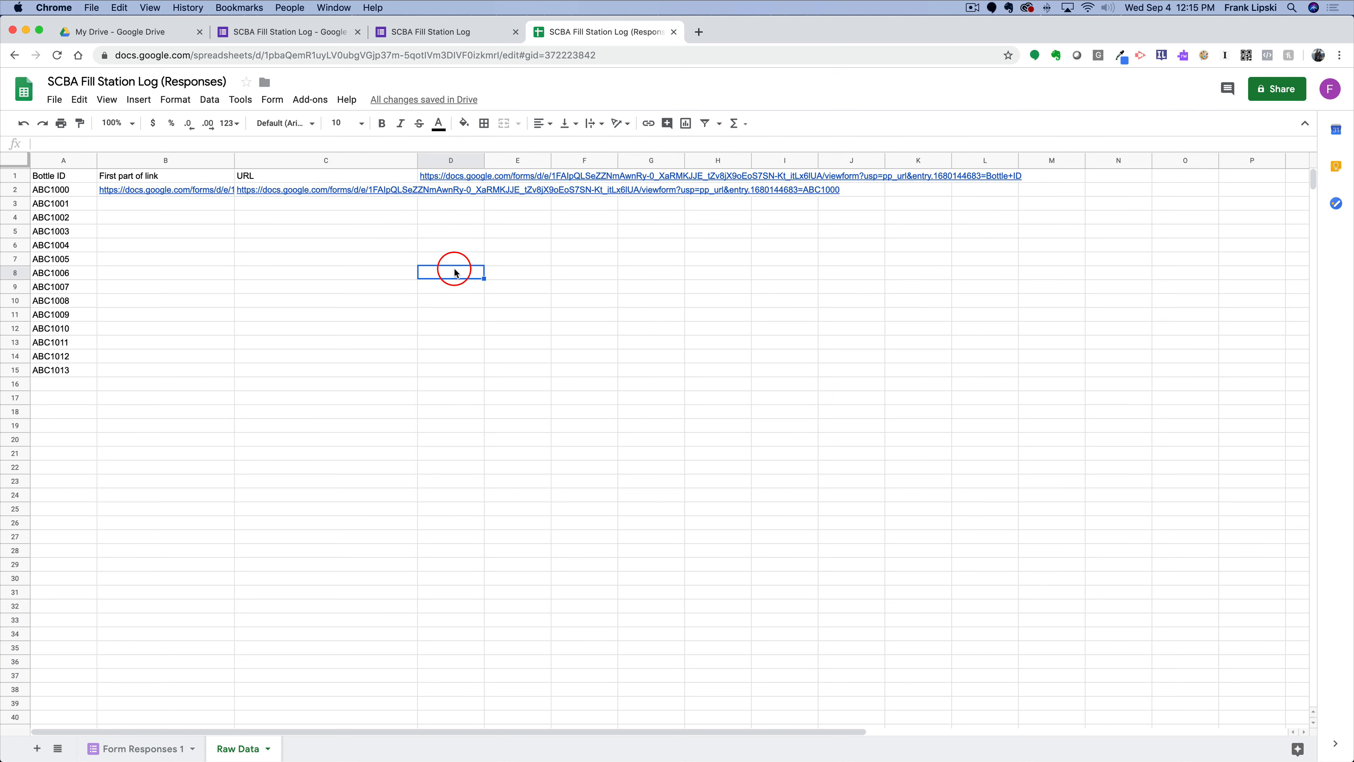
click(311, 191)
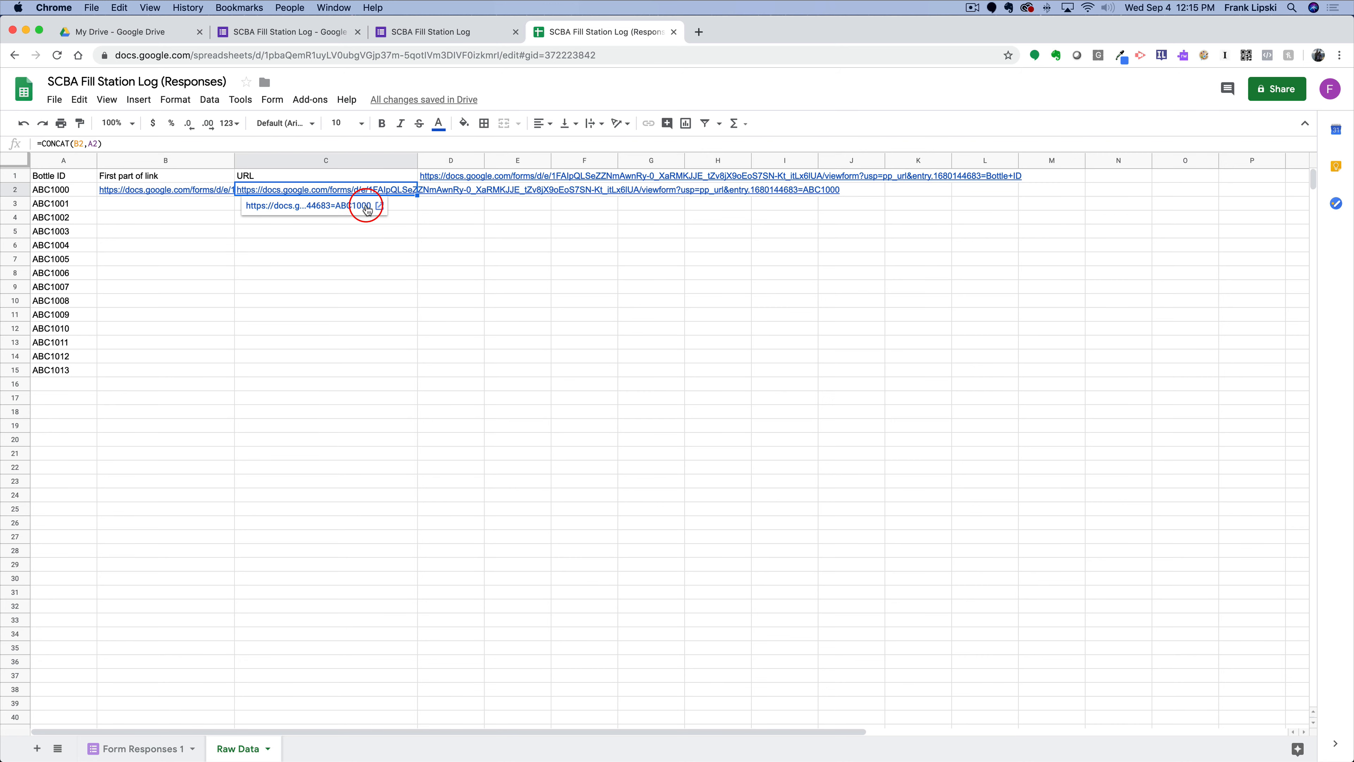
click(381, 207)
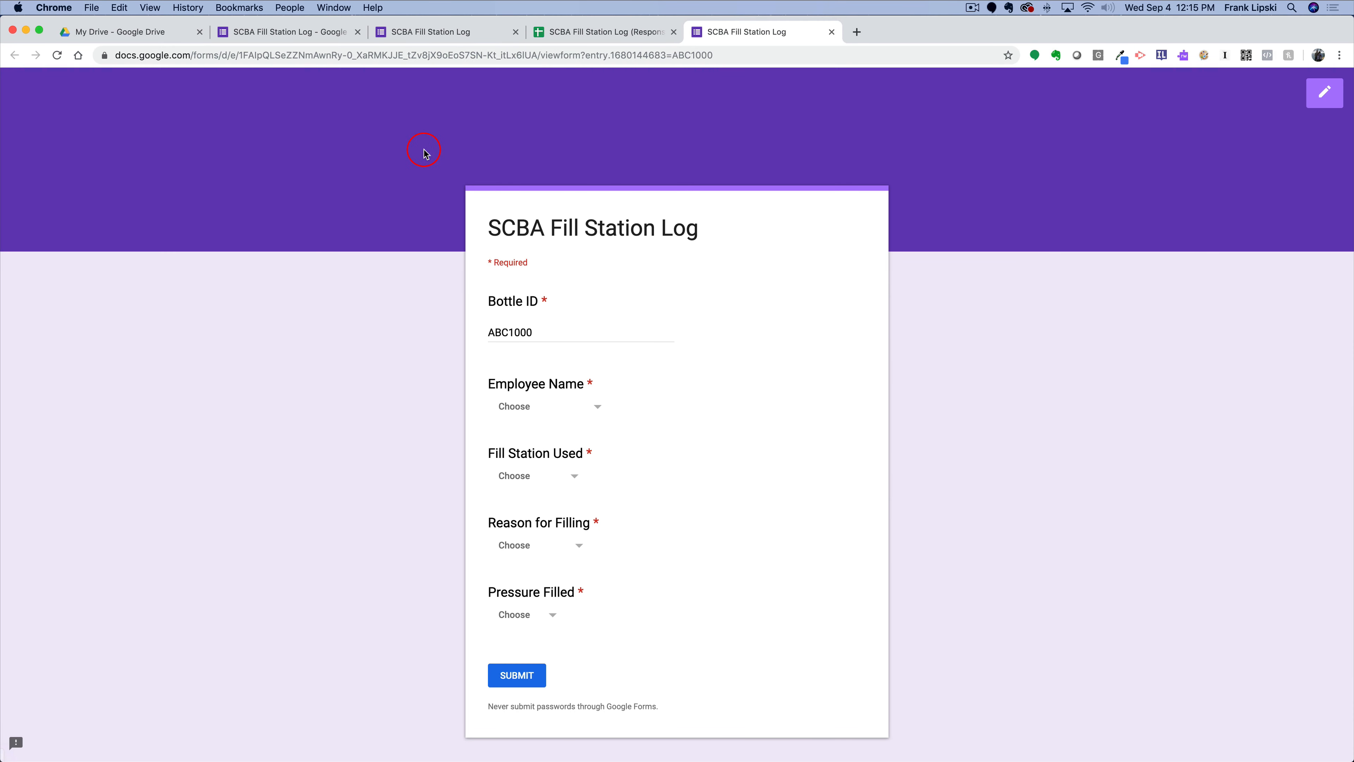
scroll(374, 388, down, 2)
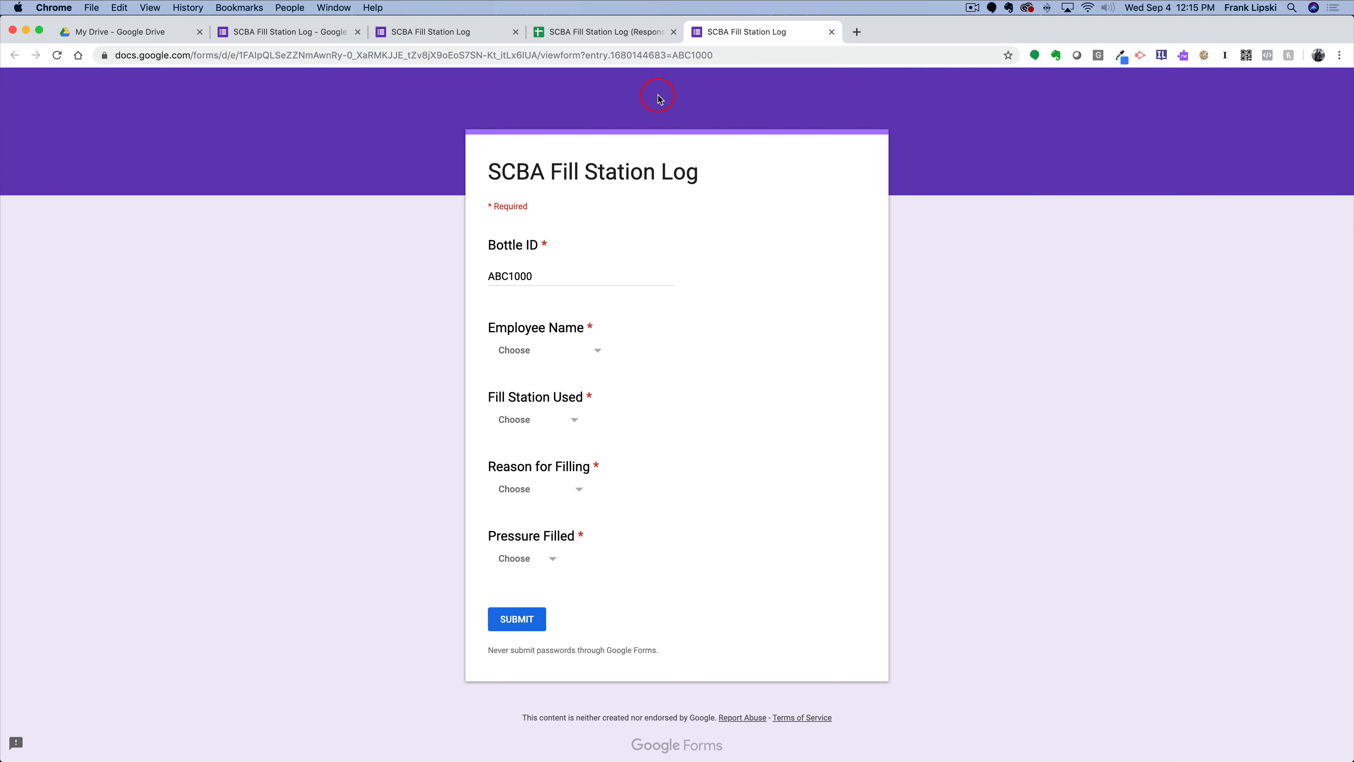
click(574, 31)
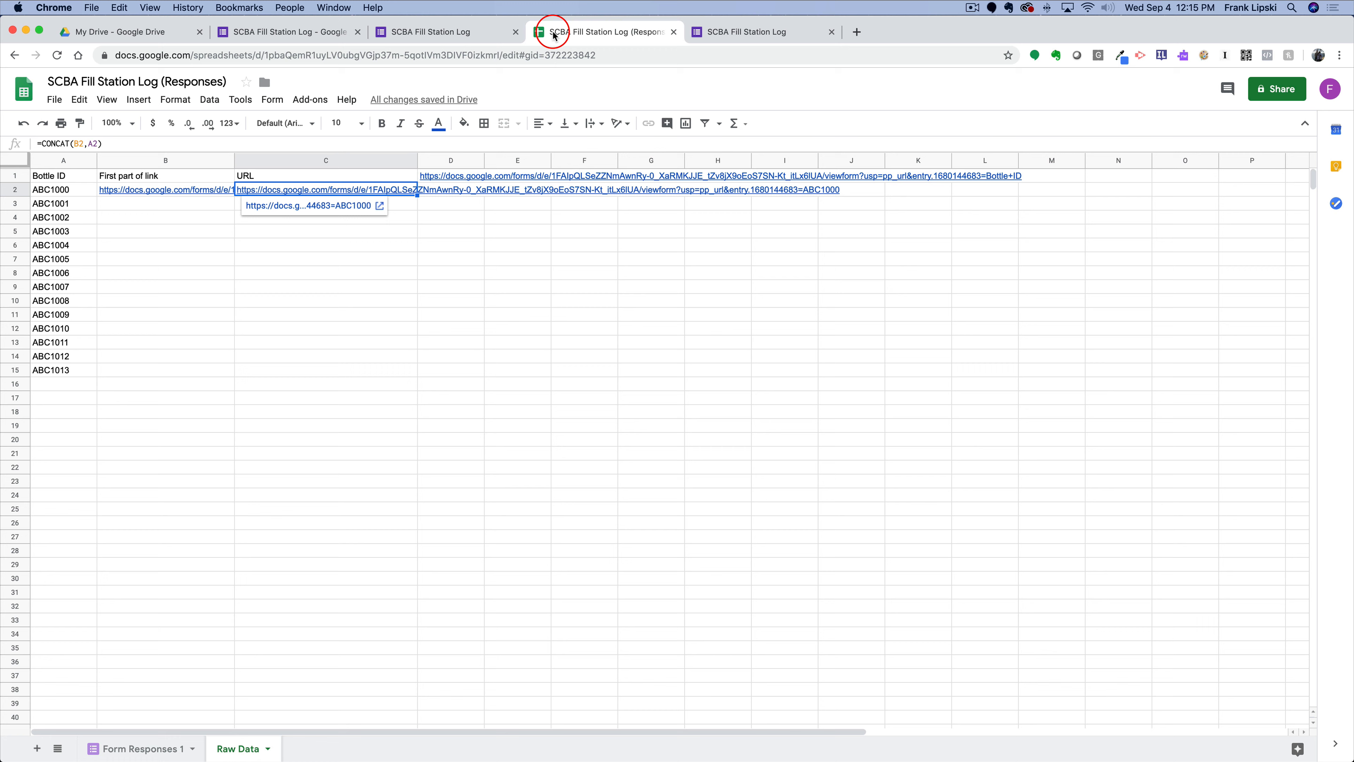
- Fill the link prefix and URL formula in B2:C2 down to row 15 for all listed Bottle IDs
click(355, 318)
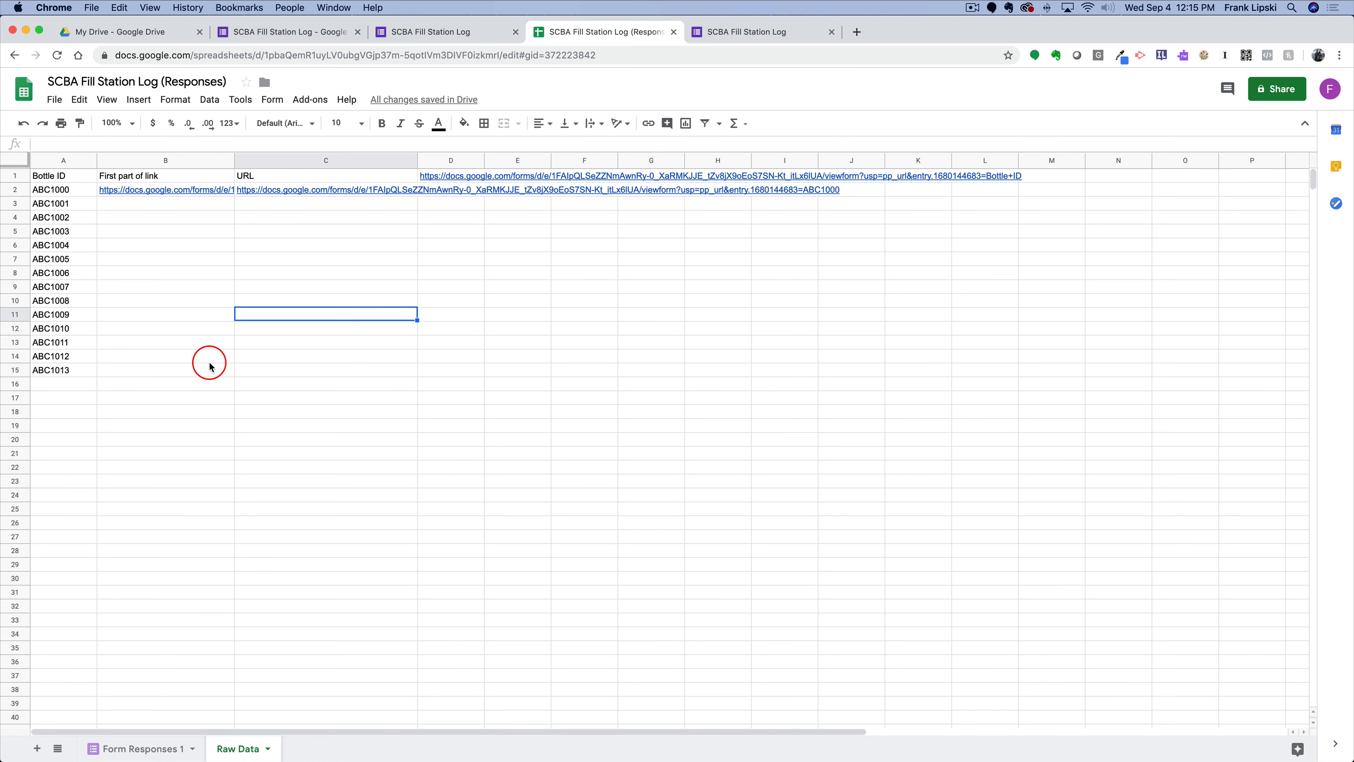
drag(160, 190, 287, 191)
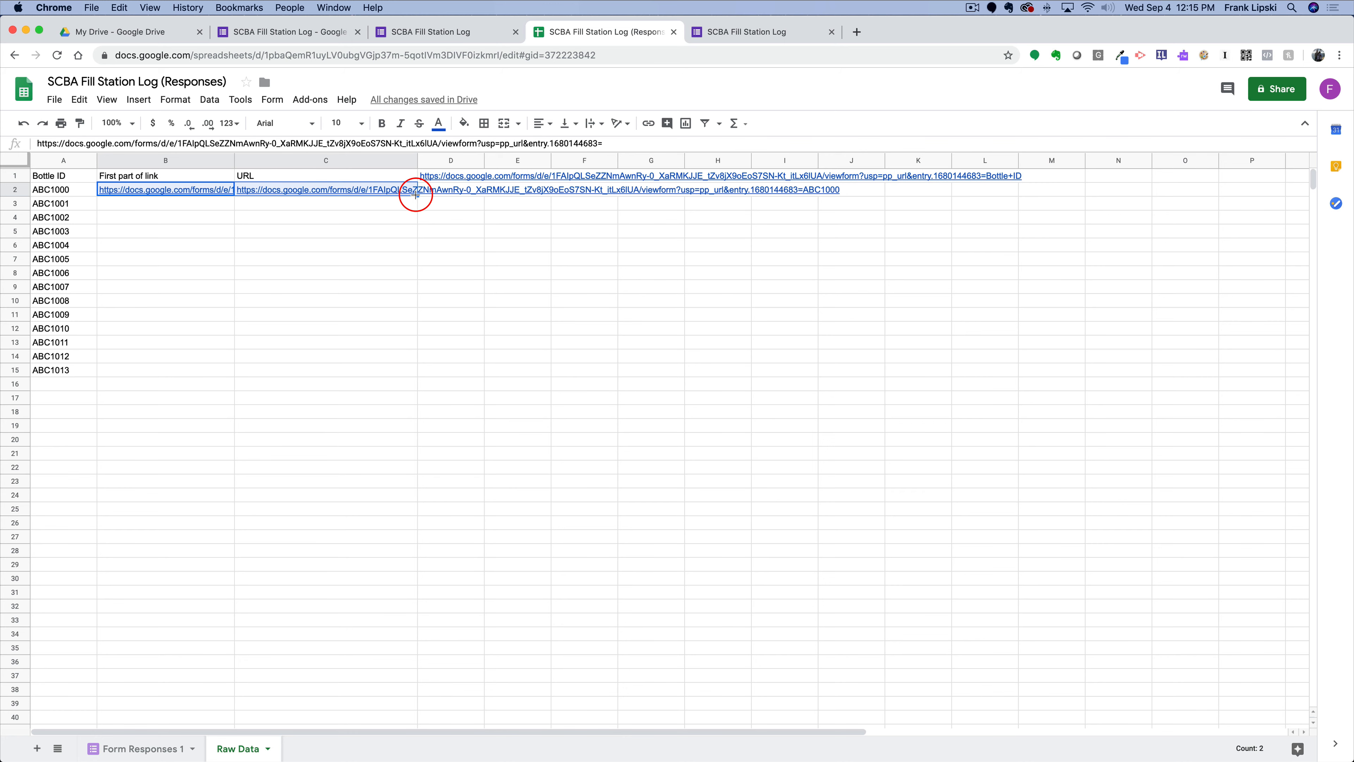
drag(416, 194, 415, 372)
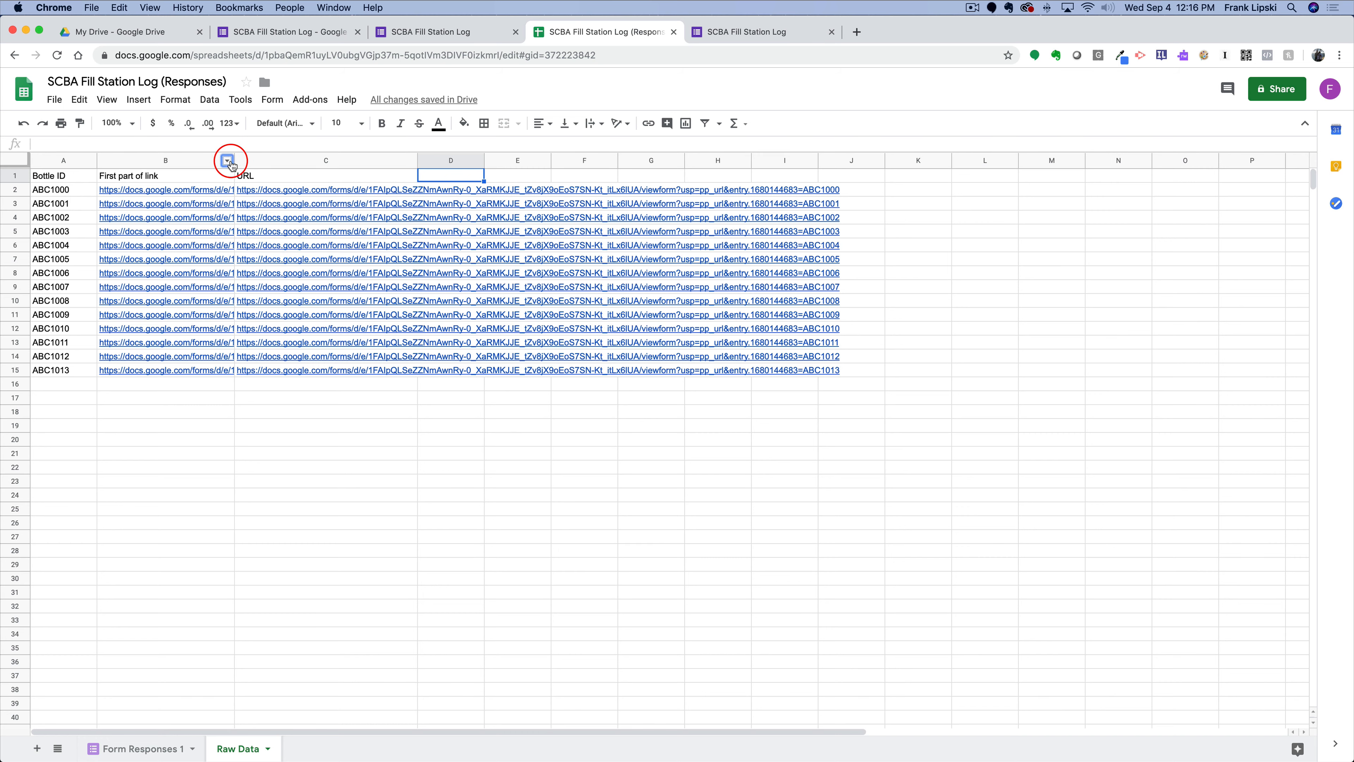
- Narrow the "First part of link" column
click(227, 160)
click(255, 152)
click(248, 141)
click(324, 441)
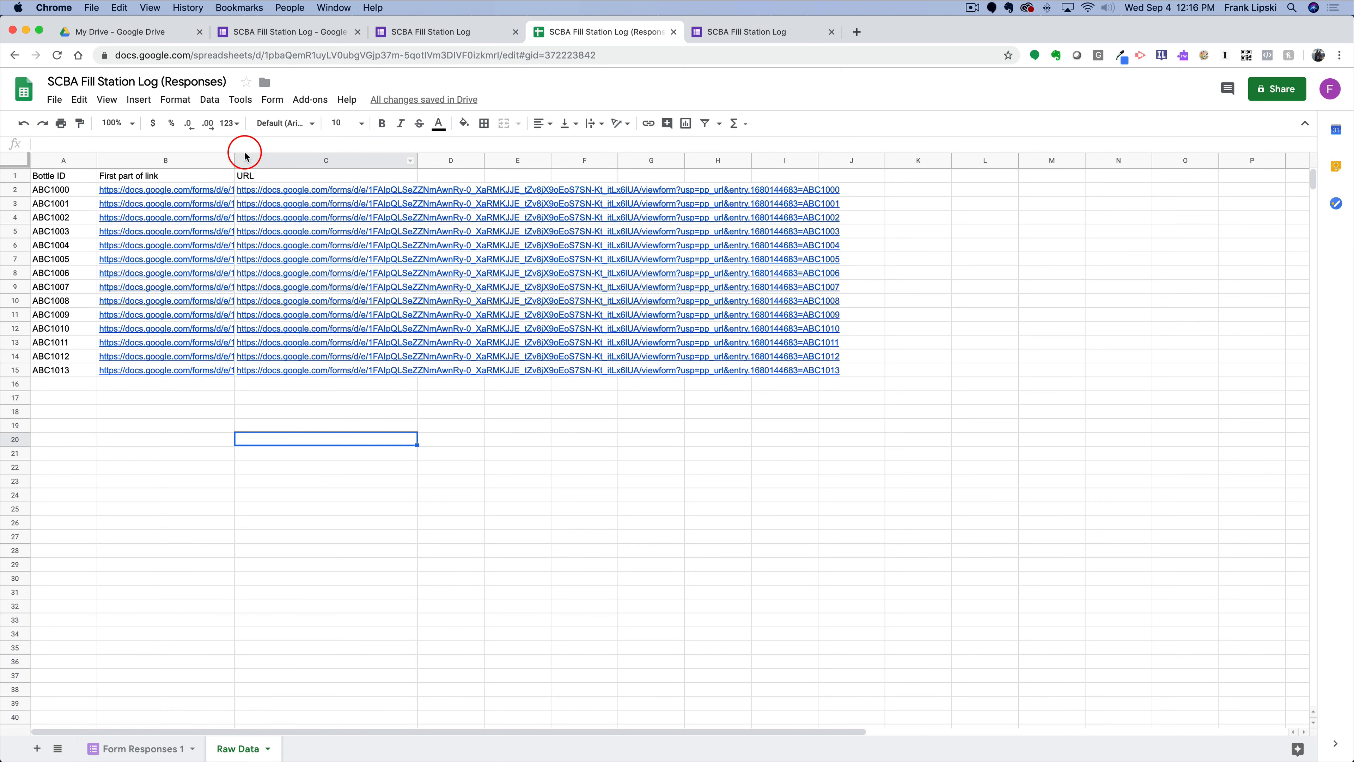
drag(235, 158, 192, 160)
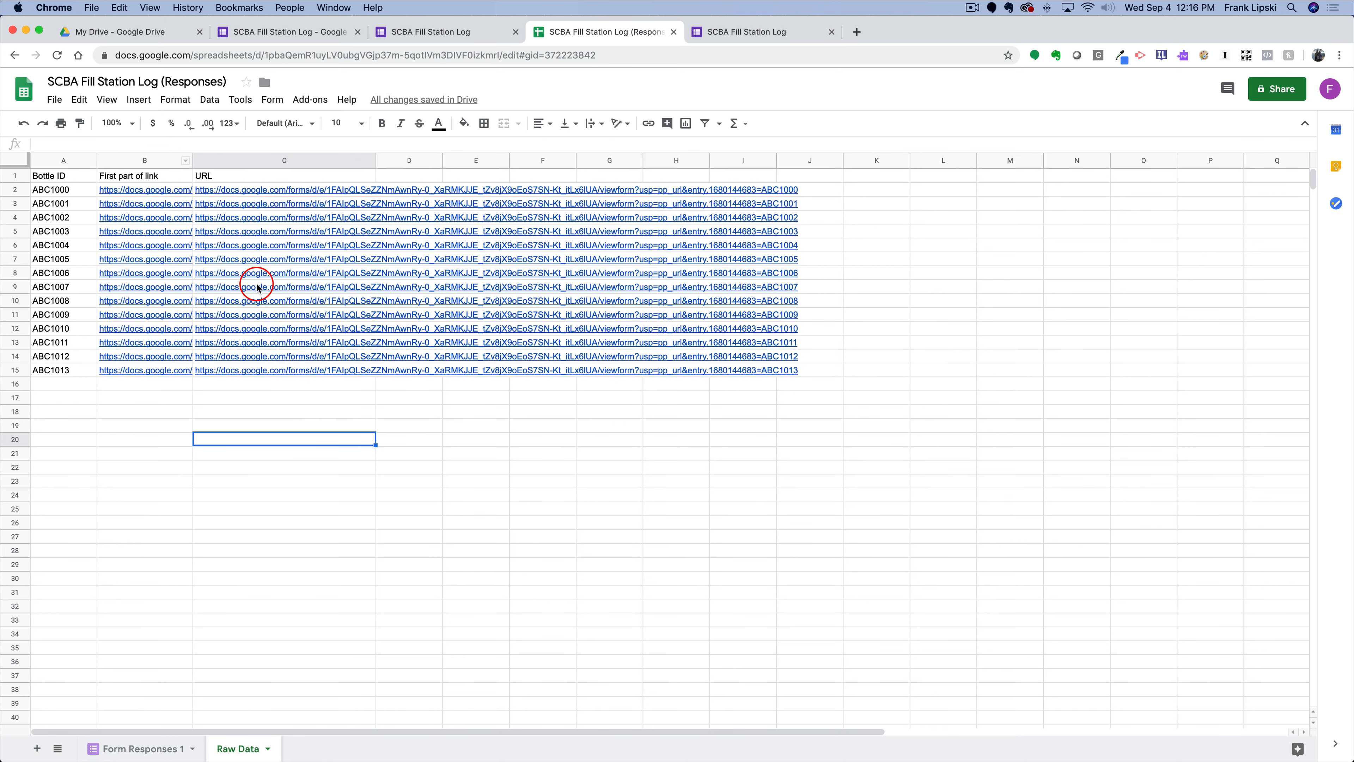
- Open the URL generated for bottle ABC1009 to check its form link
mouse_move(302, 212)
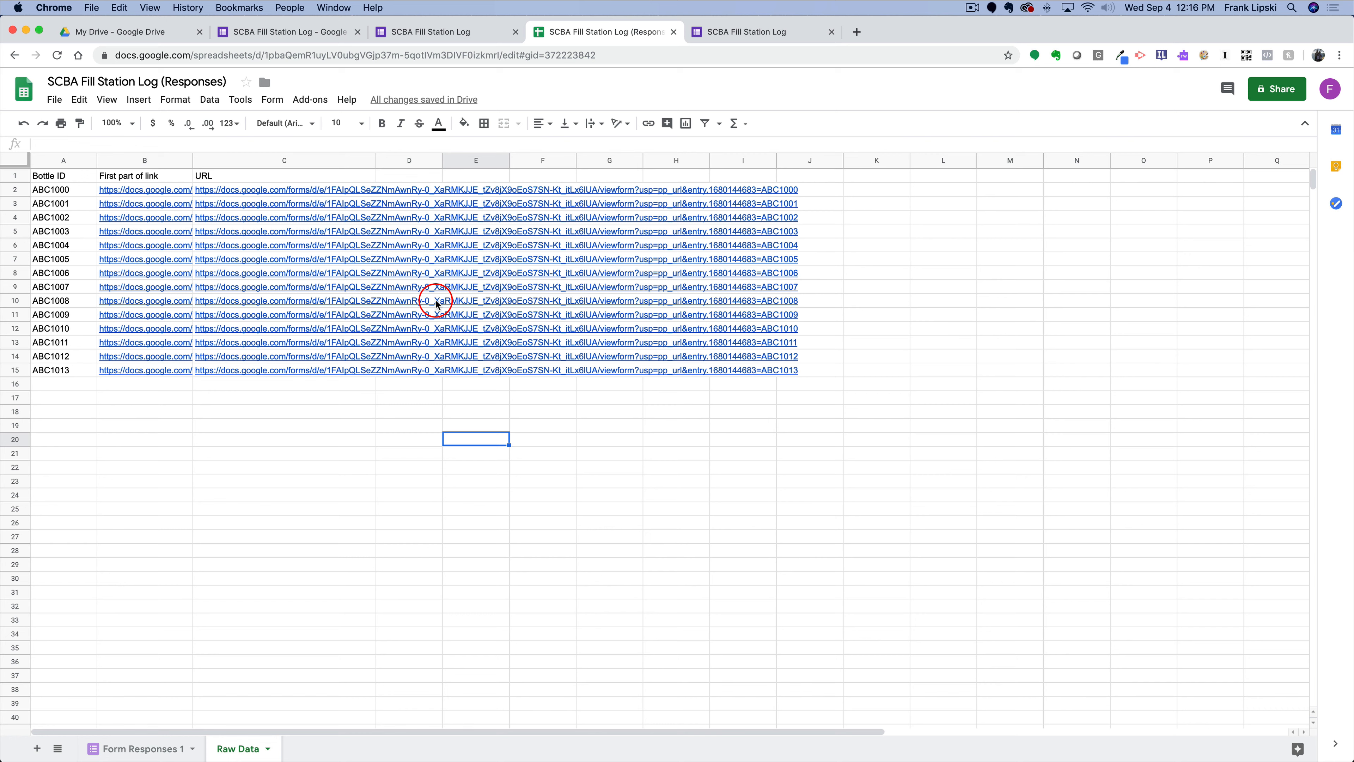
click(410, 507)
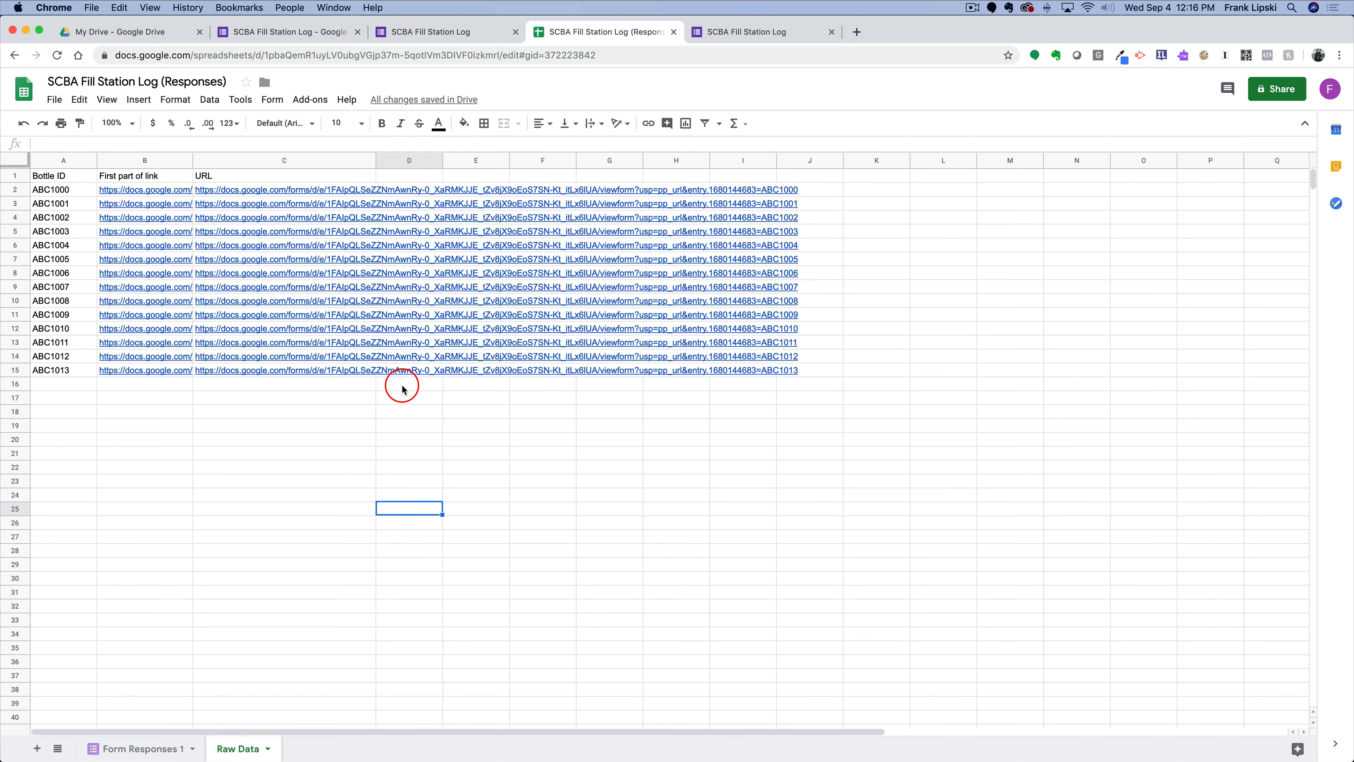
mouse_move(386, 315)
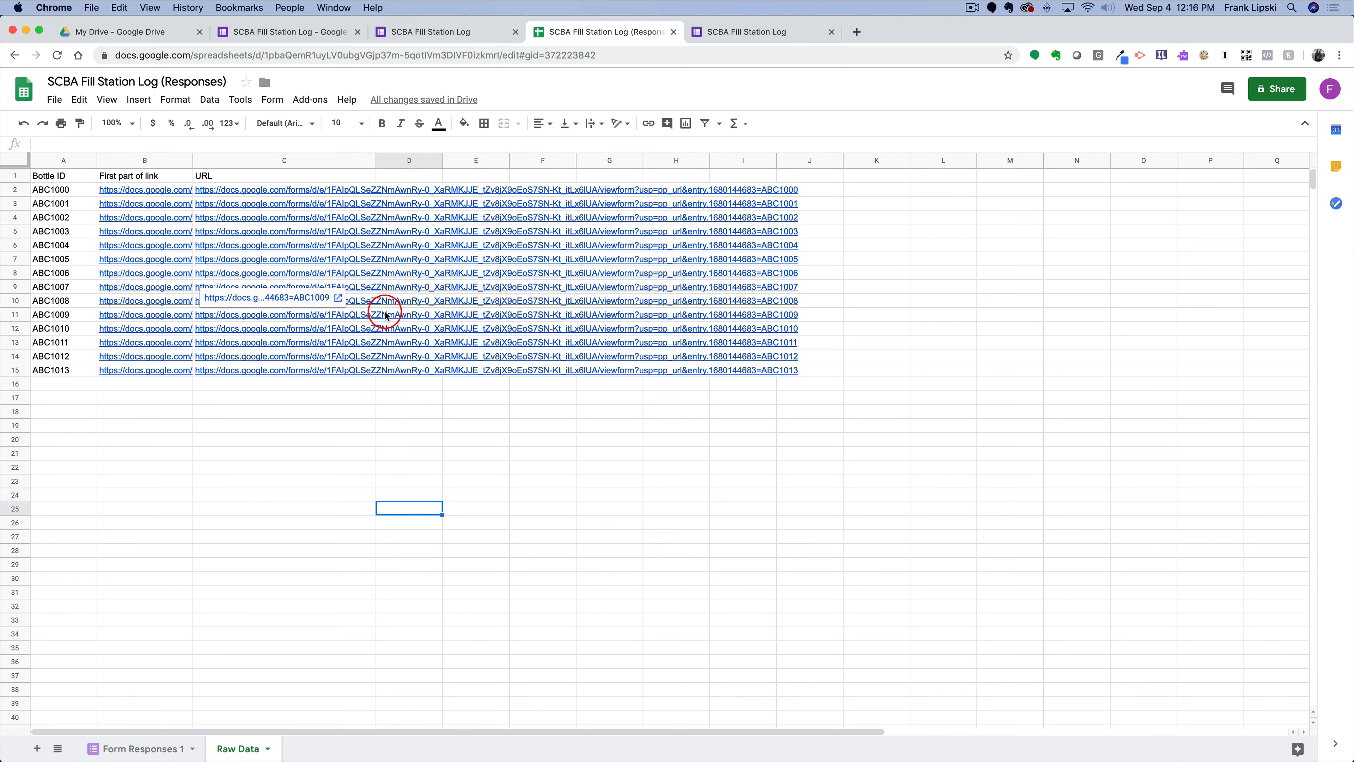
click(339, 300)
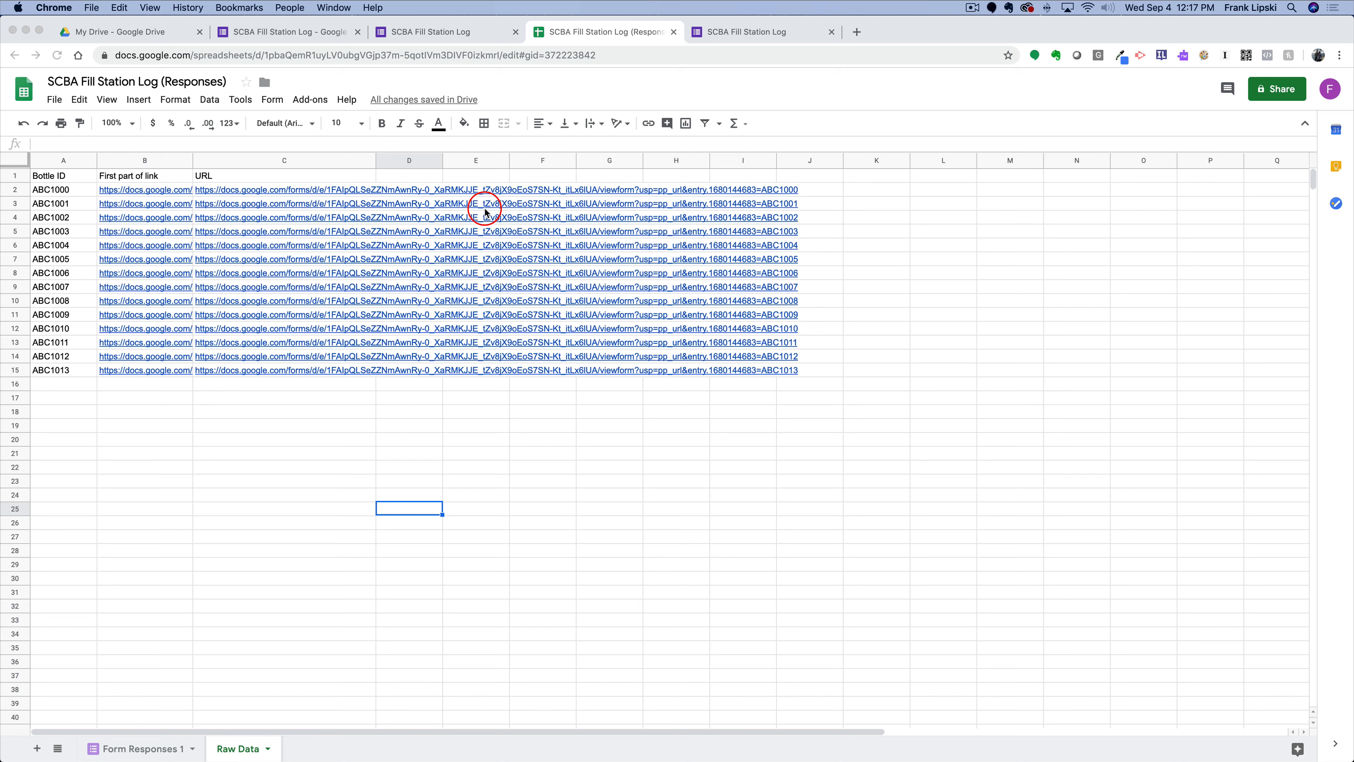
- Search the available spreadsheet add-ons for "qr"
click(306, 102)
click(307, 105)
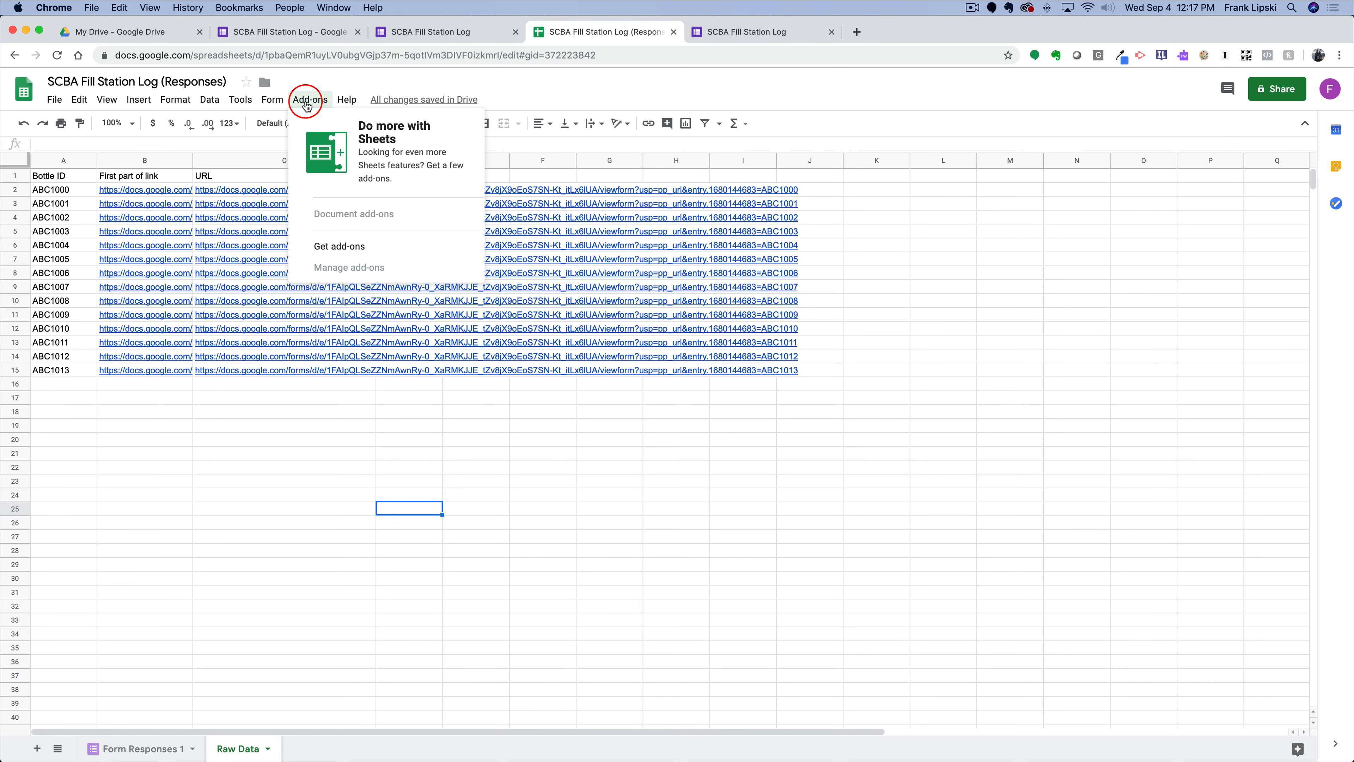
click(331, 247)
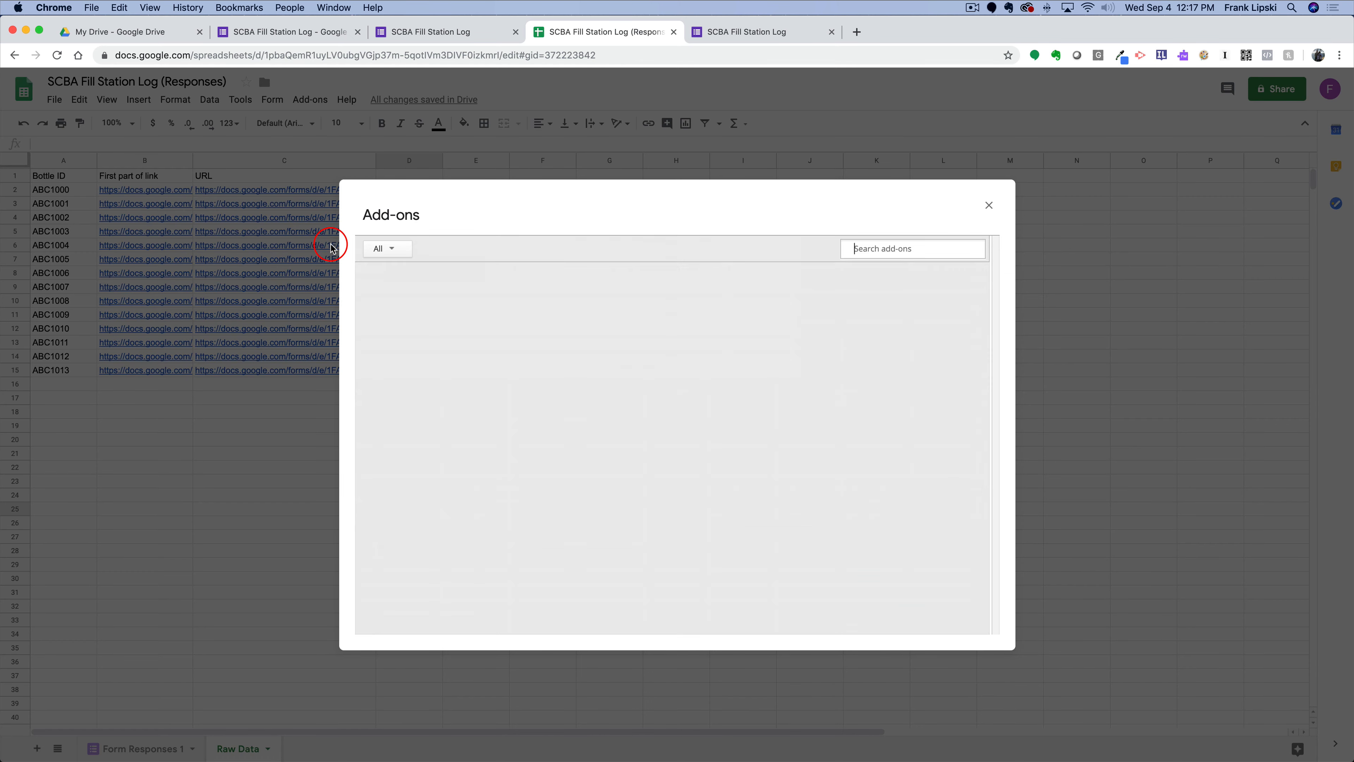
click(868, 250)
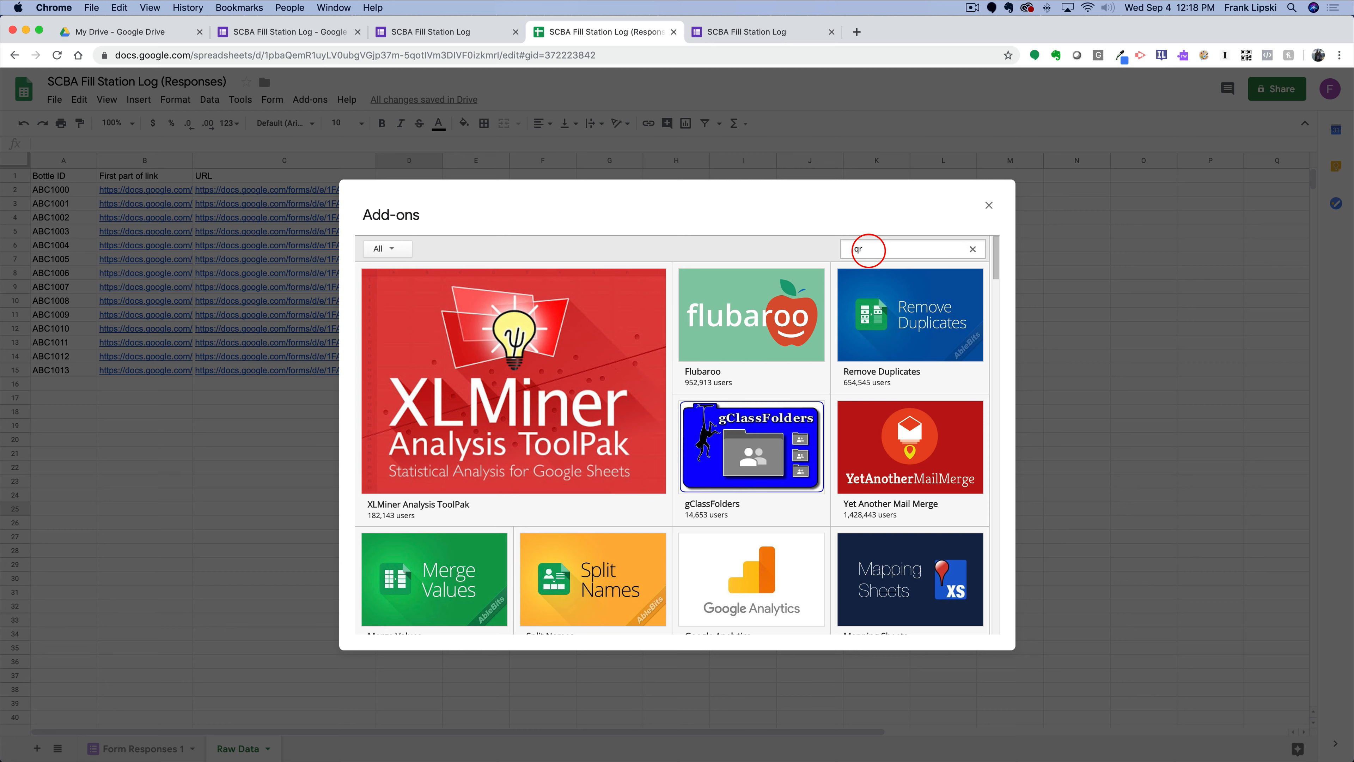
text(qr)
key(Return)
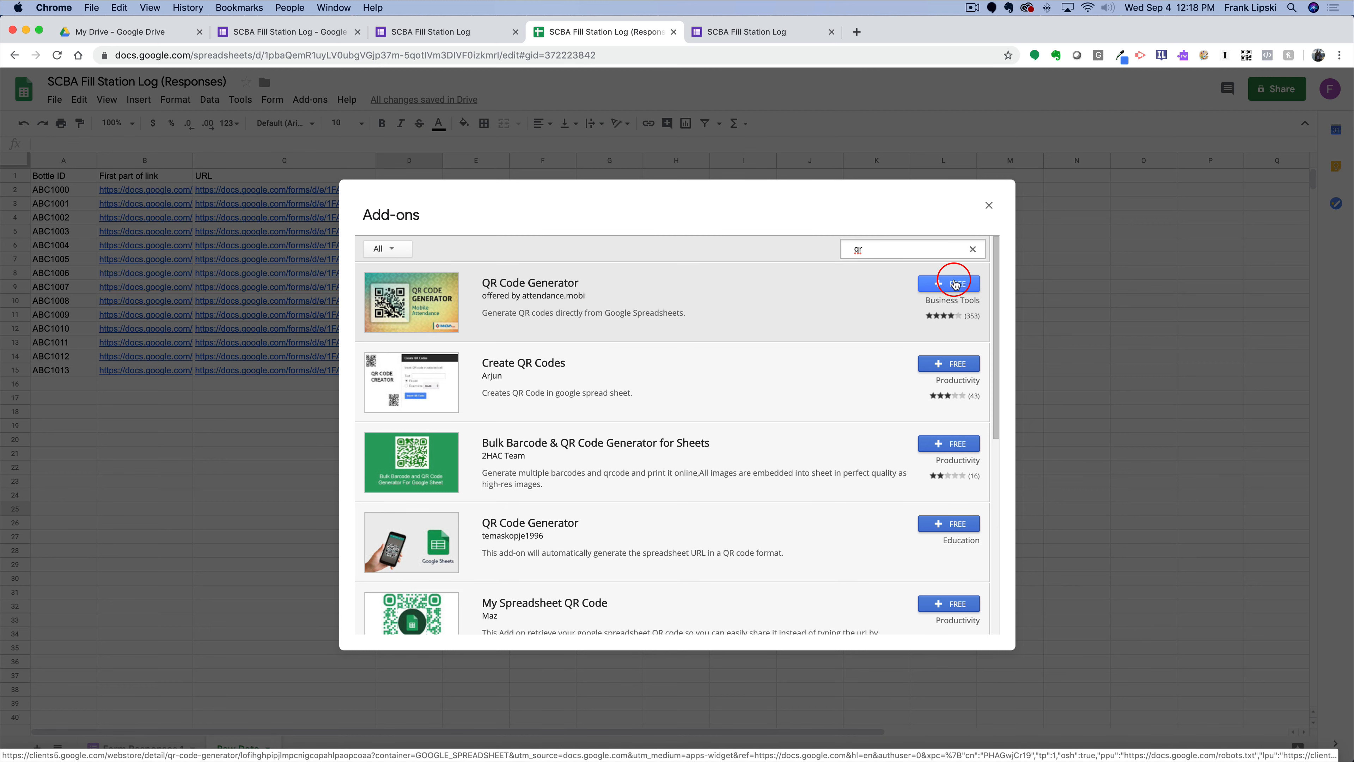
- Install the QR Code Generator add-on offered by attendance.mobi, allow it access to the Google account, and dismiss its introductory notice
click(949, 284)
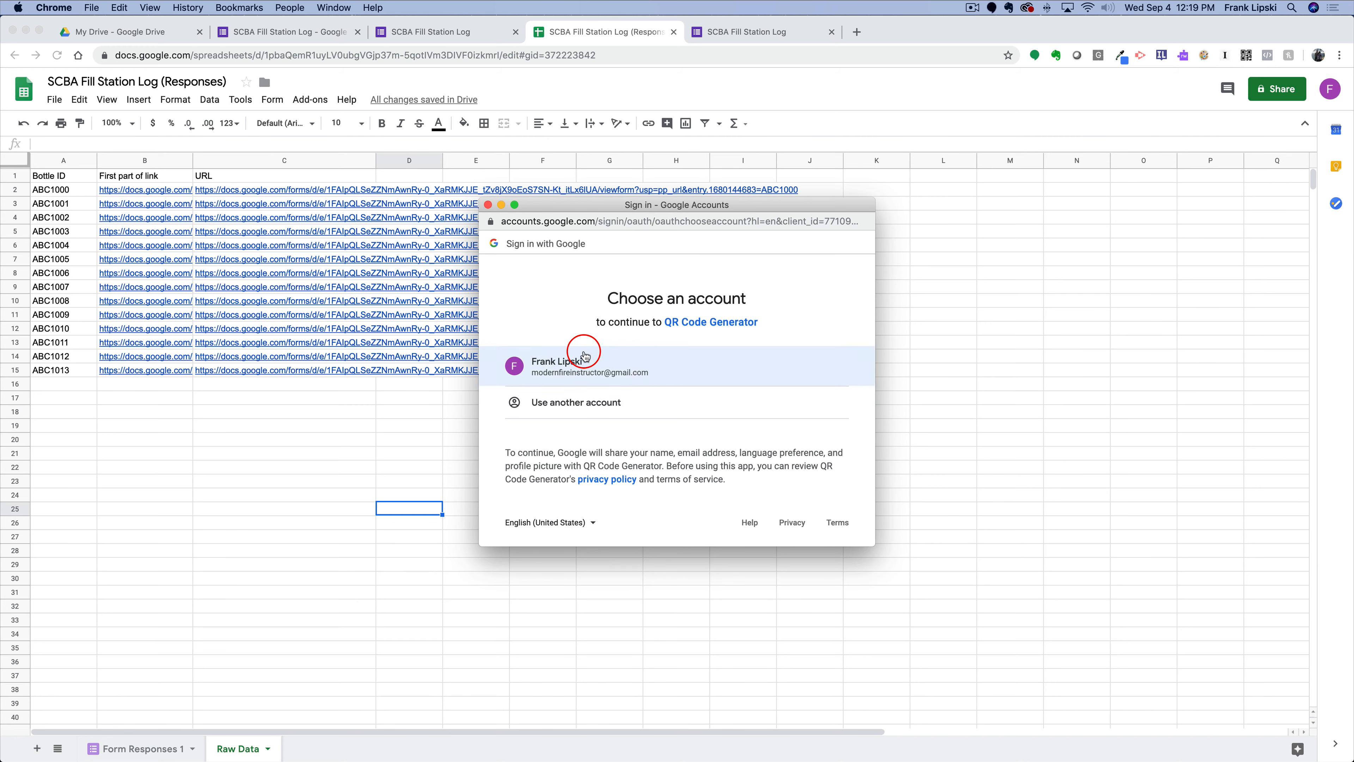
click(570, 364)
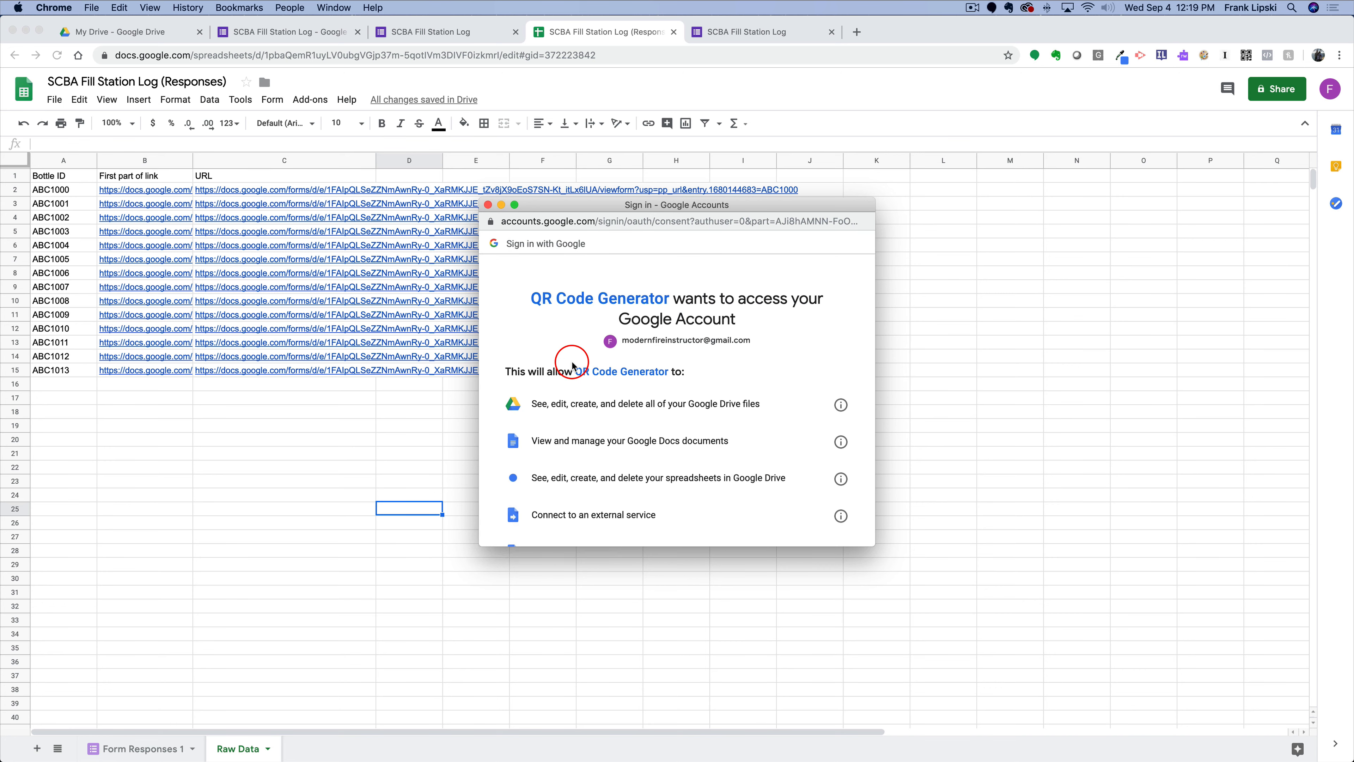
scroll(664, 398, down, 5)
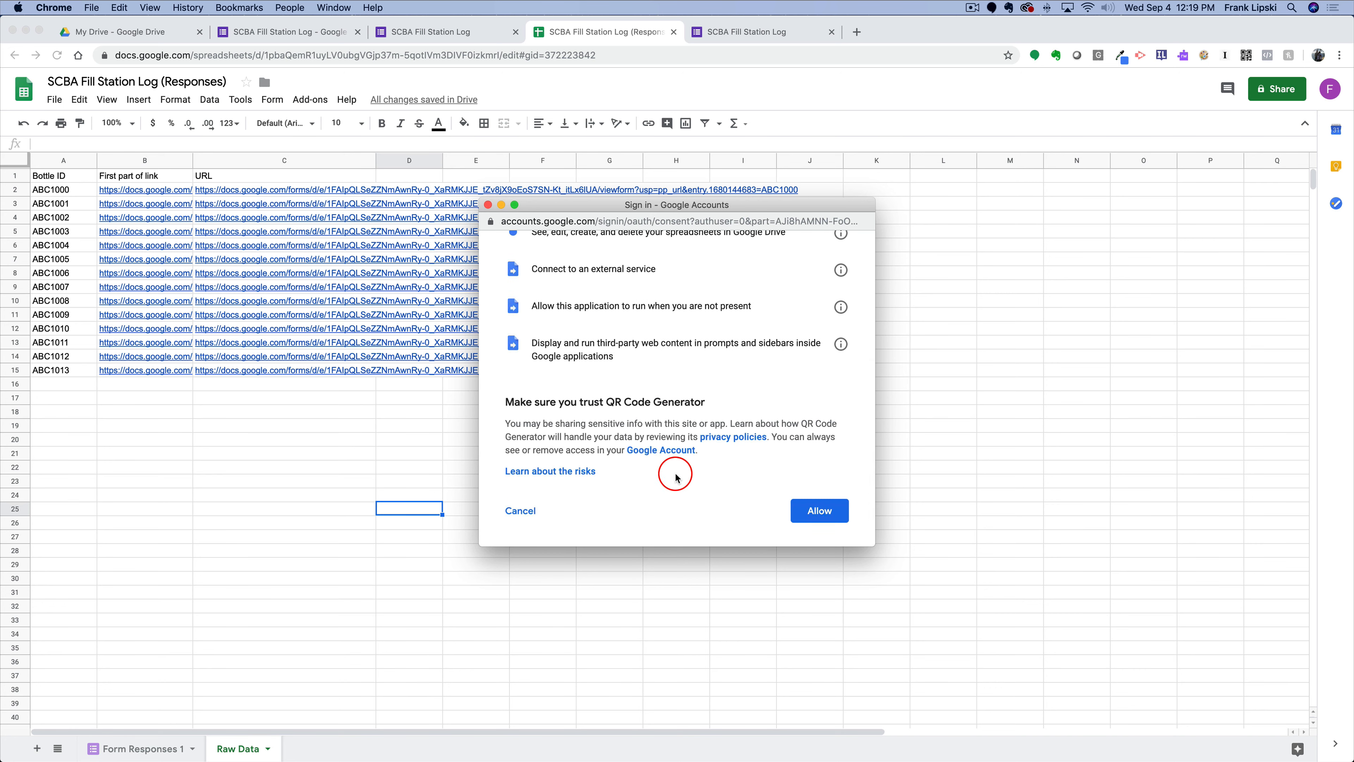
click(821, 511)
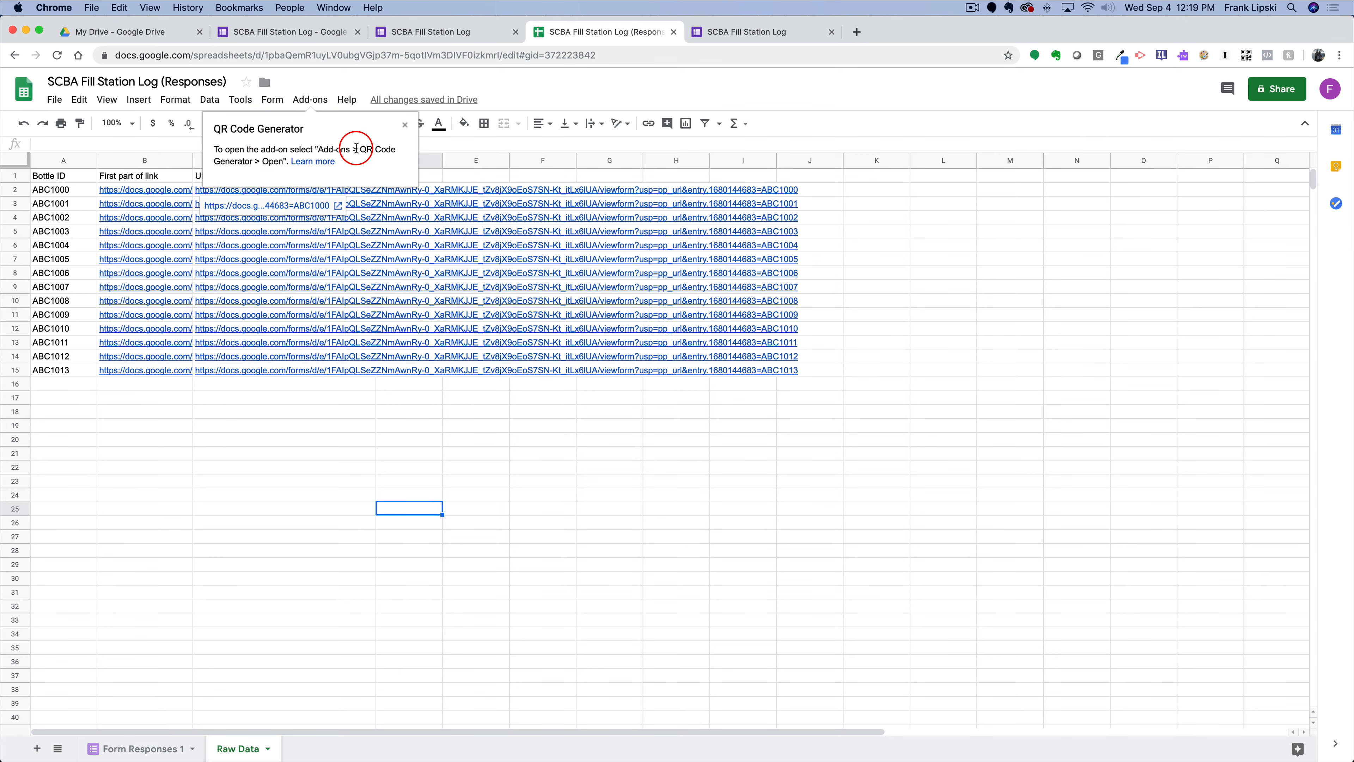
click(483, 468)
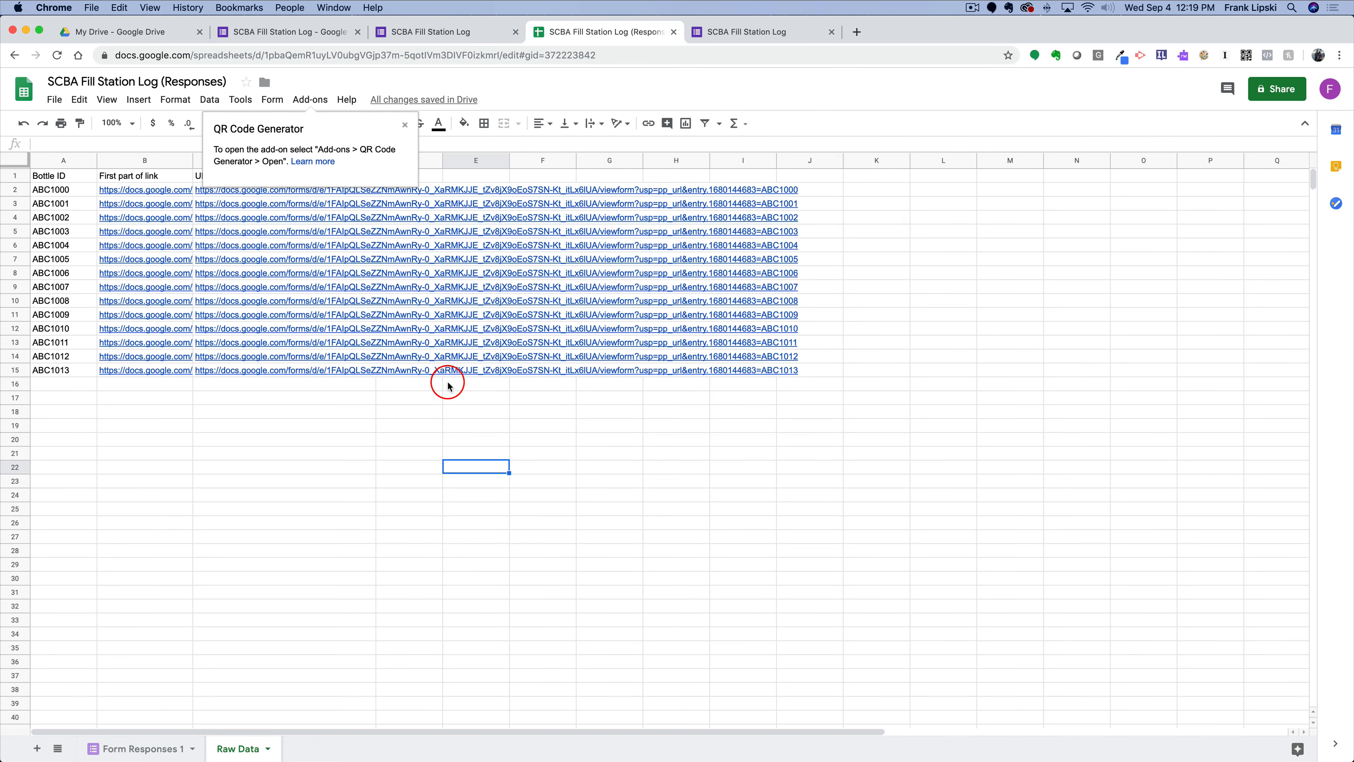
click(405, 125)
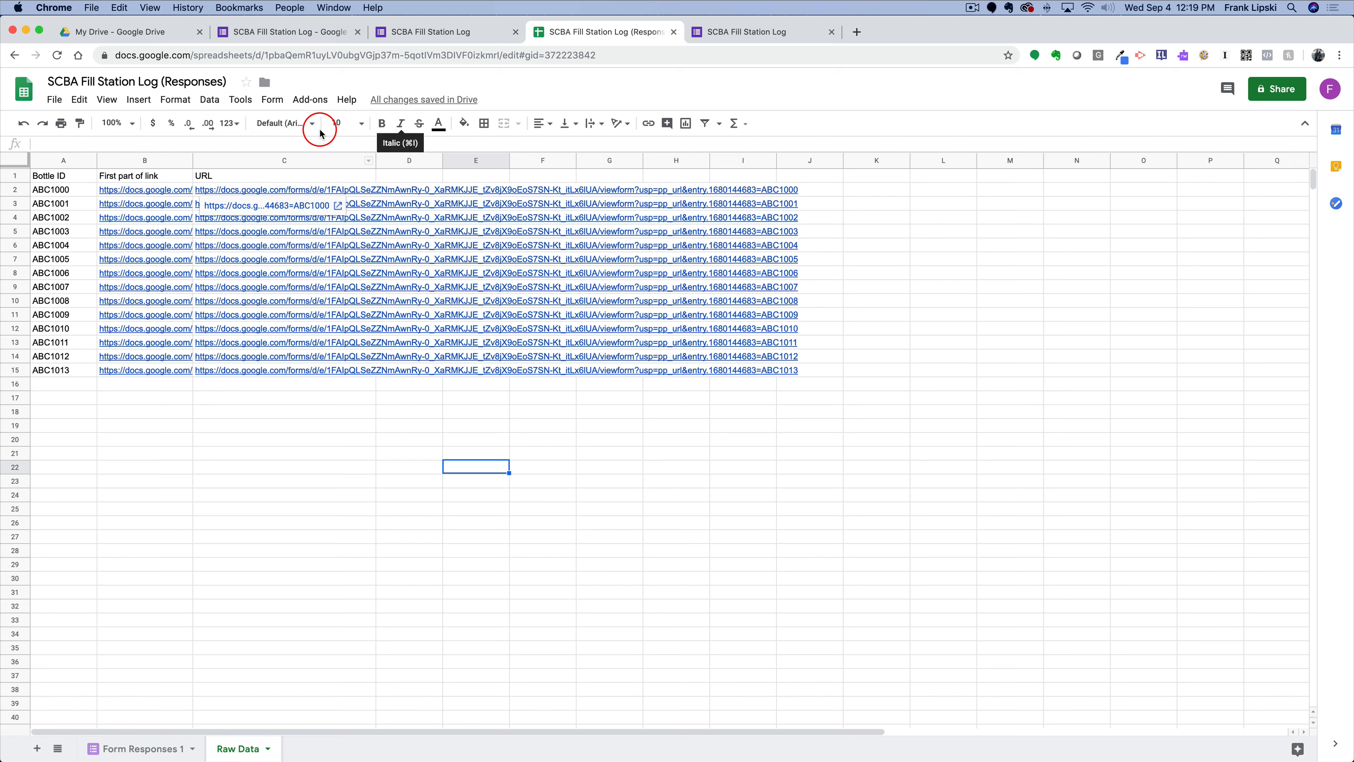
- Open the QR Code Generator add-on and enable Draw Border, Save as PNG and Use Second Column
click(317, 101)
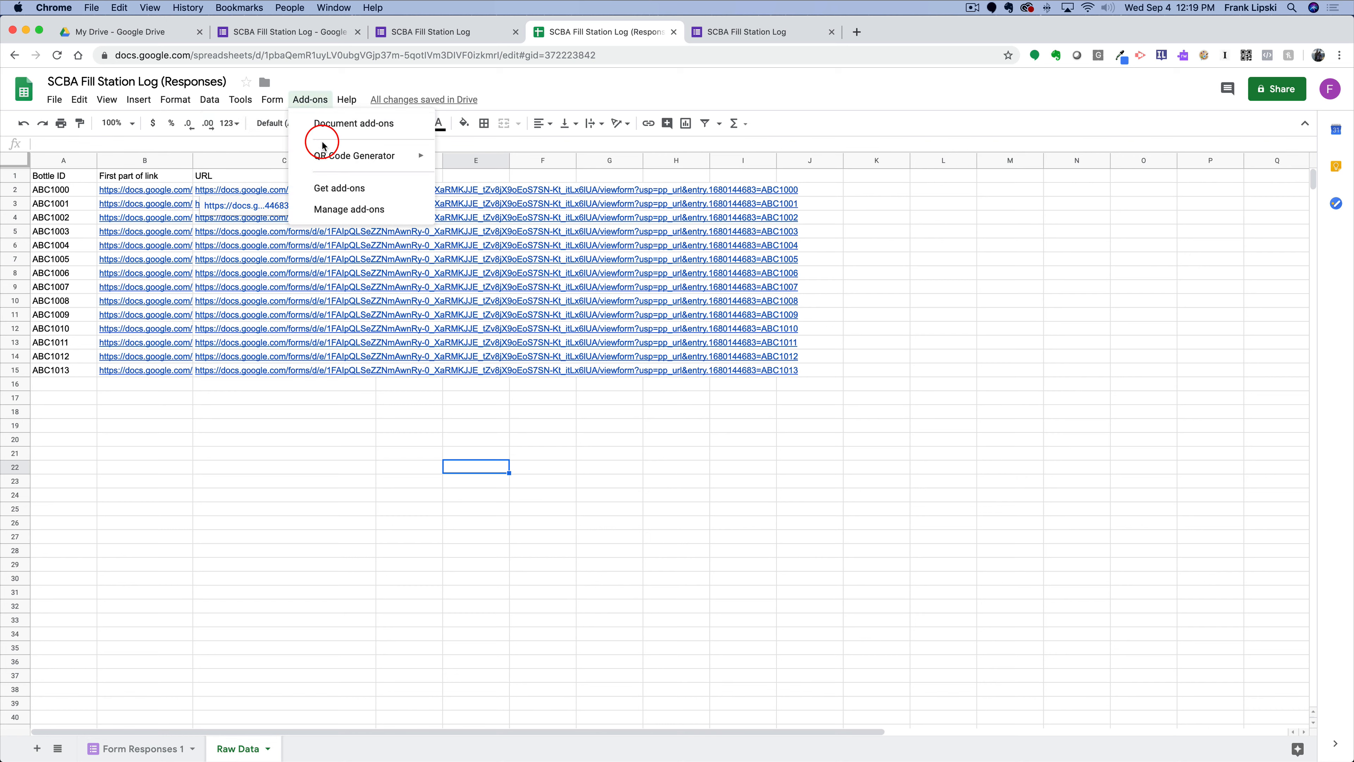
mouse_move(326, 155)
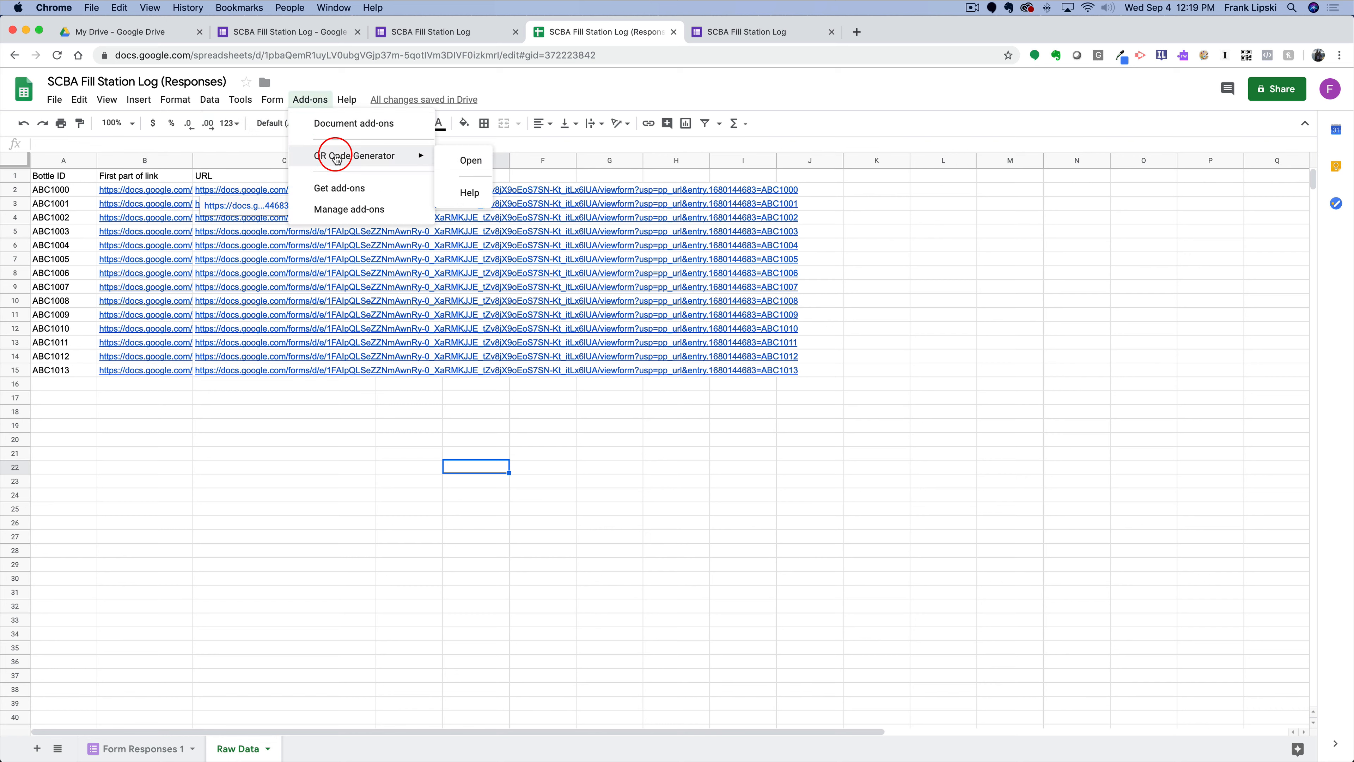
click(465, 161)
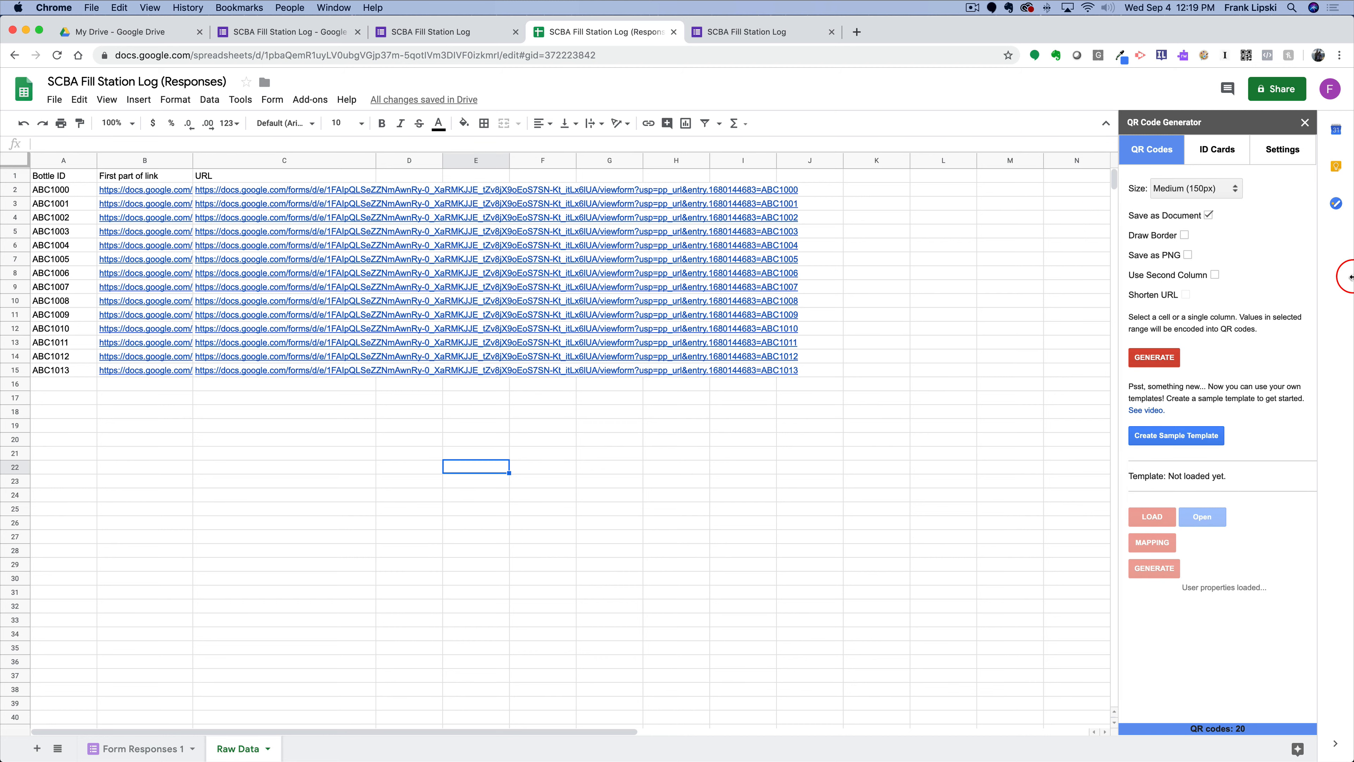
mouse_move(1179, 288)
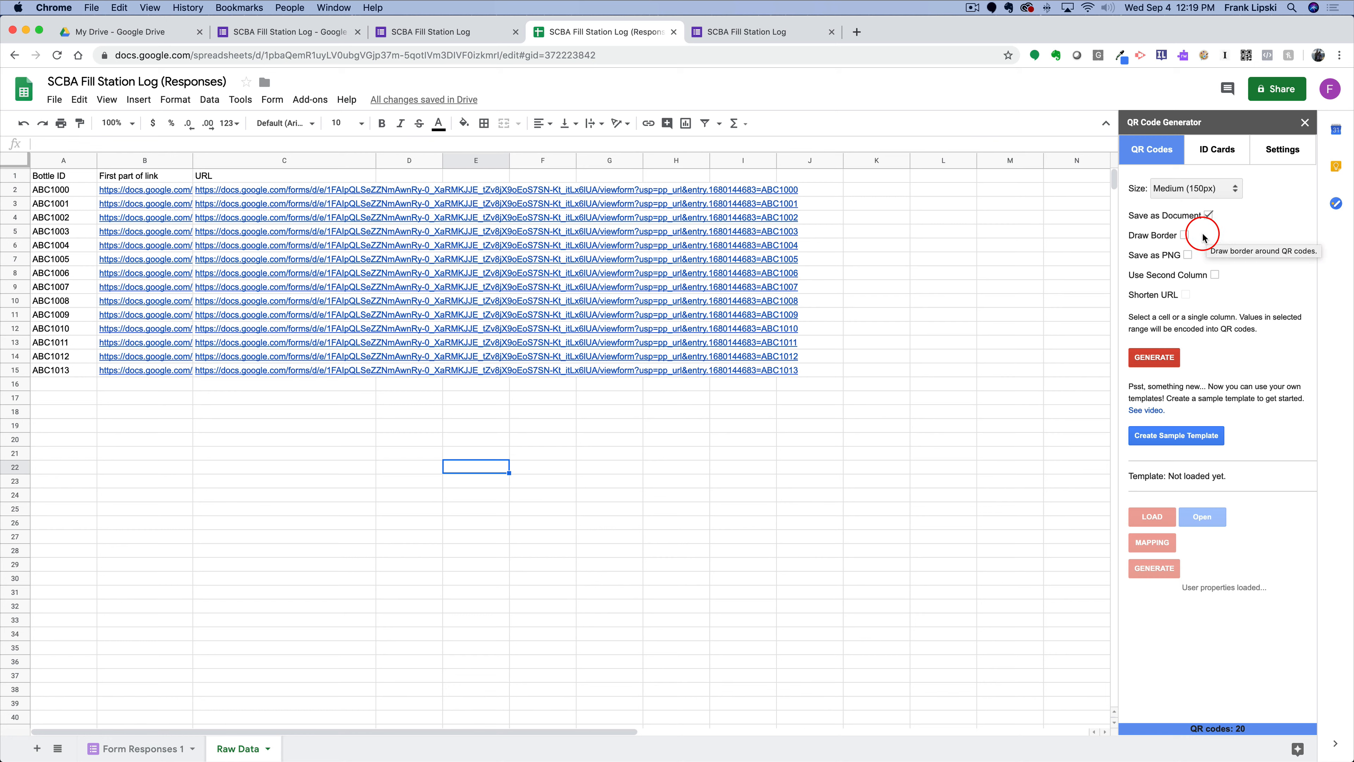
click(1185, 236)
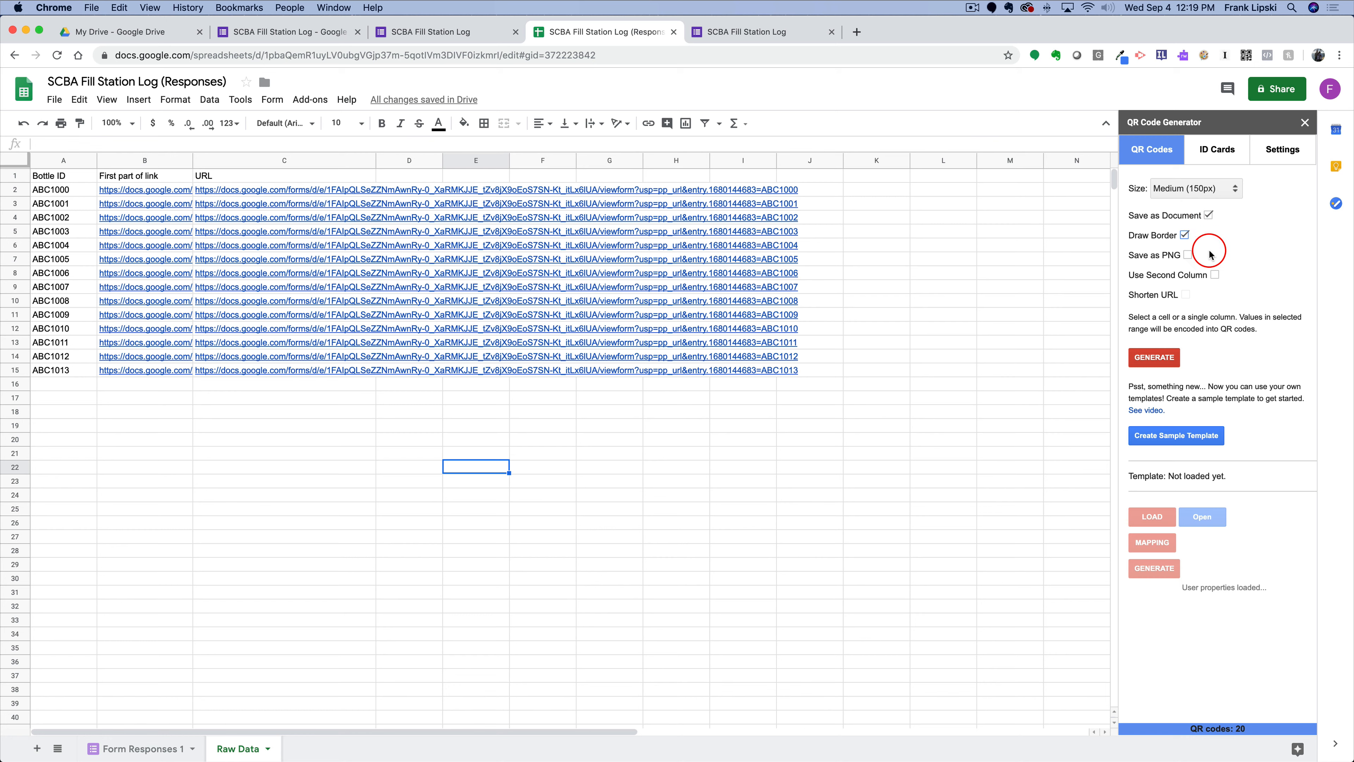
click(1188, 256)
click(1215, 275)
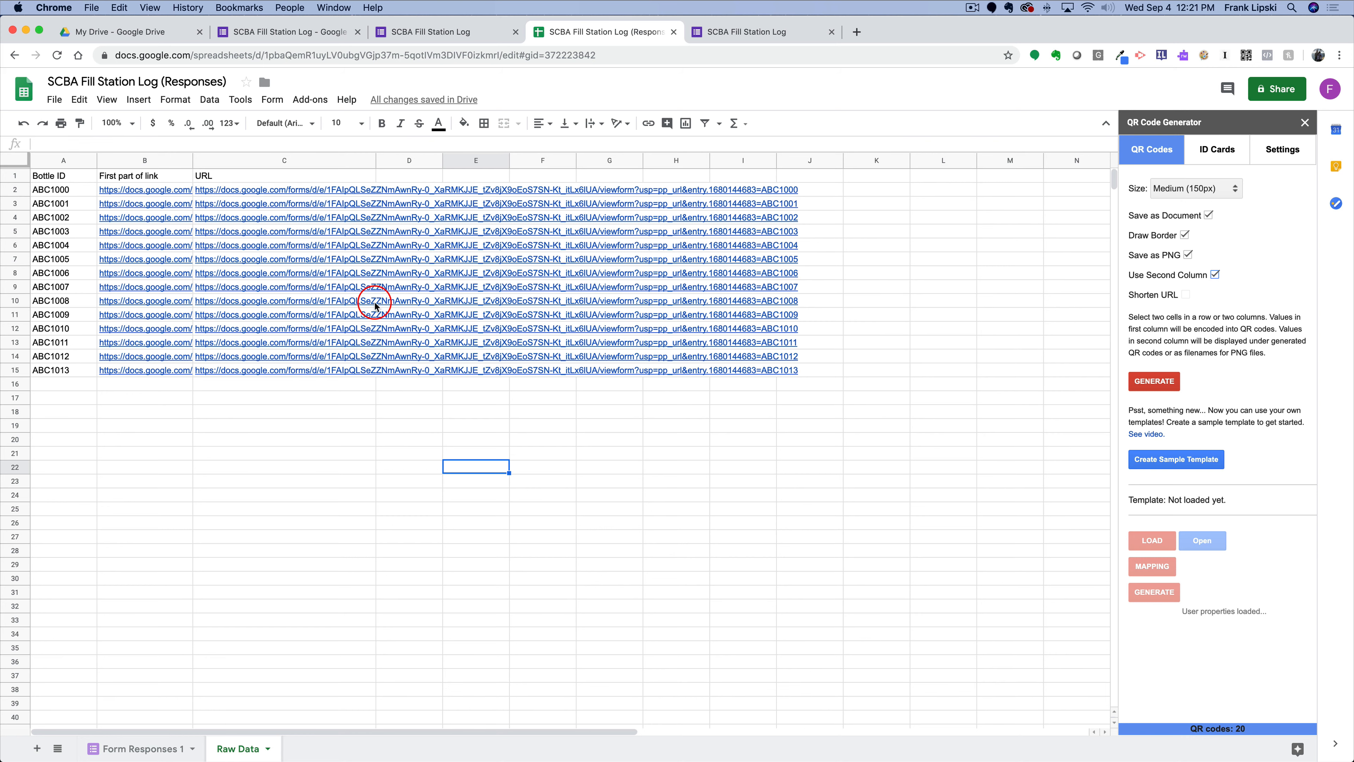
- Copy the bottle IDs ABC1000 to ABC1013 from column A into column D beside the URLs, starting at D2
drag(53, 190, 53, 370)
right_click(55, 255)
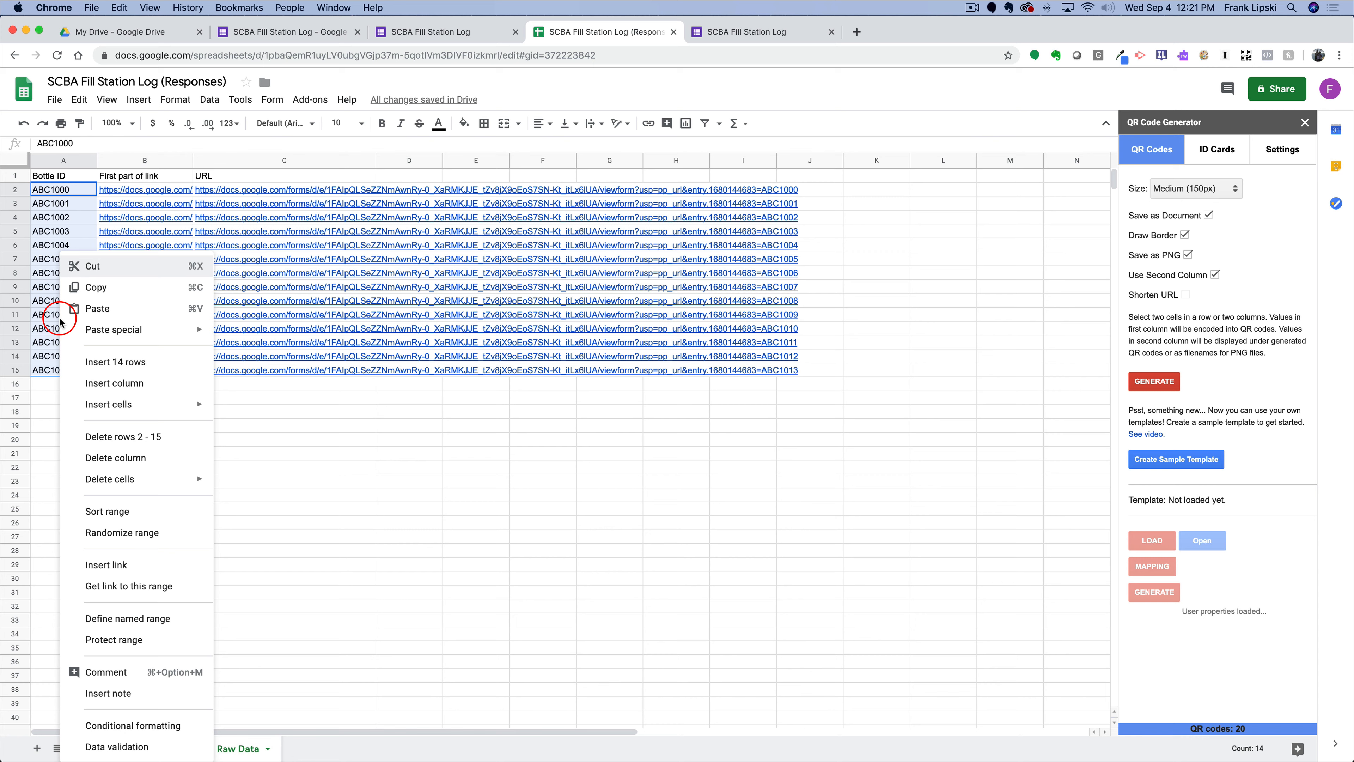
click(96, 287)
click(409, 176)
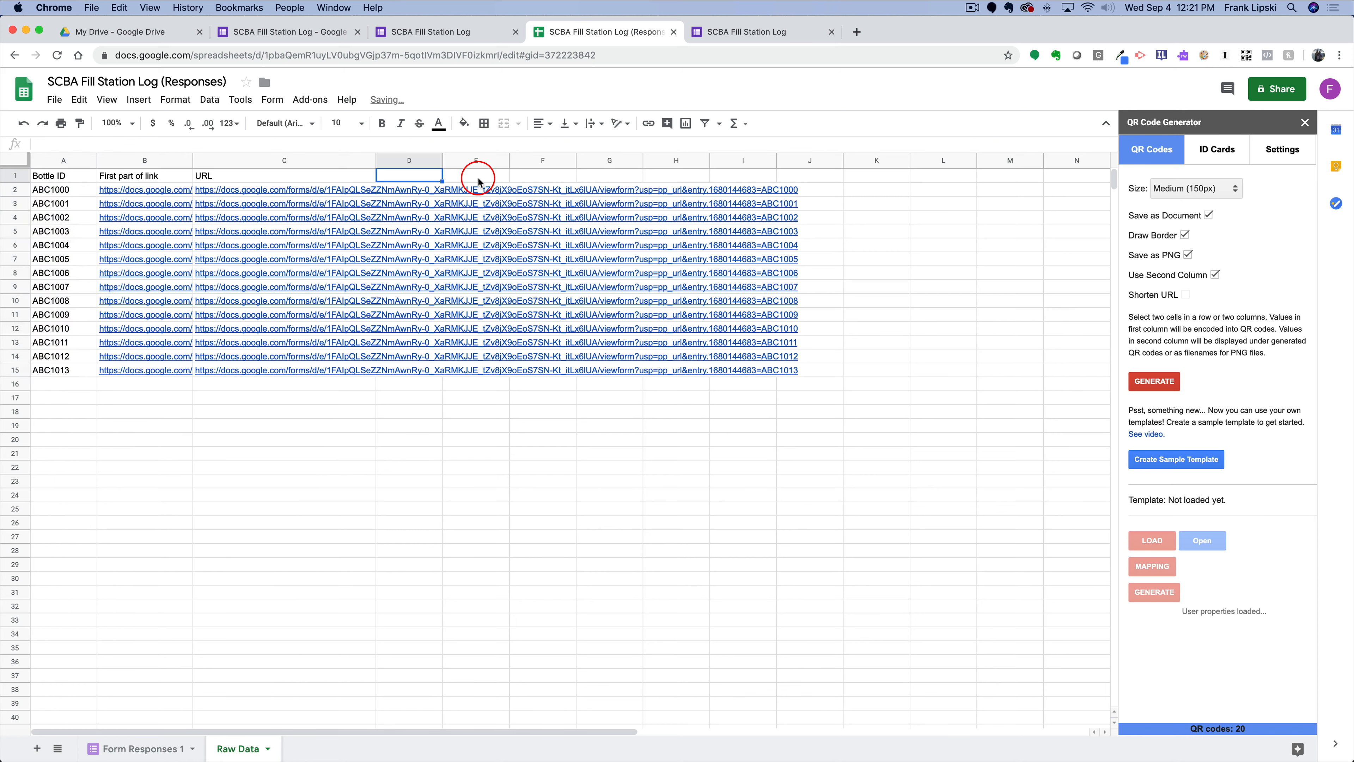
click(411, 190)
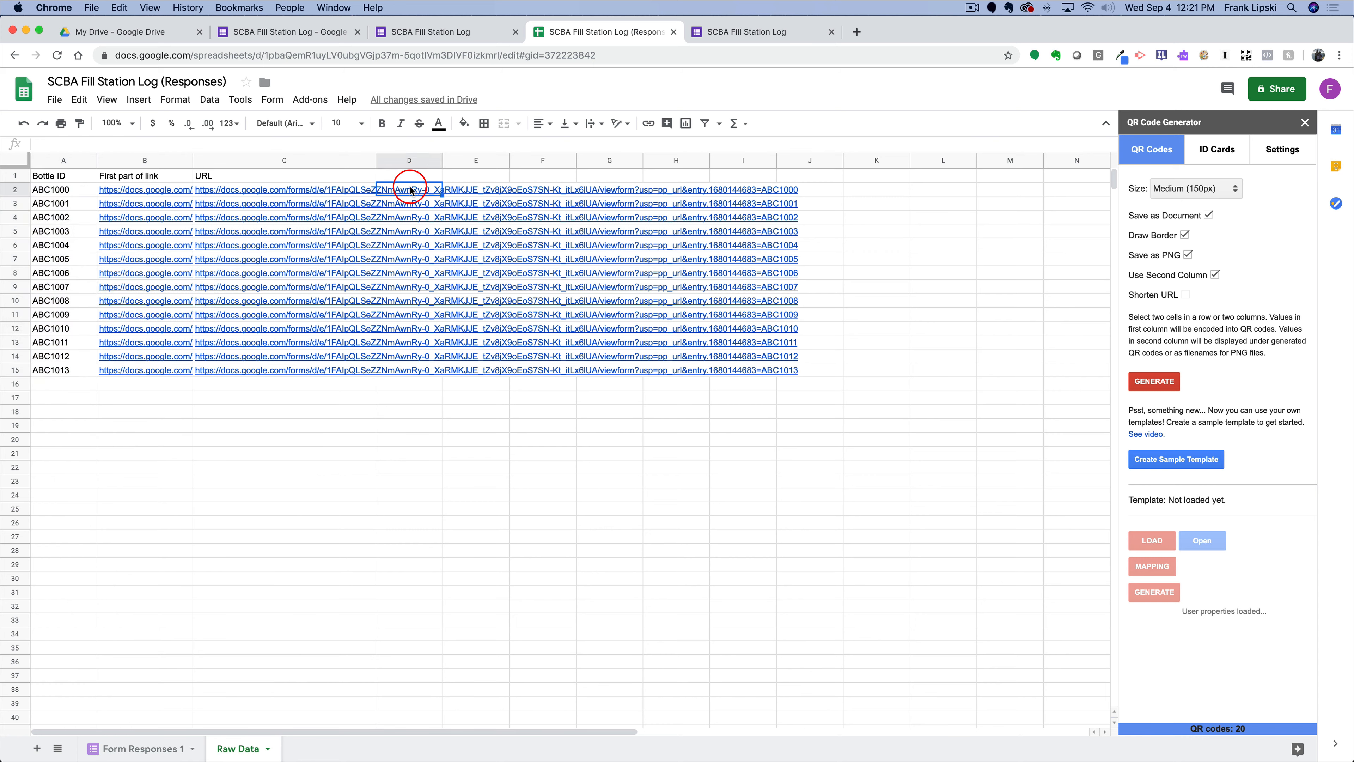
key(ctrl+v)
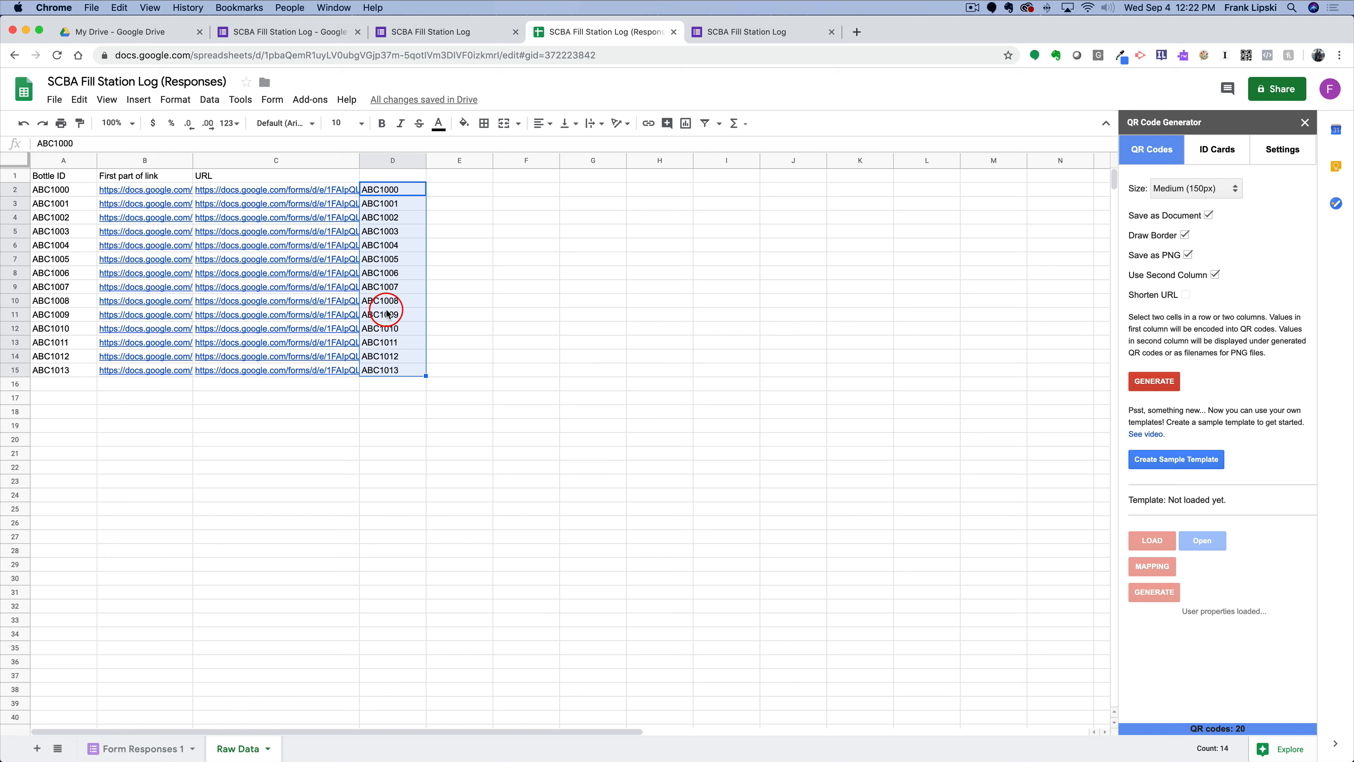
click(518, 287)
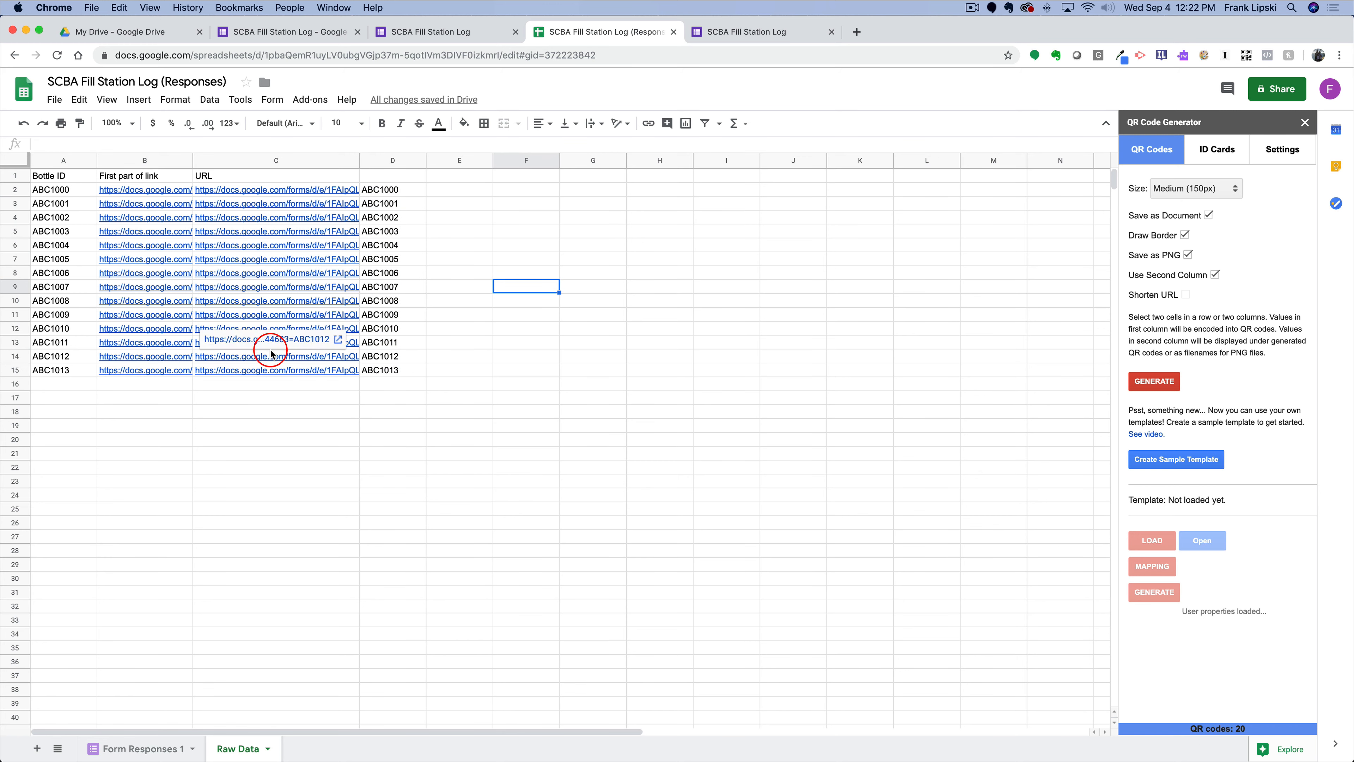
- Generate QR codes from the URLs and bottle IDs in C2:D15
click(404, 372)
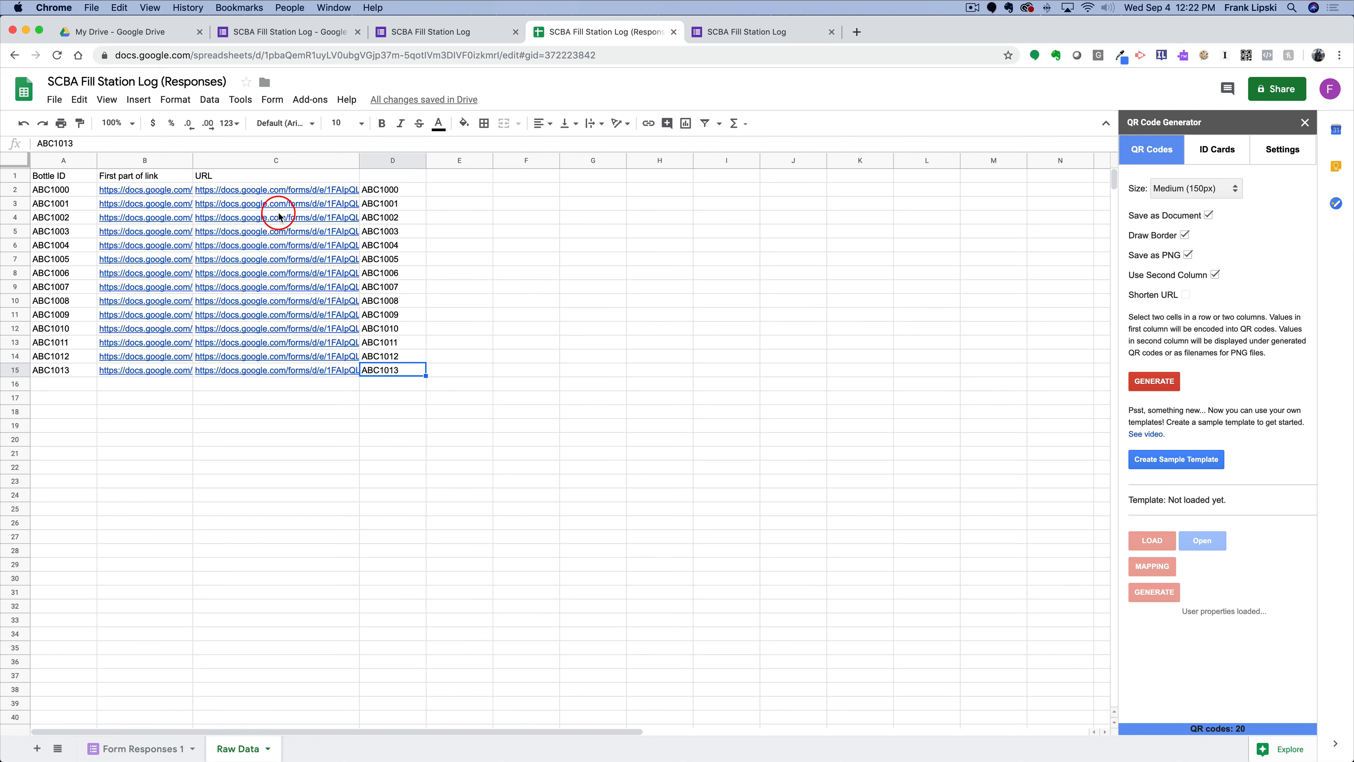
shift+click(244, 190)
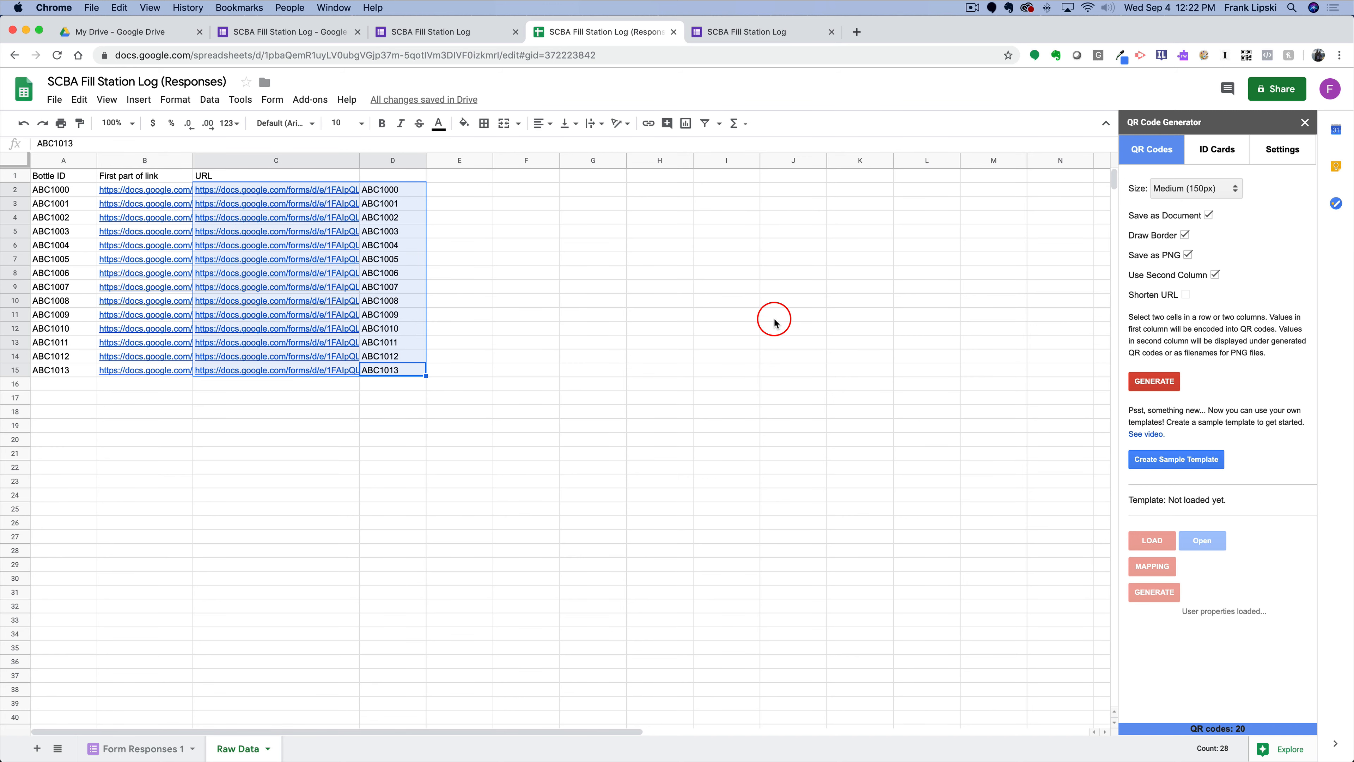
click(1154, 382)
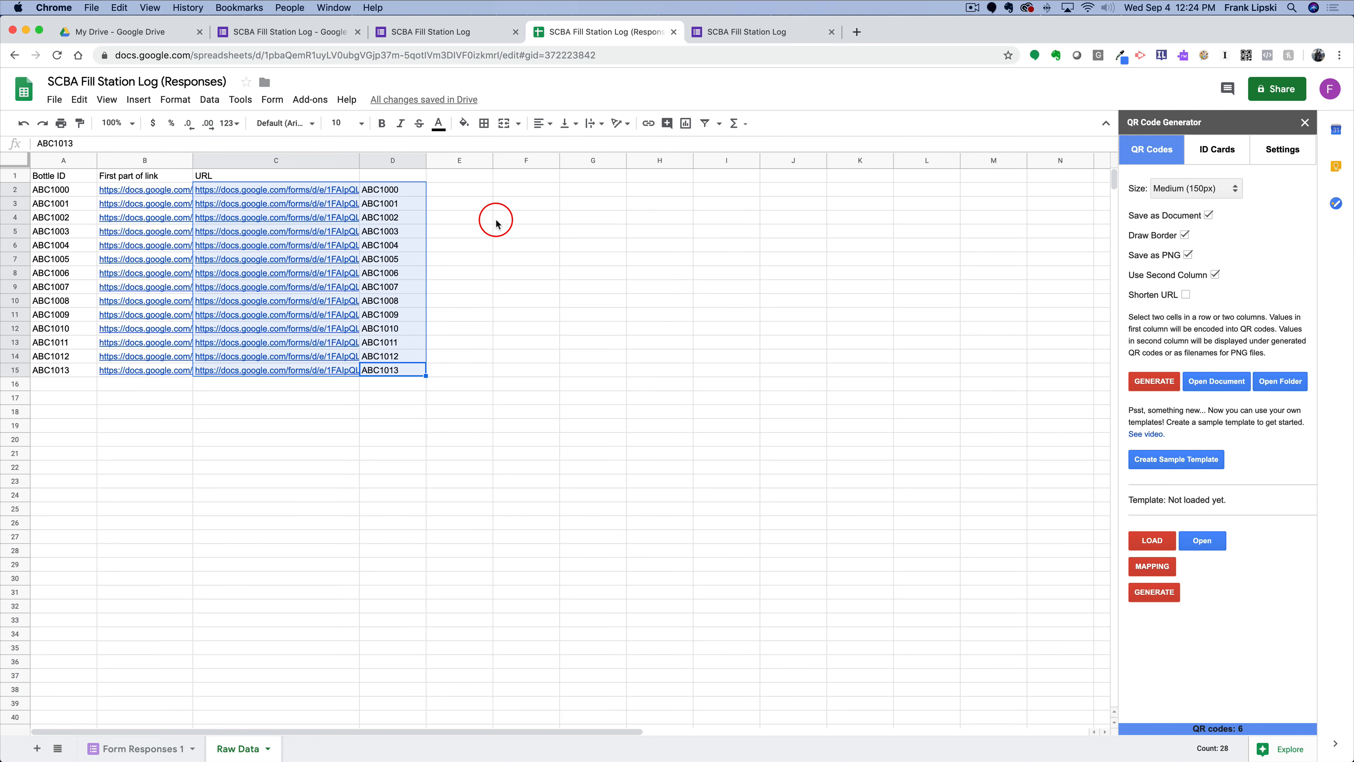
- Switch to Google Drive, preview the generated QR code images starting with ABC1013, and open the QR Codes document
click(107, 34)
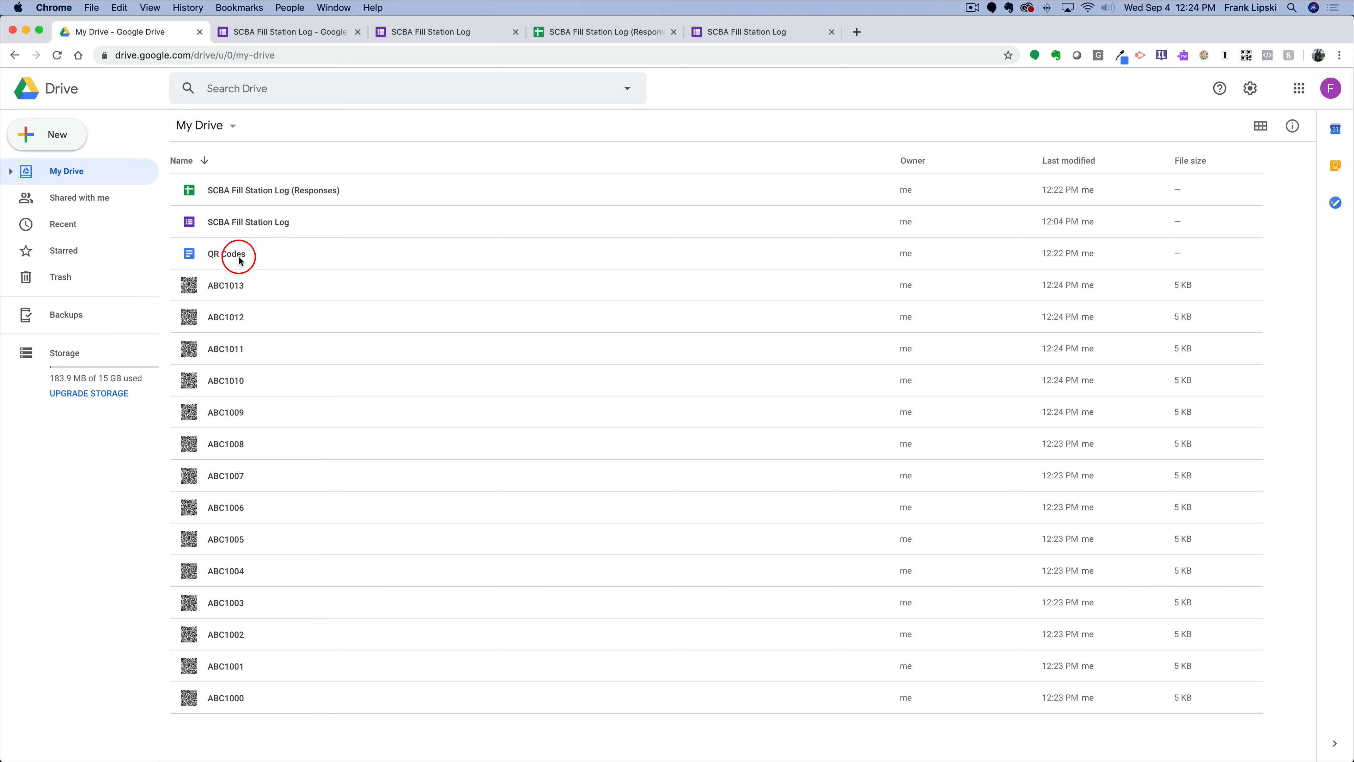
scroll(243, 462, down, 2)
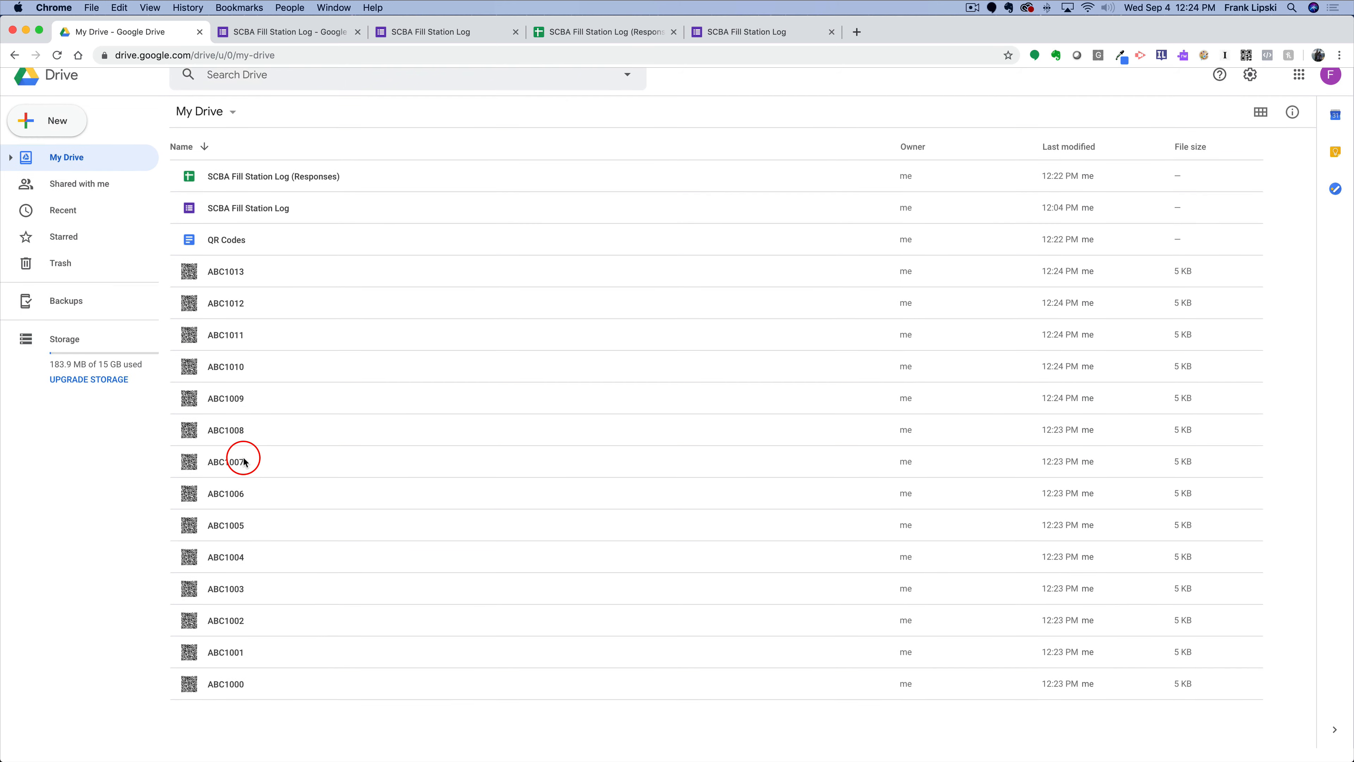
click(223, 288)
double_click(223, 290)
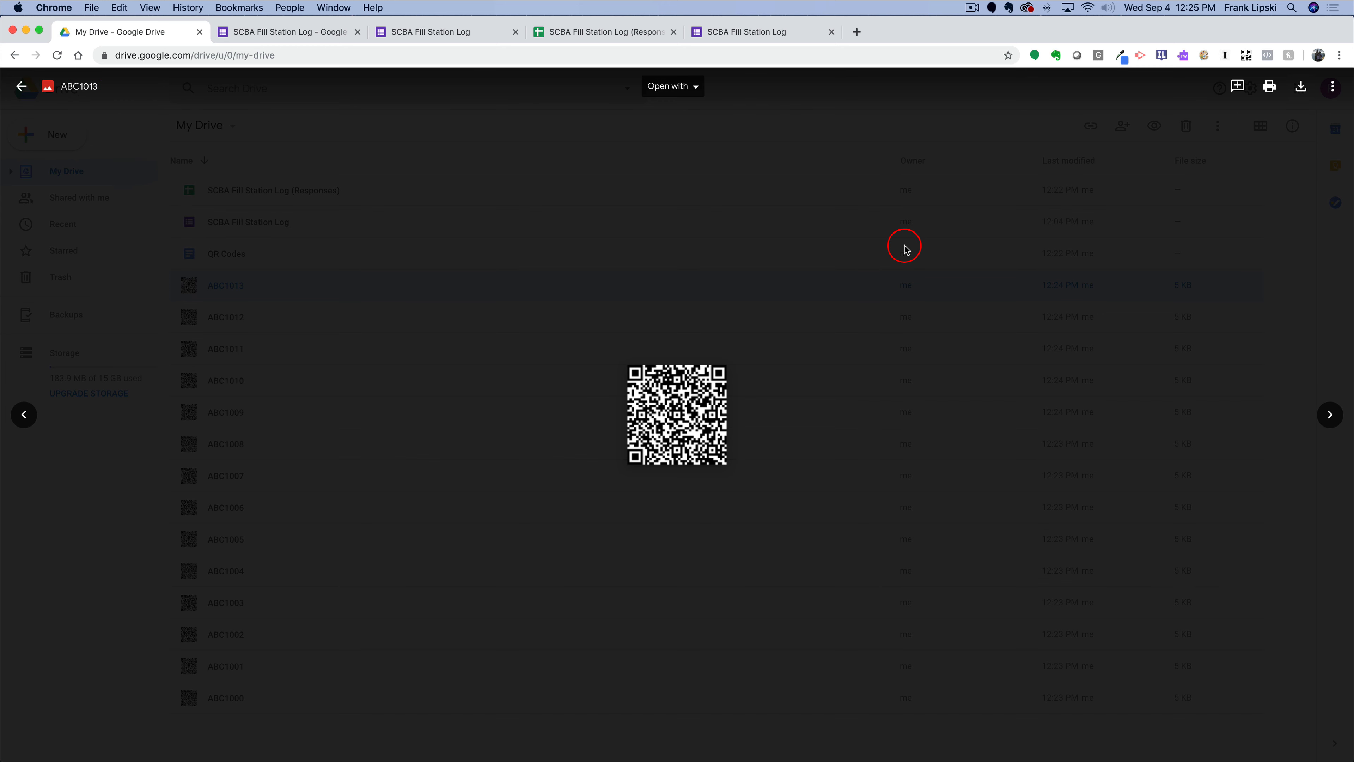
click(1330, 429)
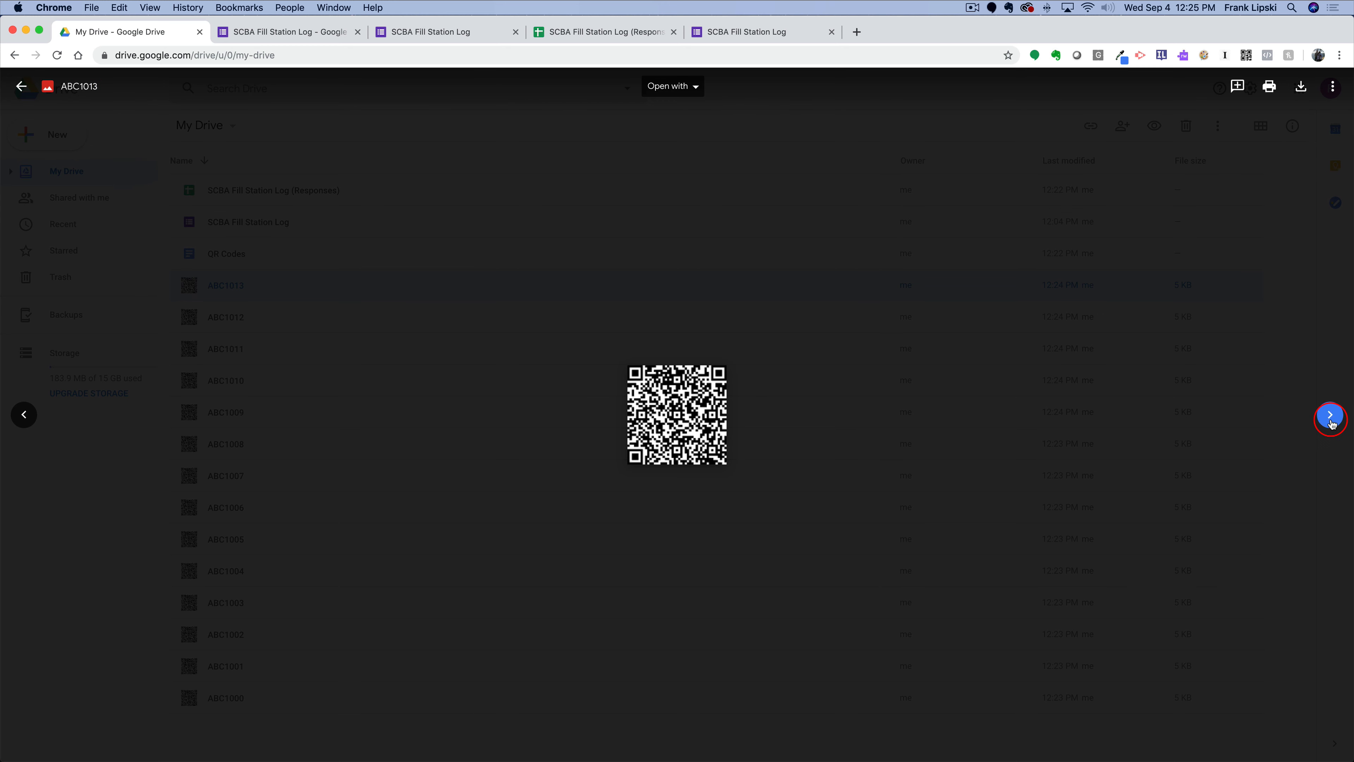
click(1332, 424)
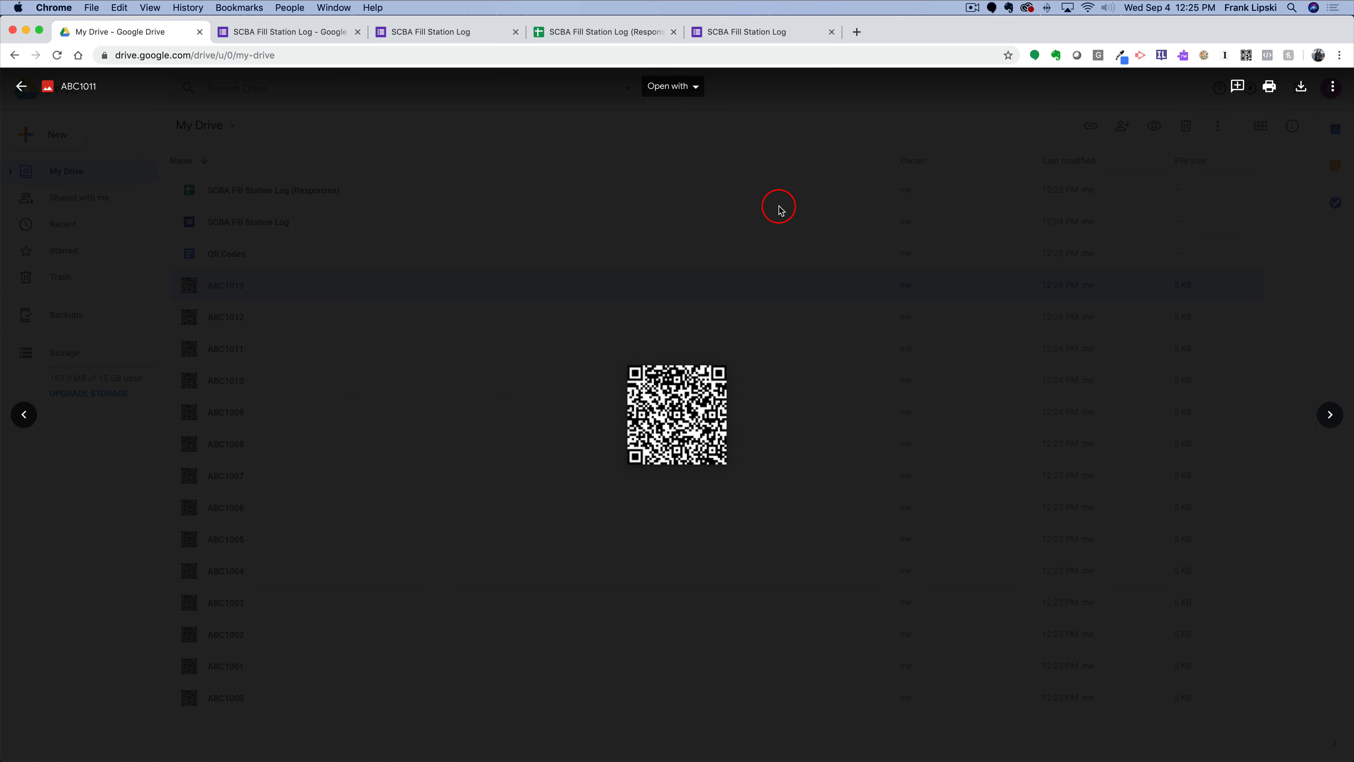
click(20, 86)
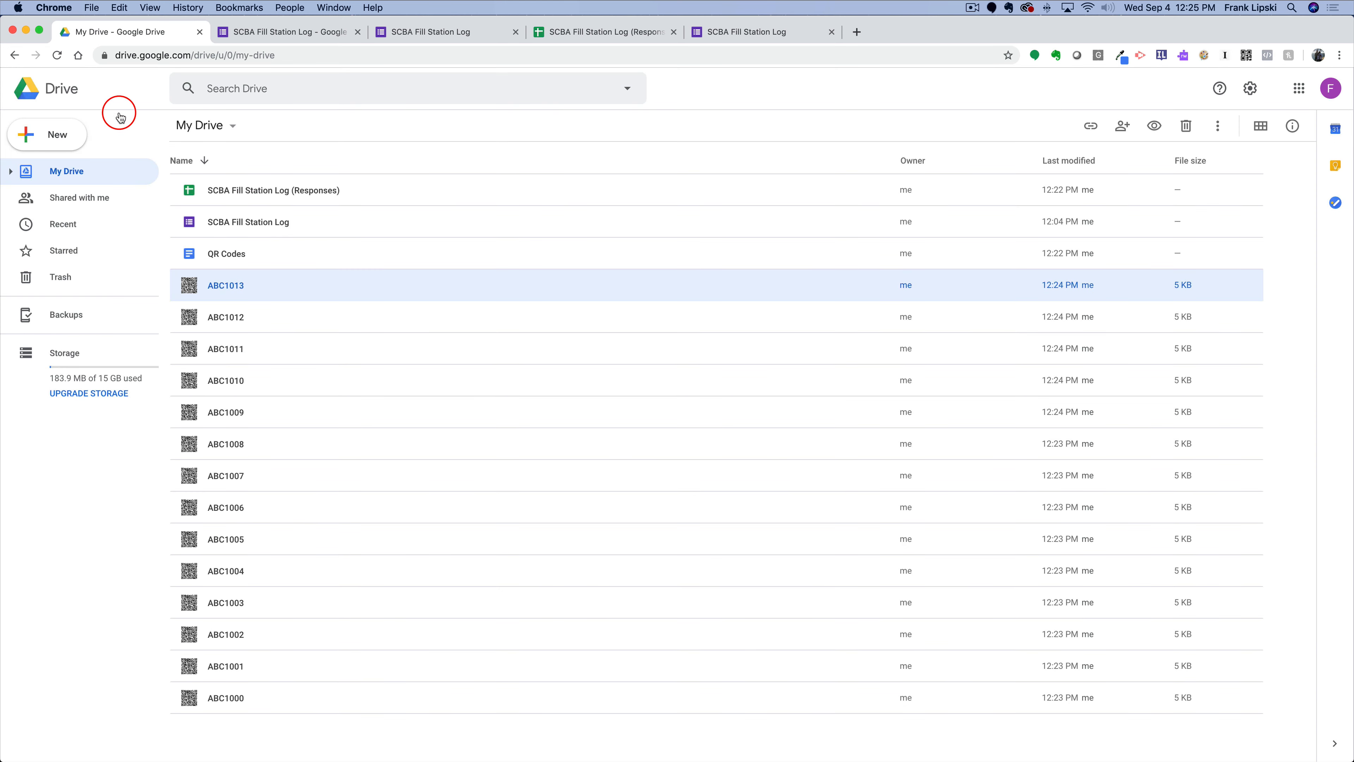
click(288, 258)
double_click(288, 258)
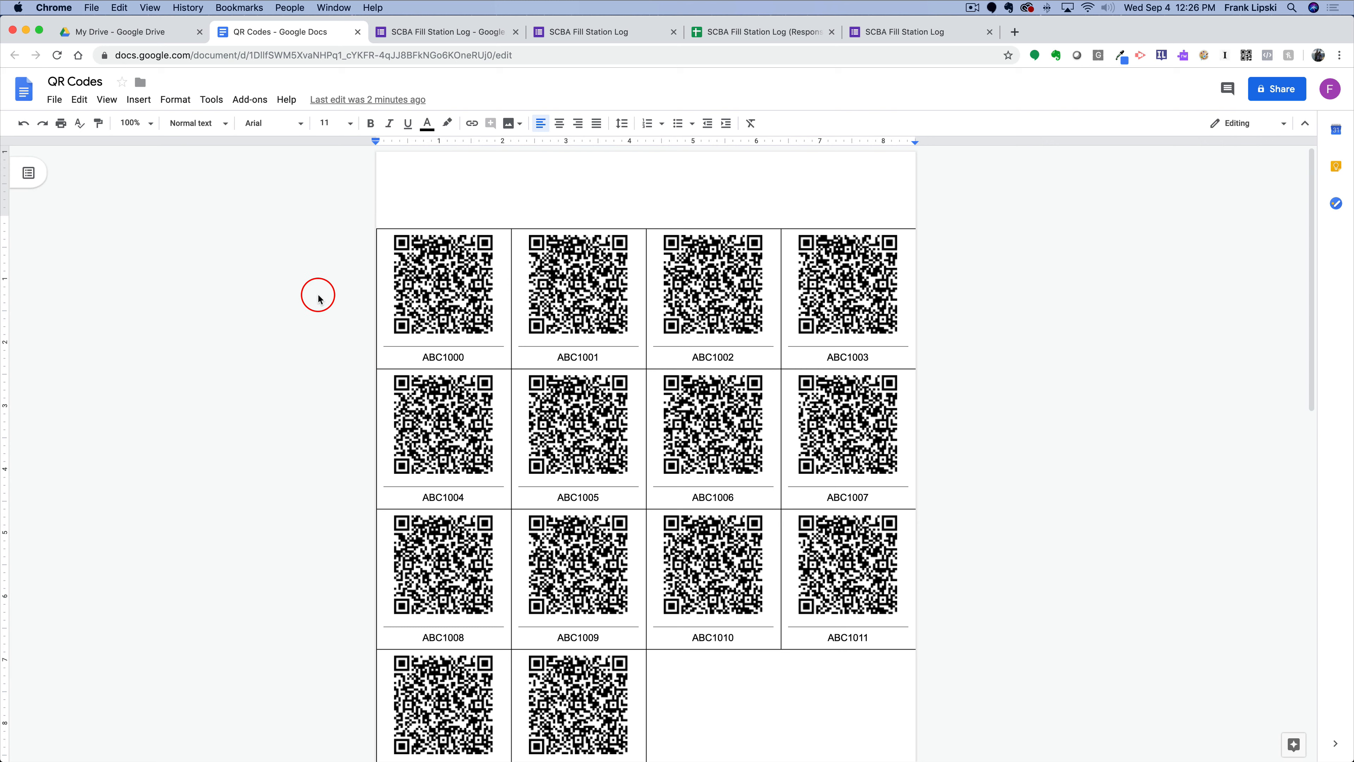
- Return to the responses spreadsheet and review the Form Responses 1 sheet and the full links in Raw Data's URL column
click(738, 36)
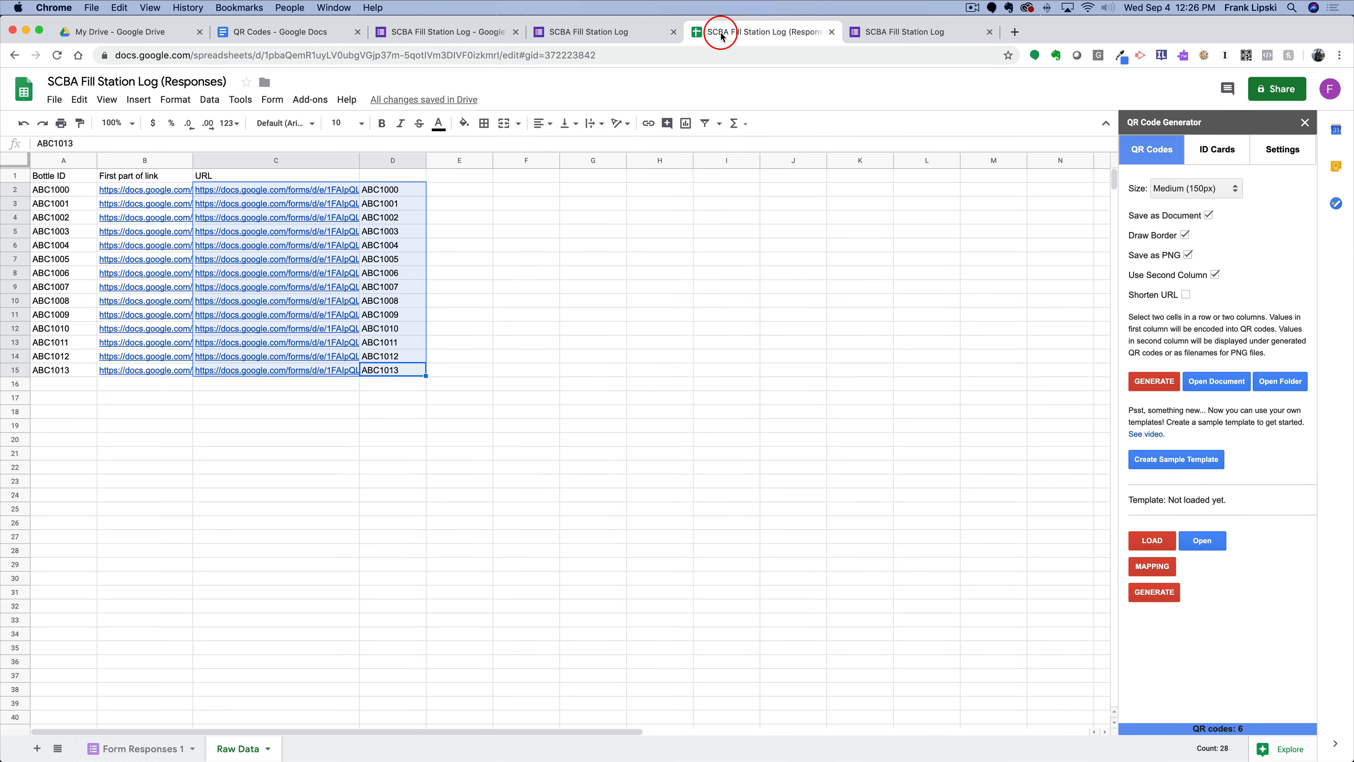
click(129, 749)
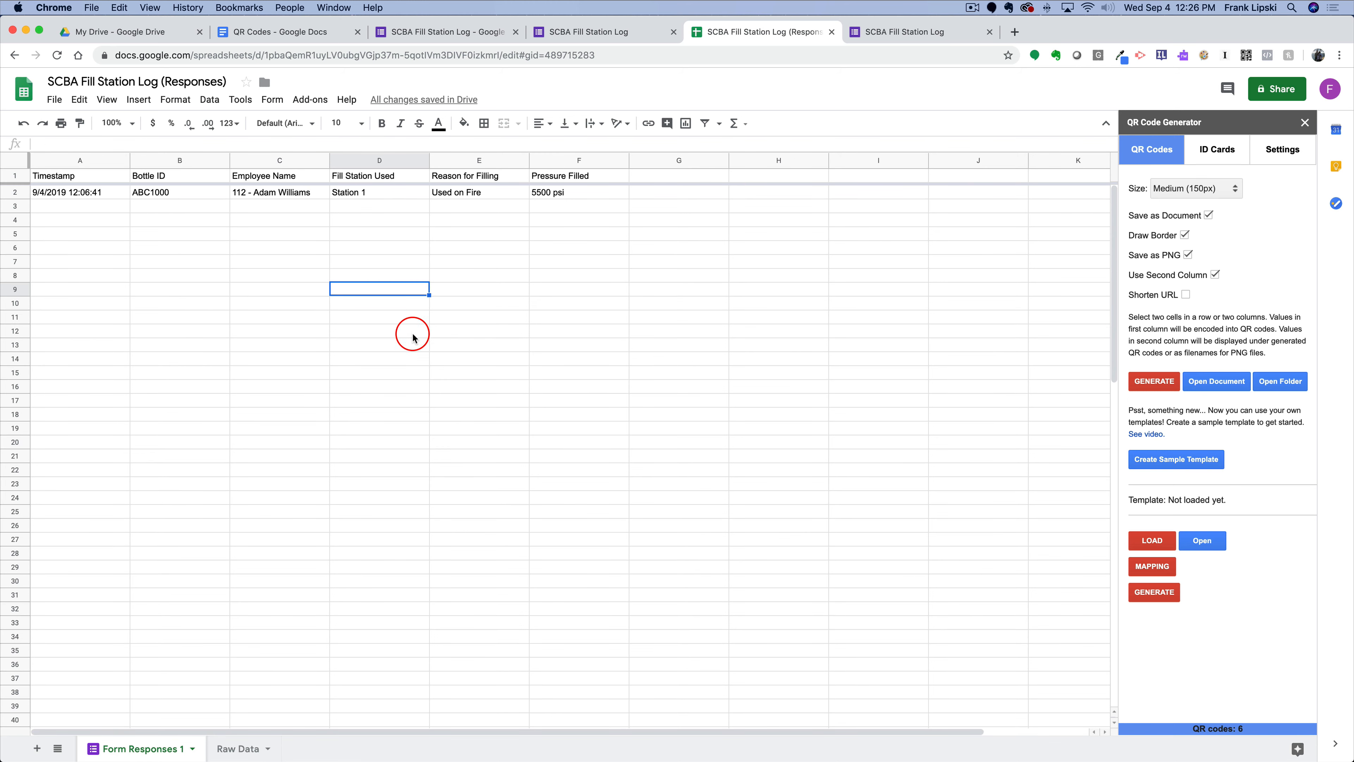
click(237, 748)
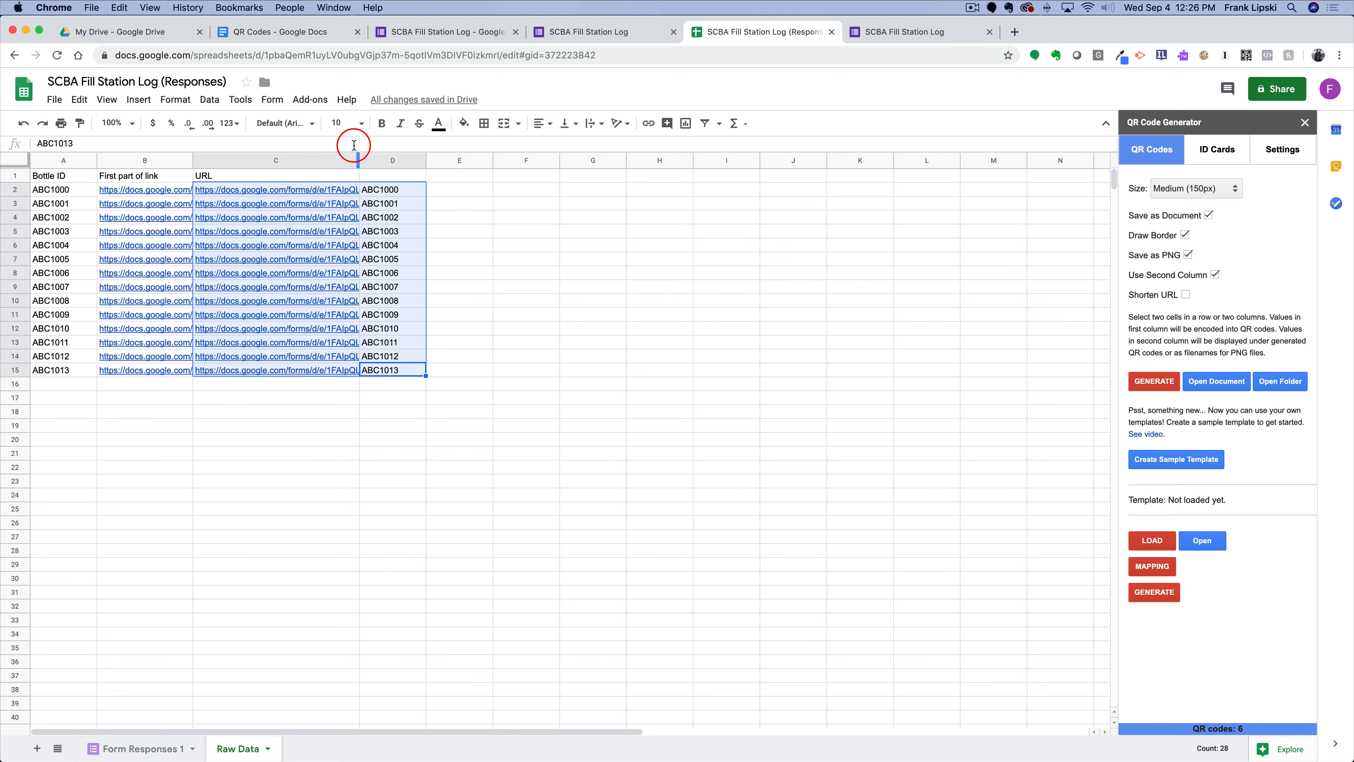
drag(355, 150, 945, 175)
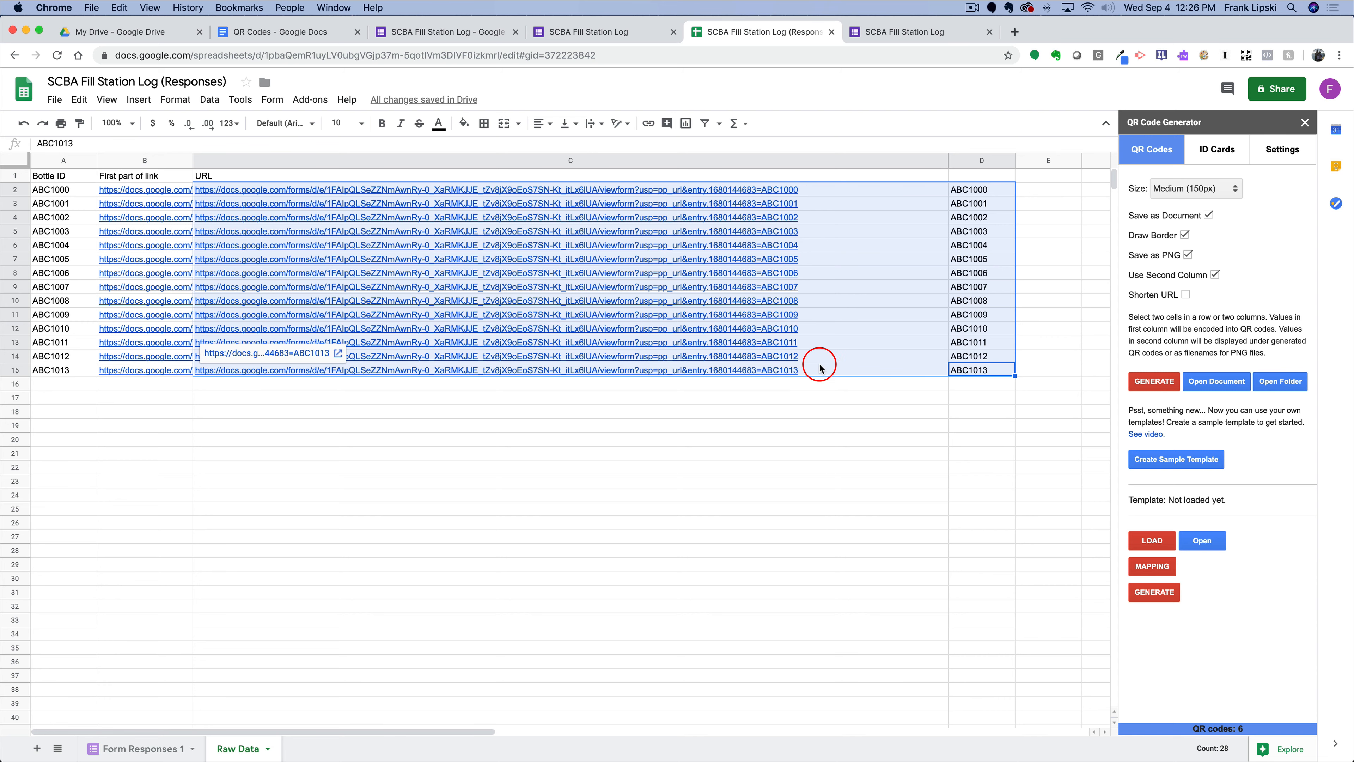
drag(949, 160, 361, 167)
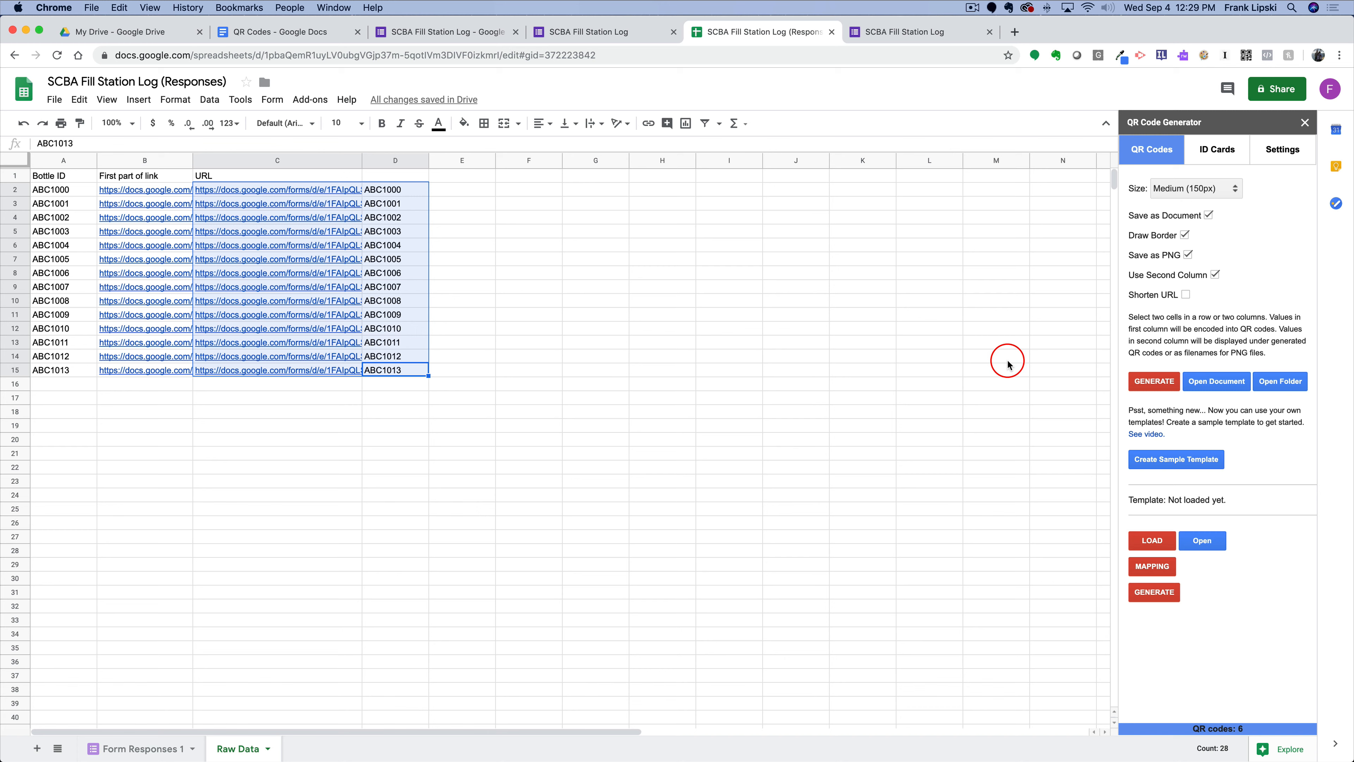
- Examine the add-on's settings for output document name, output folder, URL shortener and QR code pricing, and return to the QR code options
click(1283, 150)
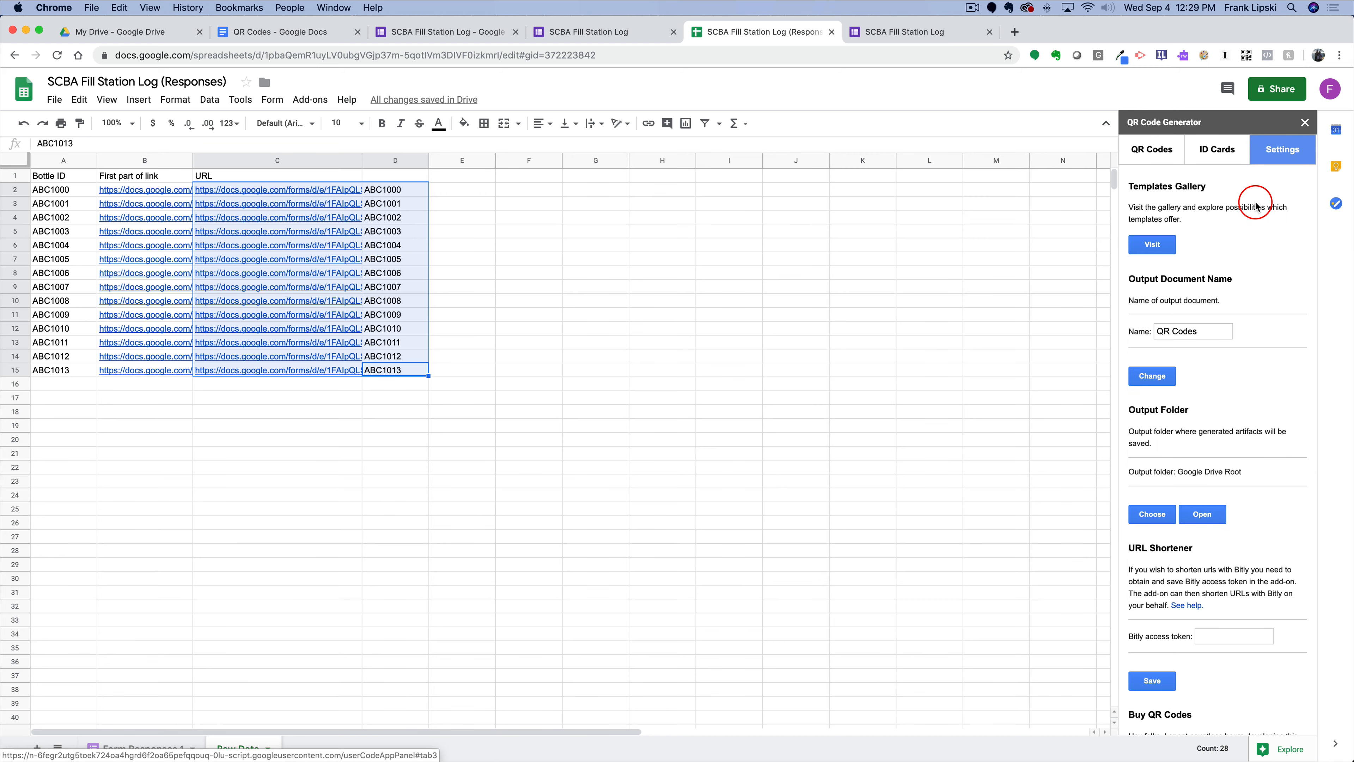
scroll(1236, 395, down, 3)
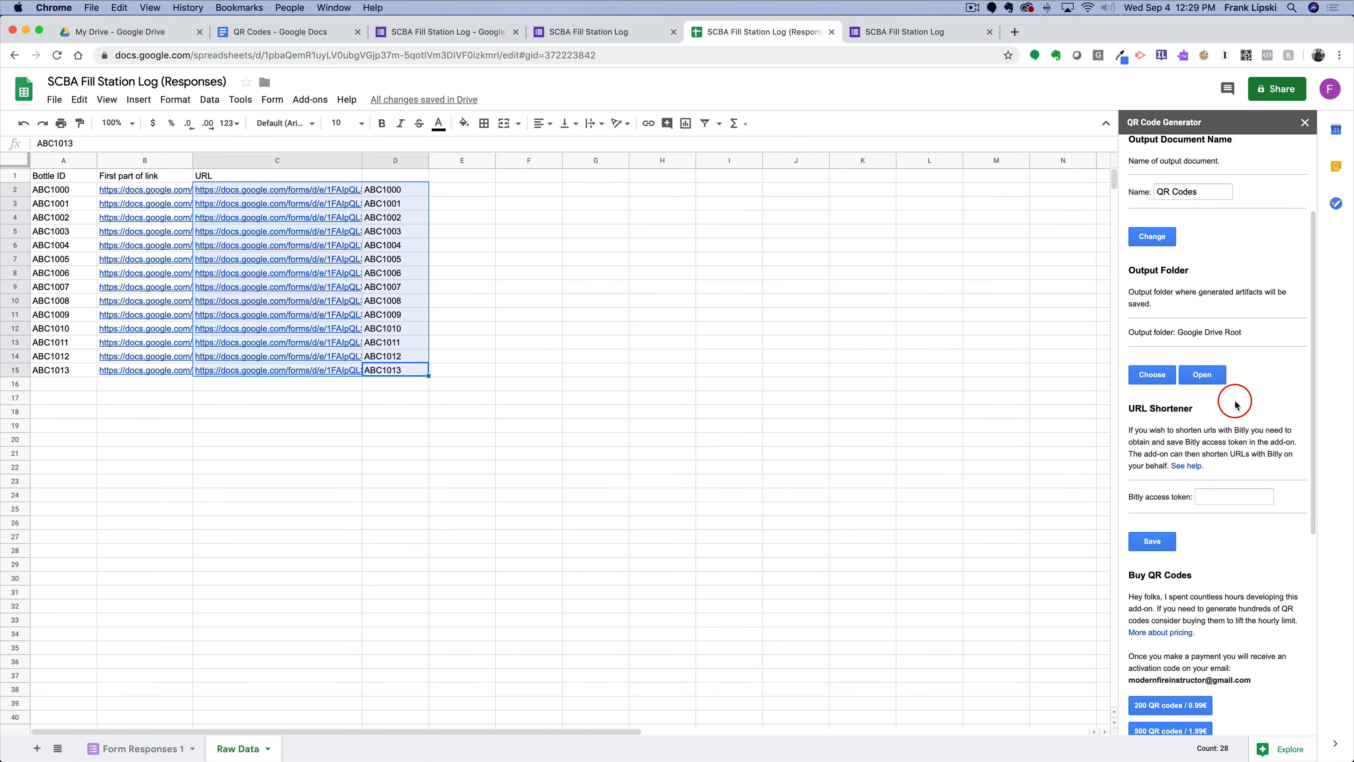
scroll(1236, 405, down, 4)
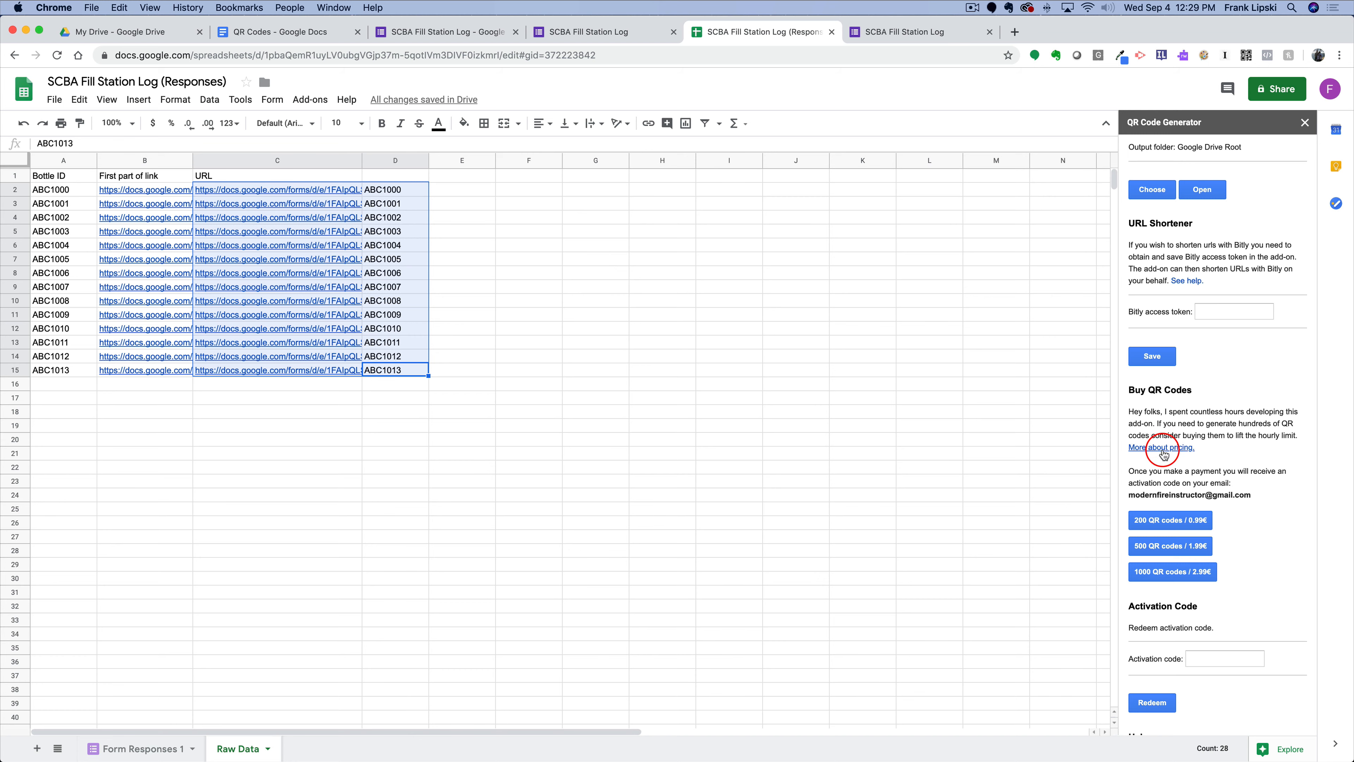
scroll(1243, 371, up, 3)
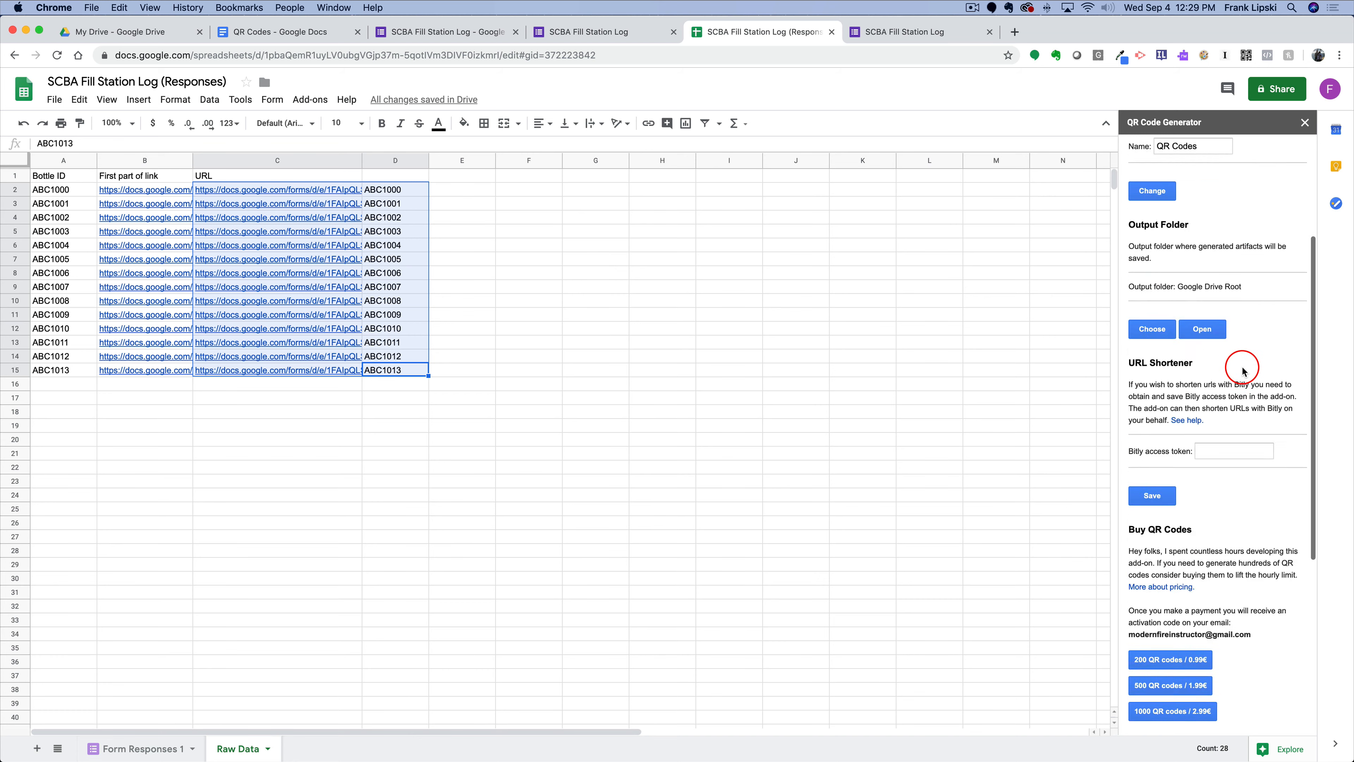
scroll(1242, 371, up, 4)
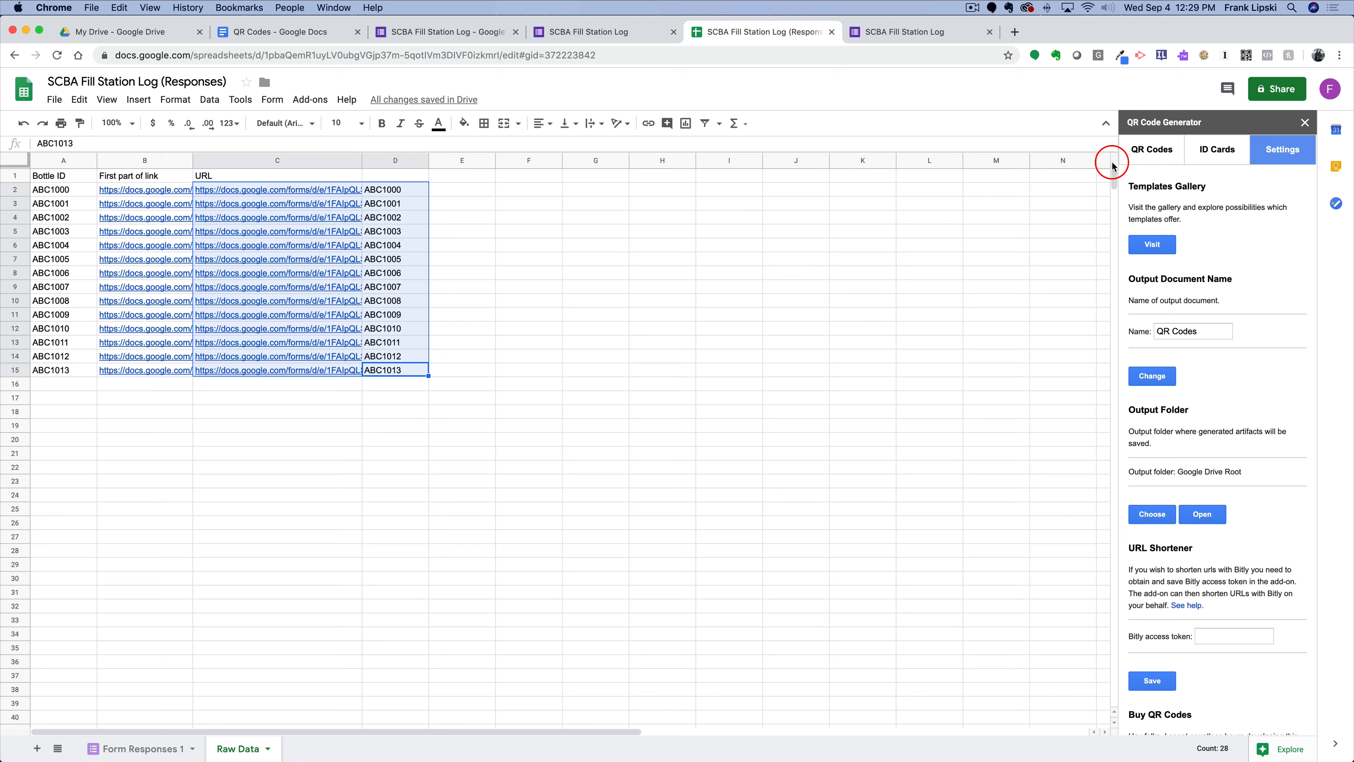
click(1135, 152)
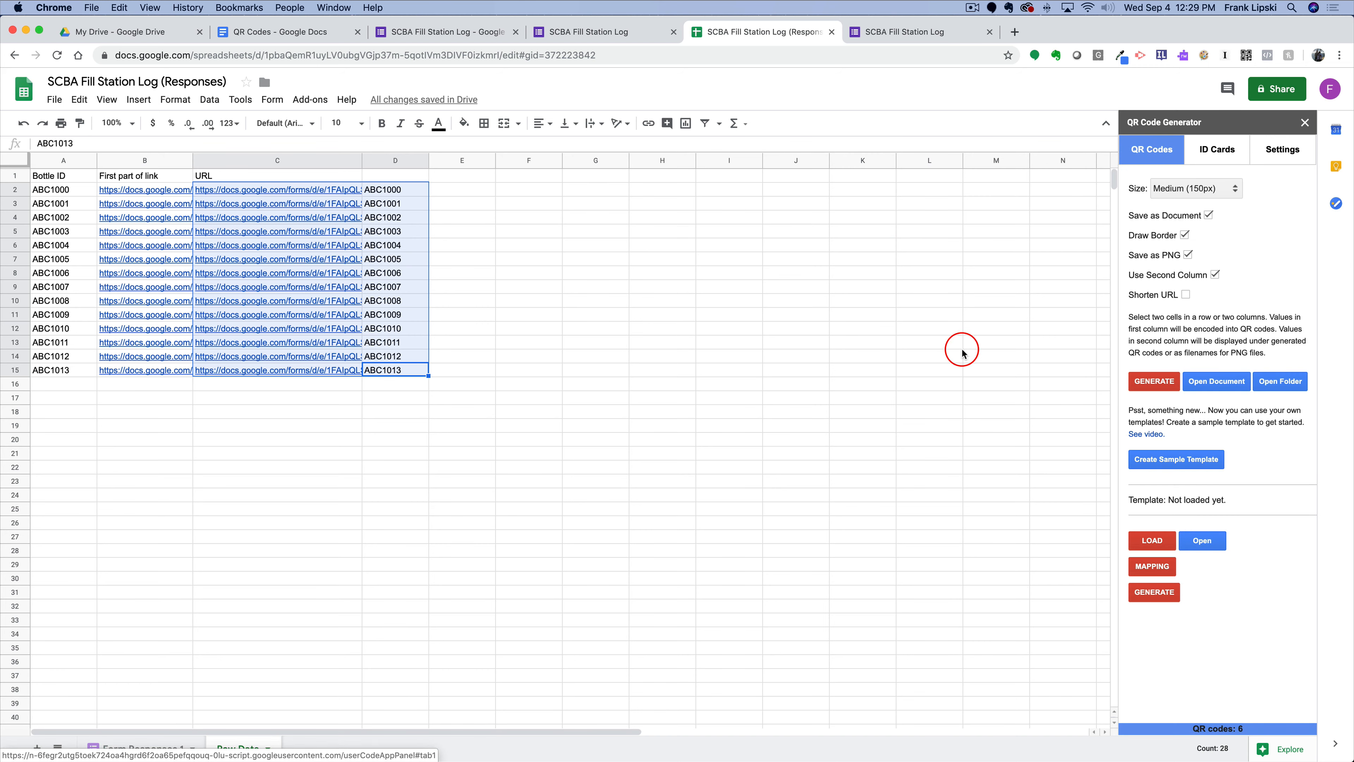